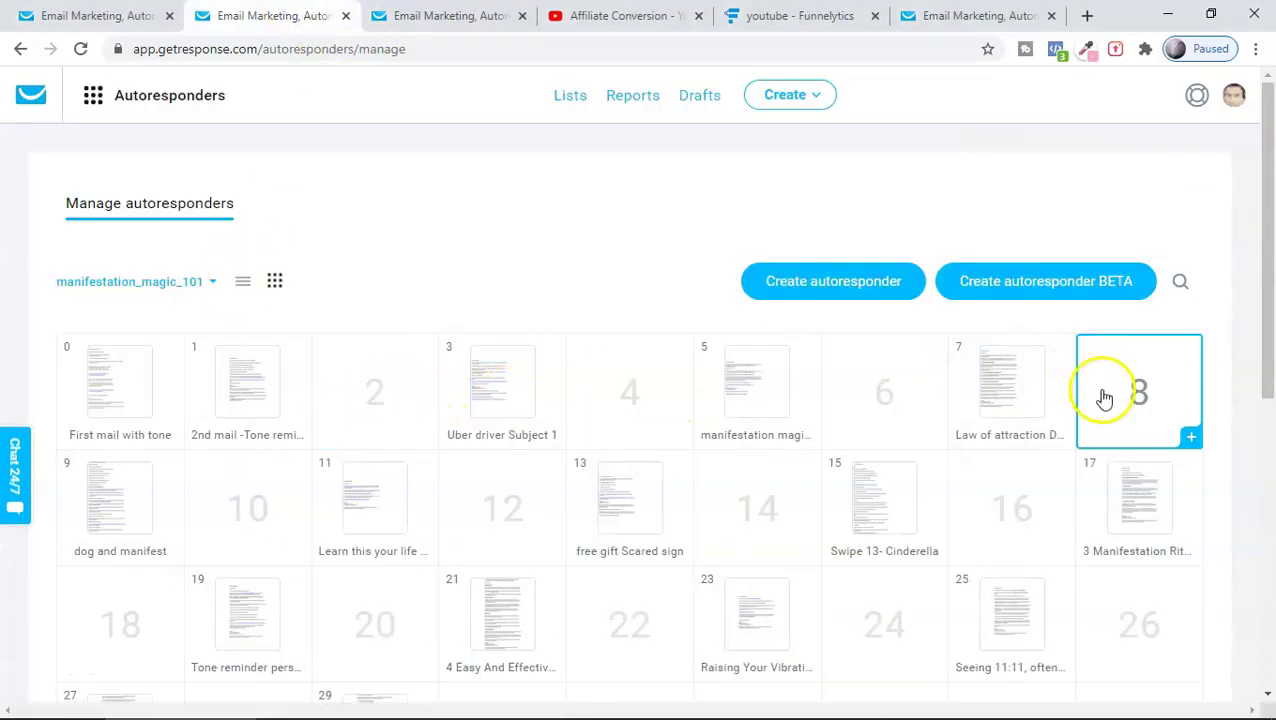
- Switch to the Affiliate Conversion YouTube channel and look through the video sections on its home page
click(95, 15)
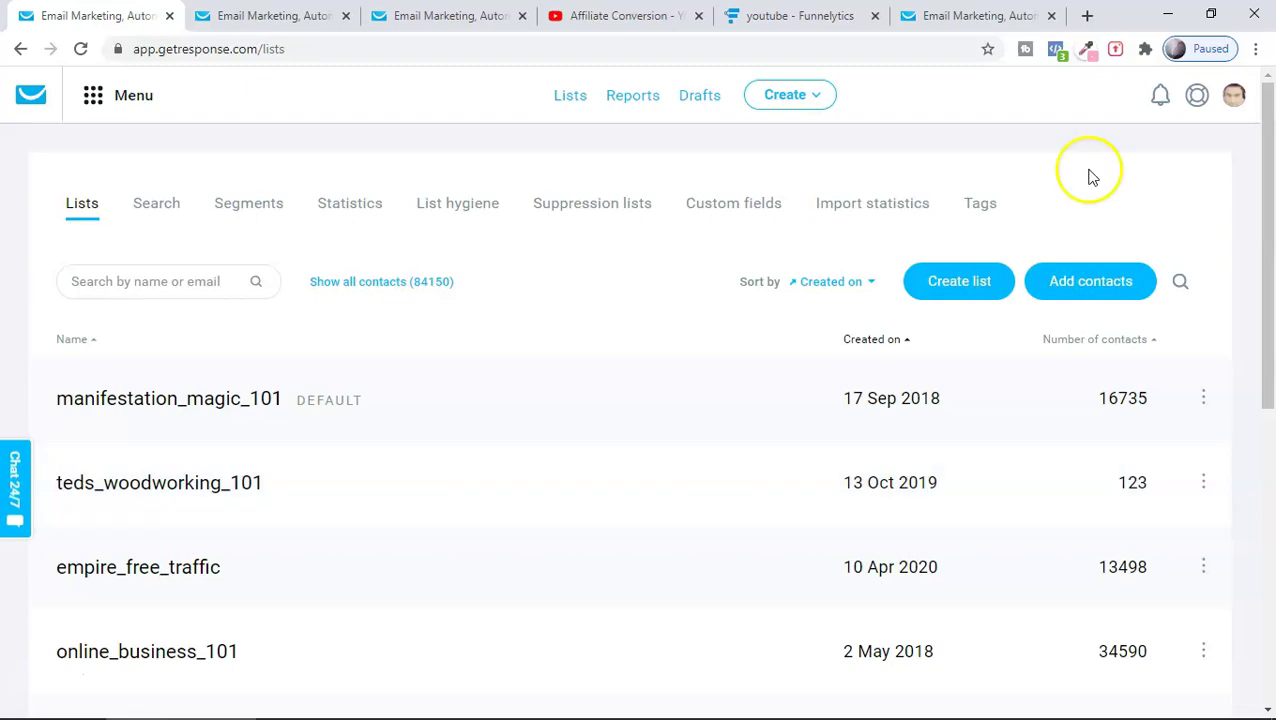
click(596, 14)
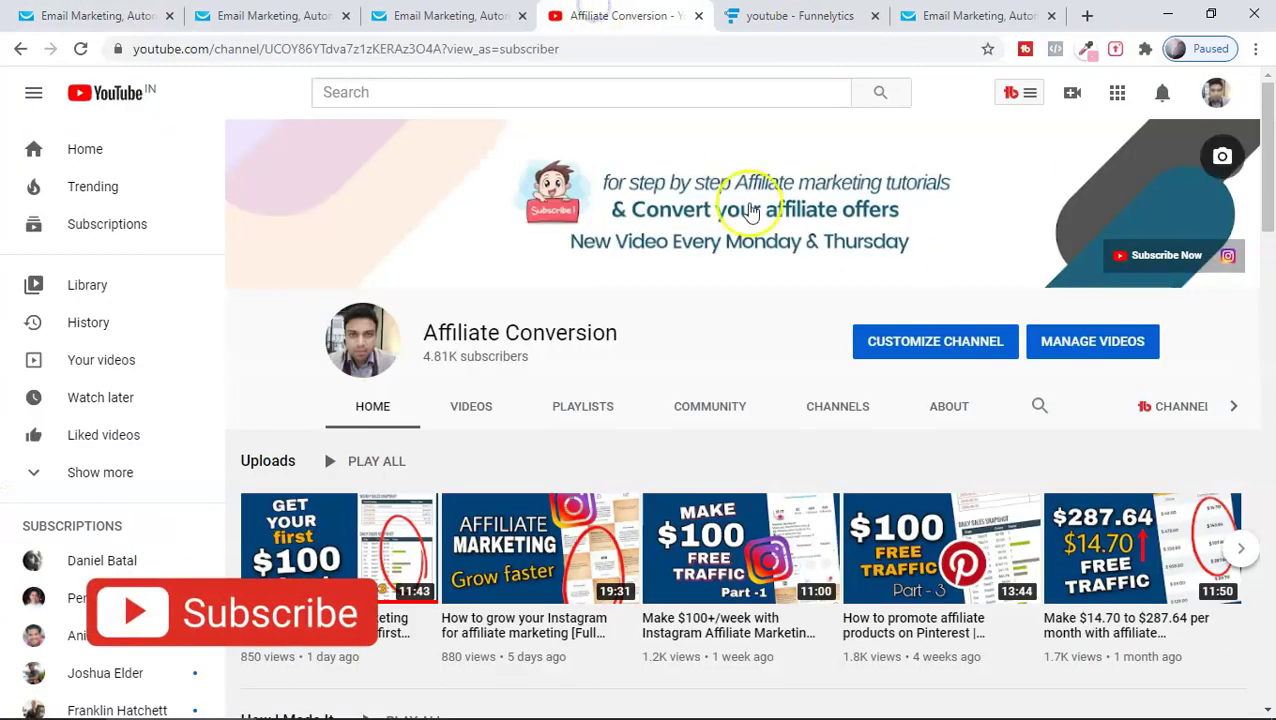
scroll(757, 322, down, 2)
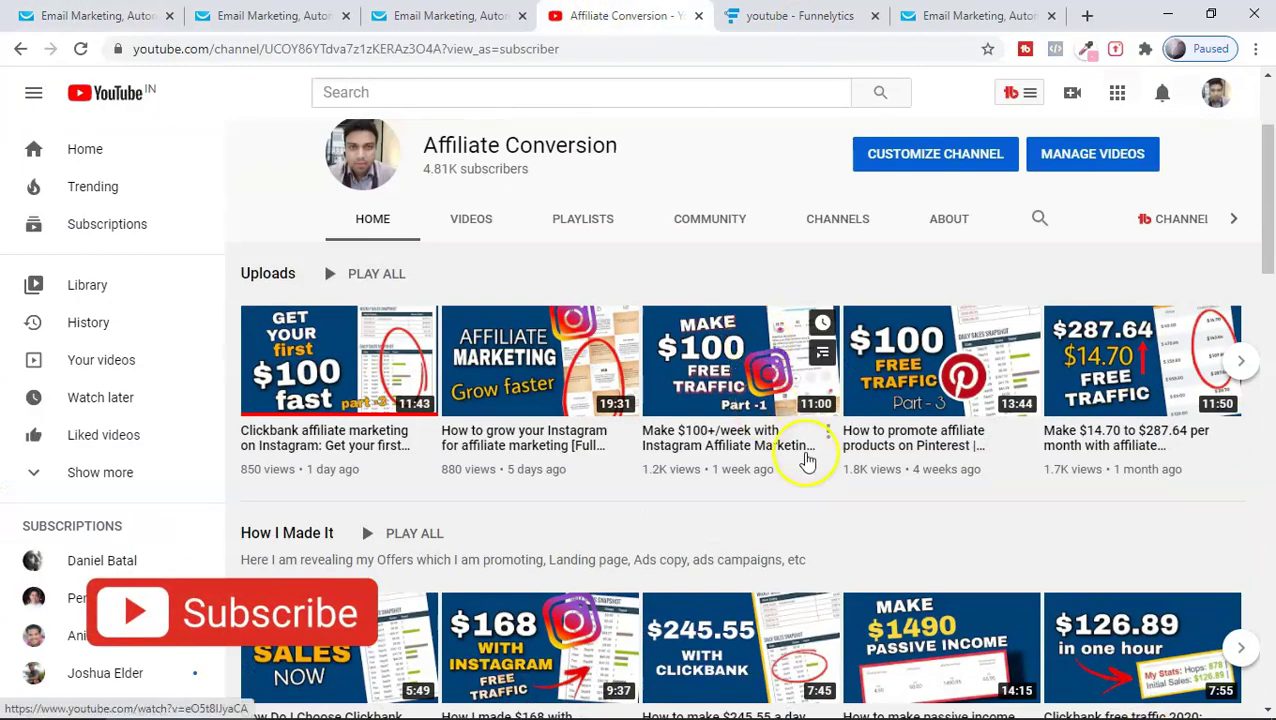
scroll(810, 470, down, 2)
scroll(812, 483, down, 4)
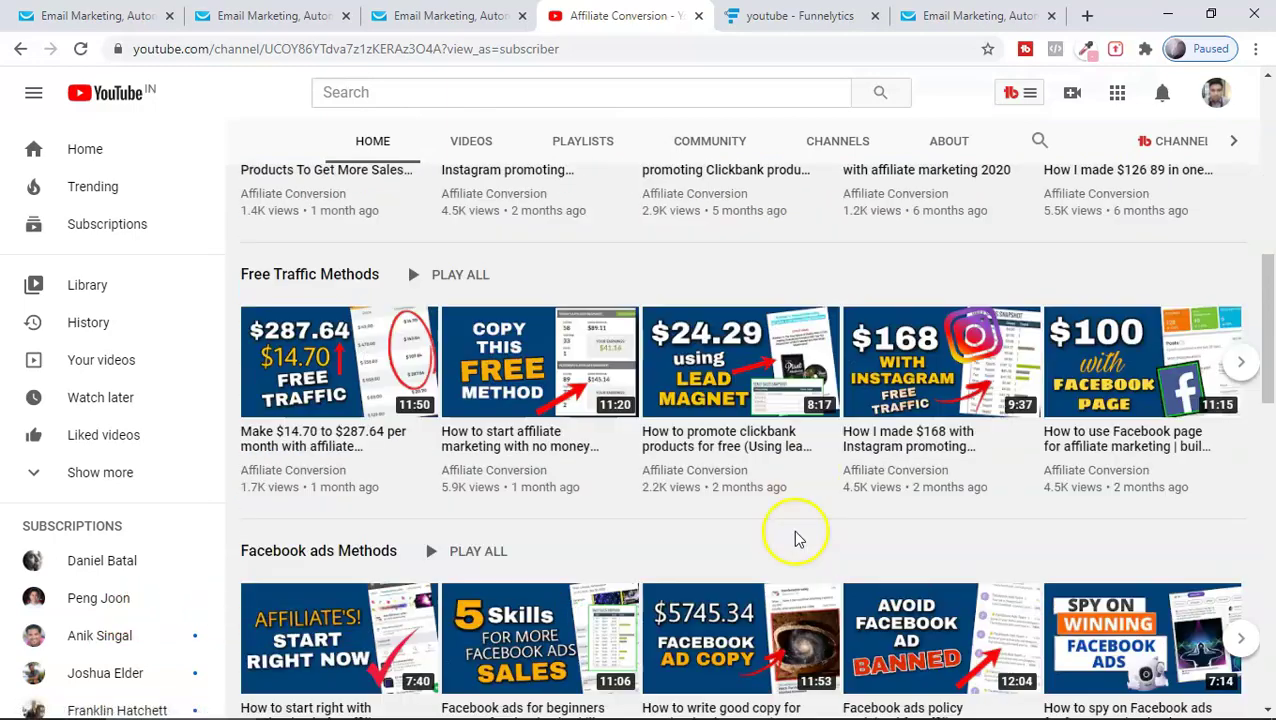
scroll(777, 532, down, 2)
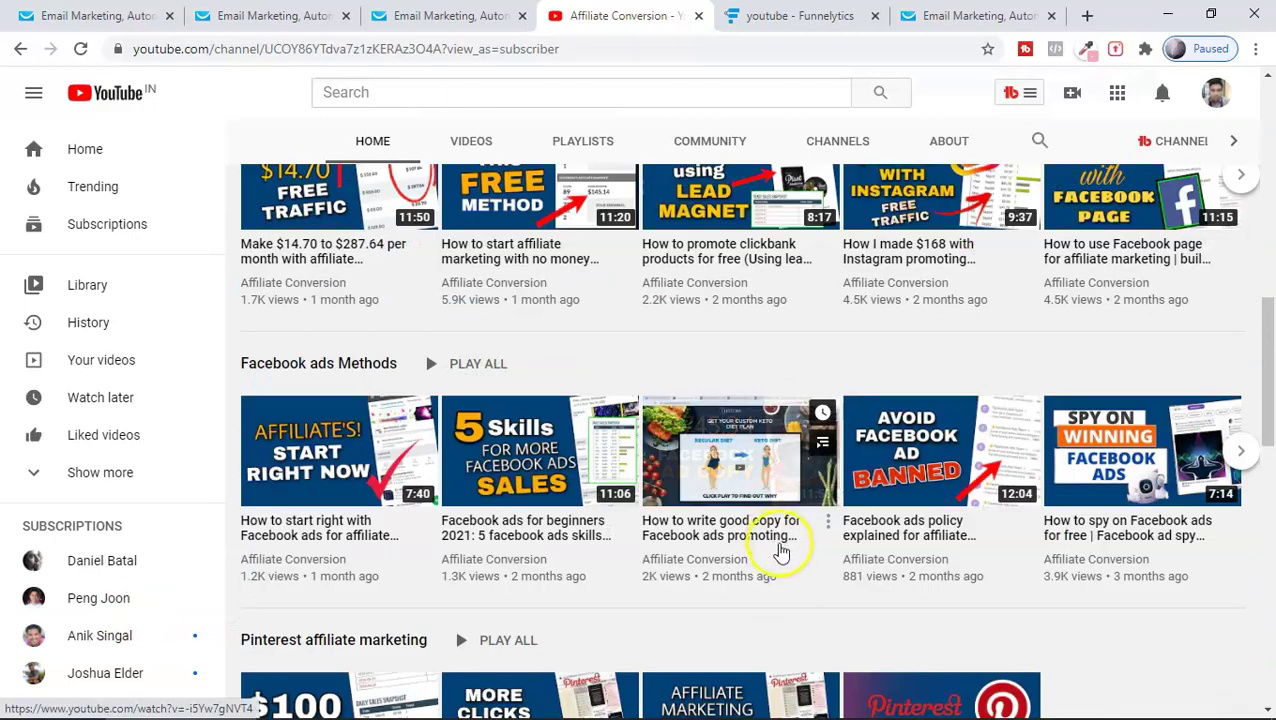
scroll(780, 549, up, 2)
scroll(785, 578, up, 8)
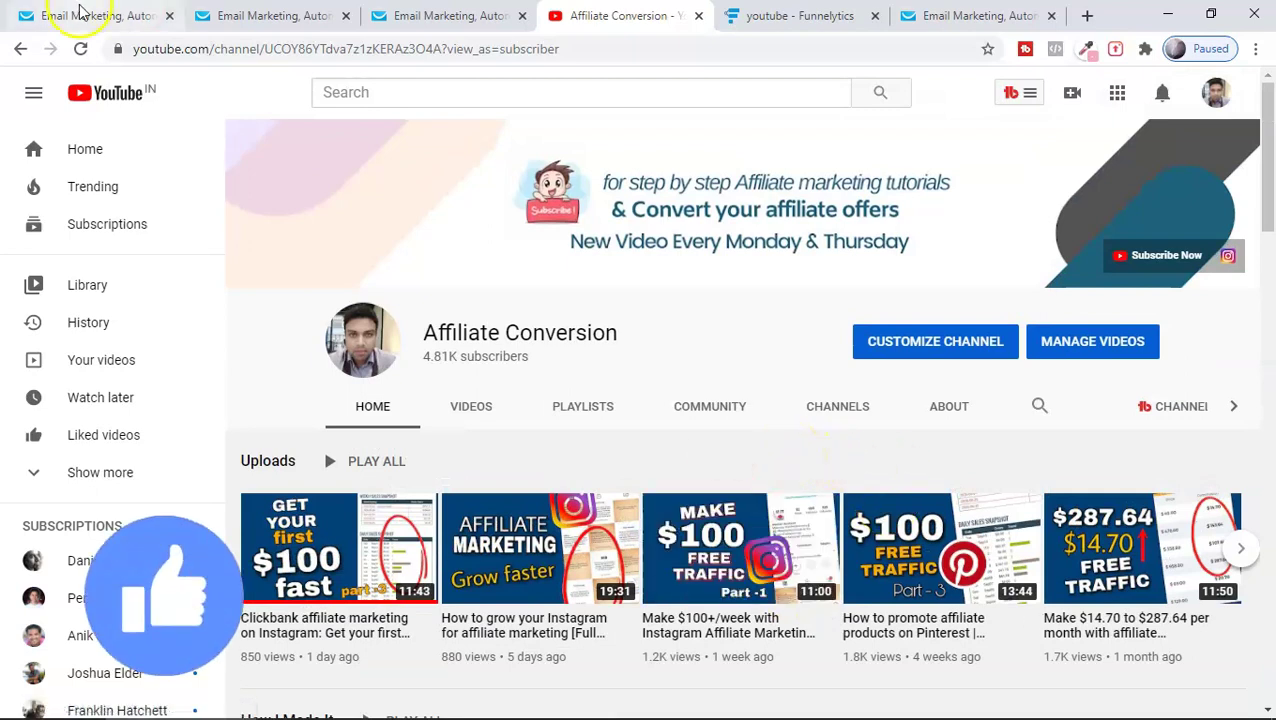
- Switch to the GetResponse contact lists and review each list's creation date and number of contacts
click(395, 14)
scroll(610, 390, up, 3)
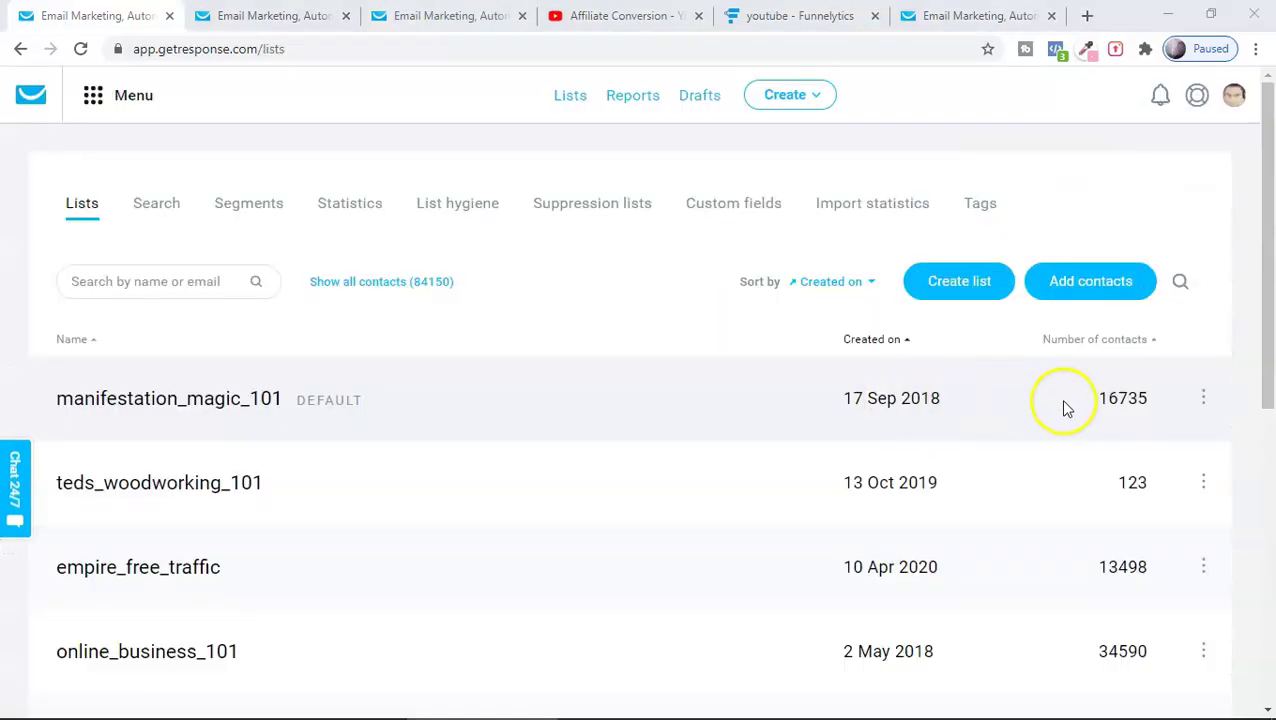
scroll(1063, 407, down, 1)
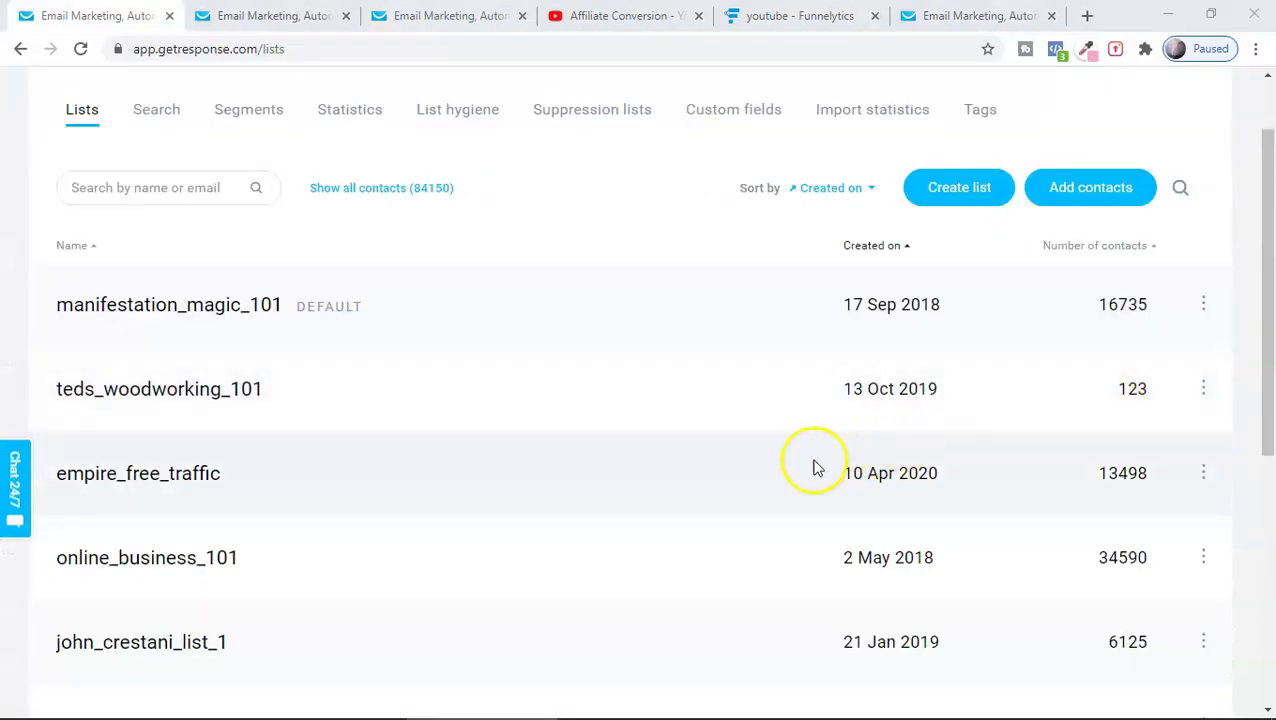
scroll(800, 466, down, 2)
scroll(570, 505, up, 3)
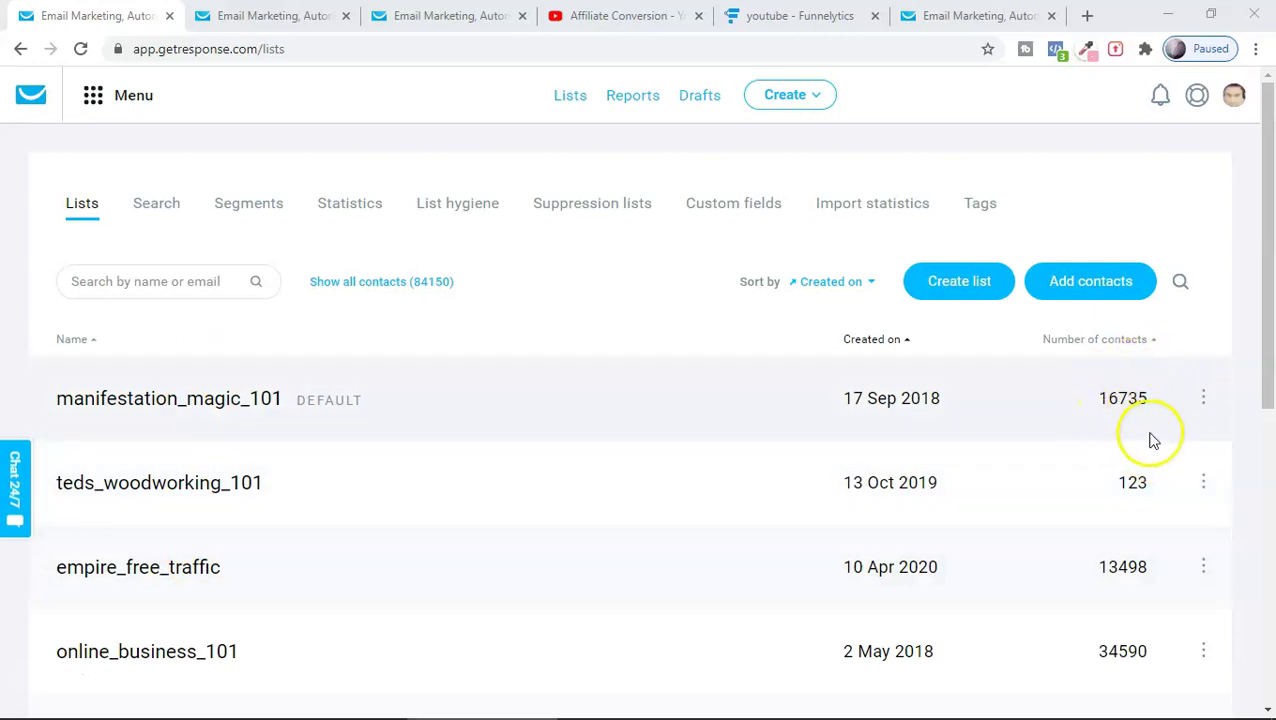
scroll(1152, 445, down, 2)
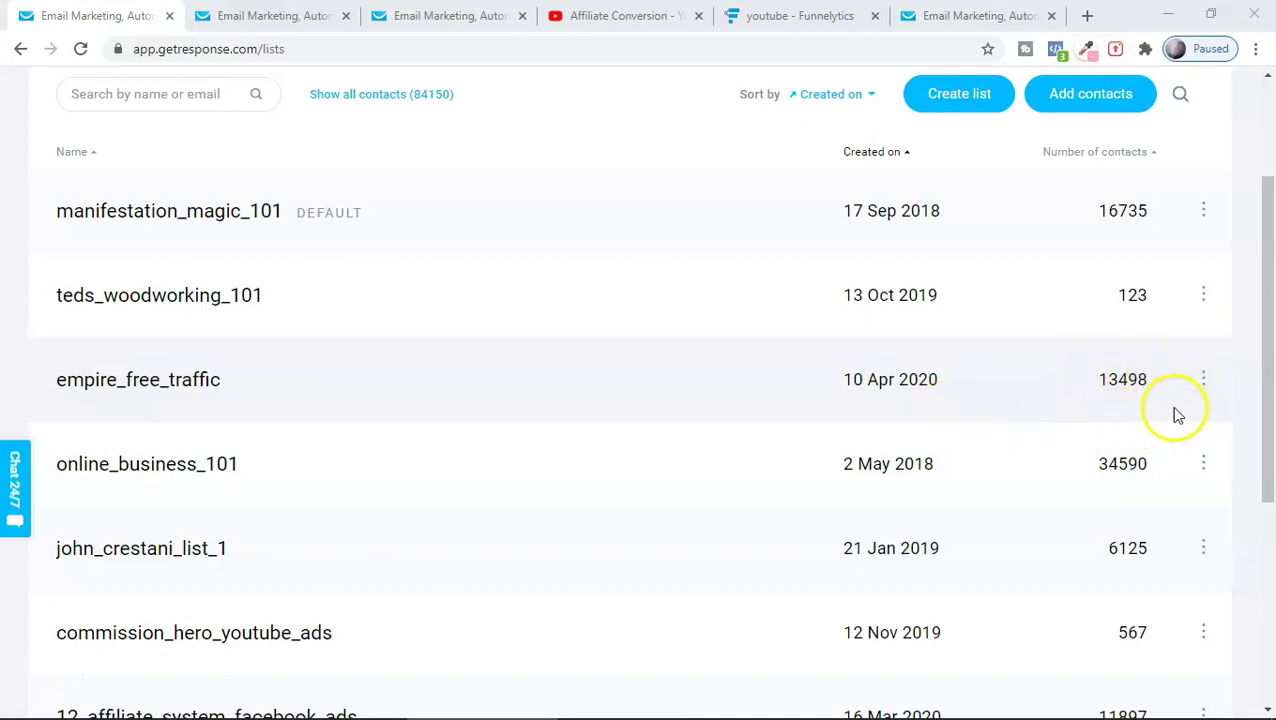
- Preview the emails scheduled in the manifestation_magic_101 autoresponder calendar and show the autoresponders as a list
click(240, 16)
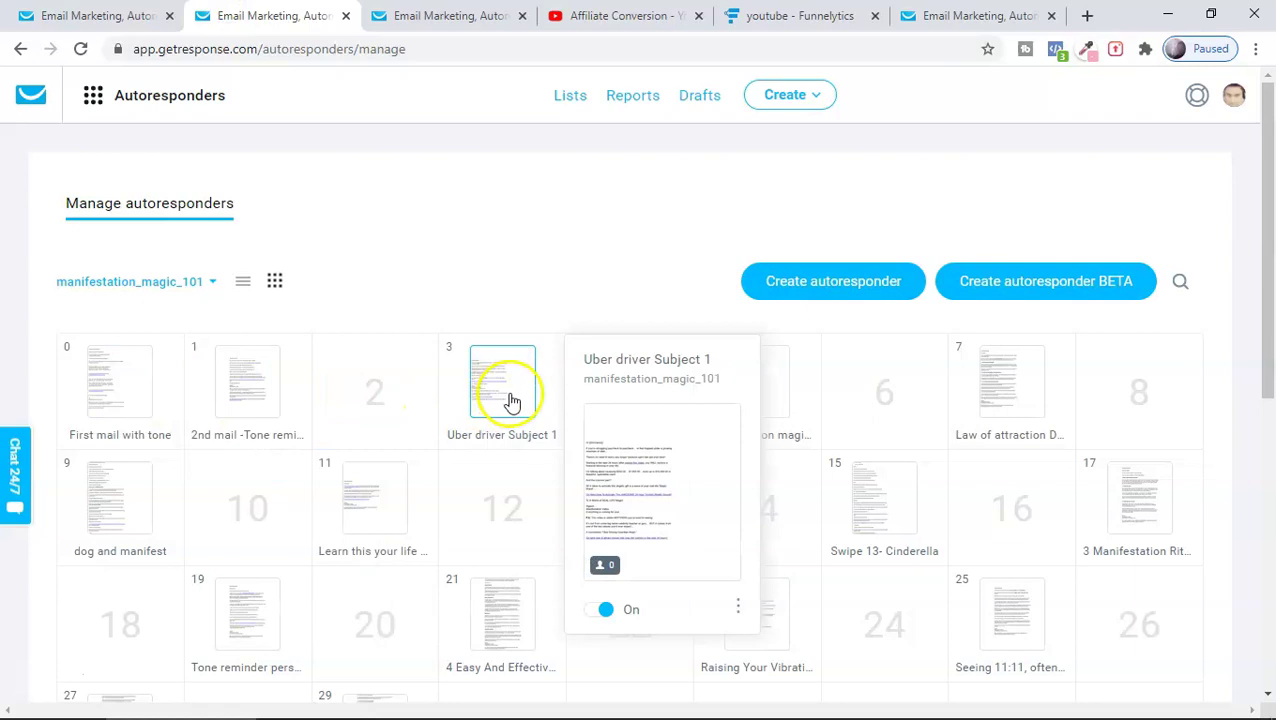
scroll(505, 400, down, 2)
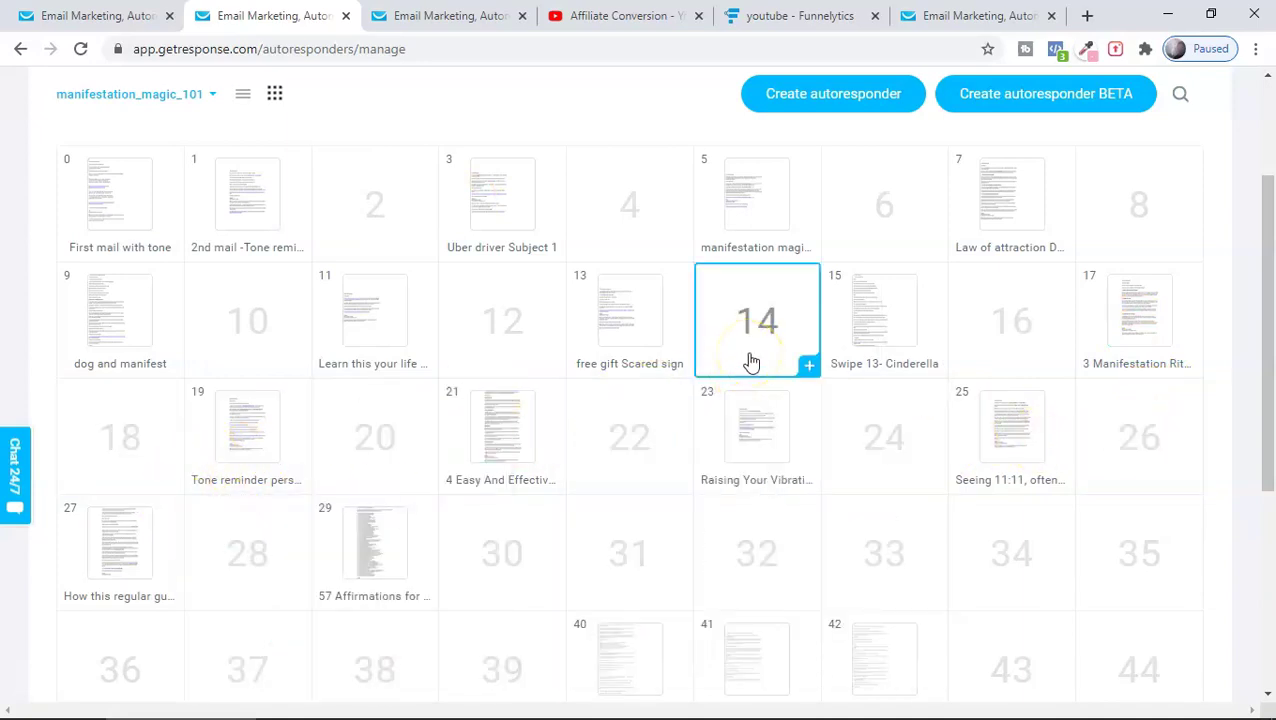
scroll(751, 361, up, 2)
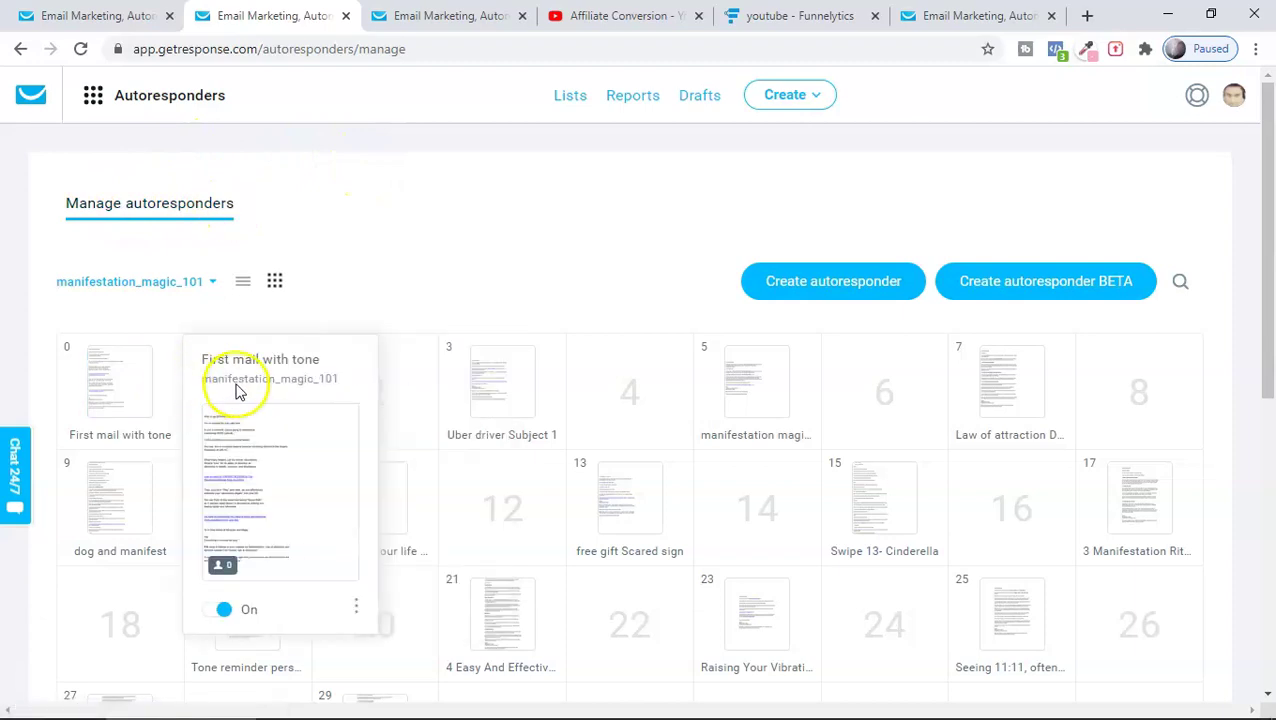
mouse_move(263, 353)
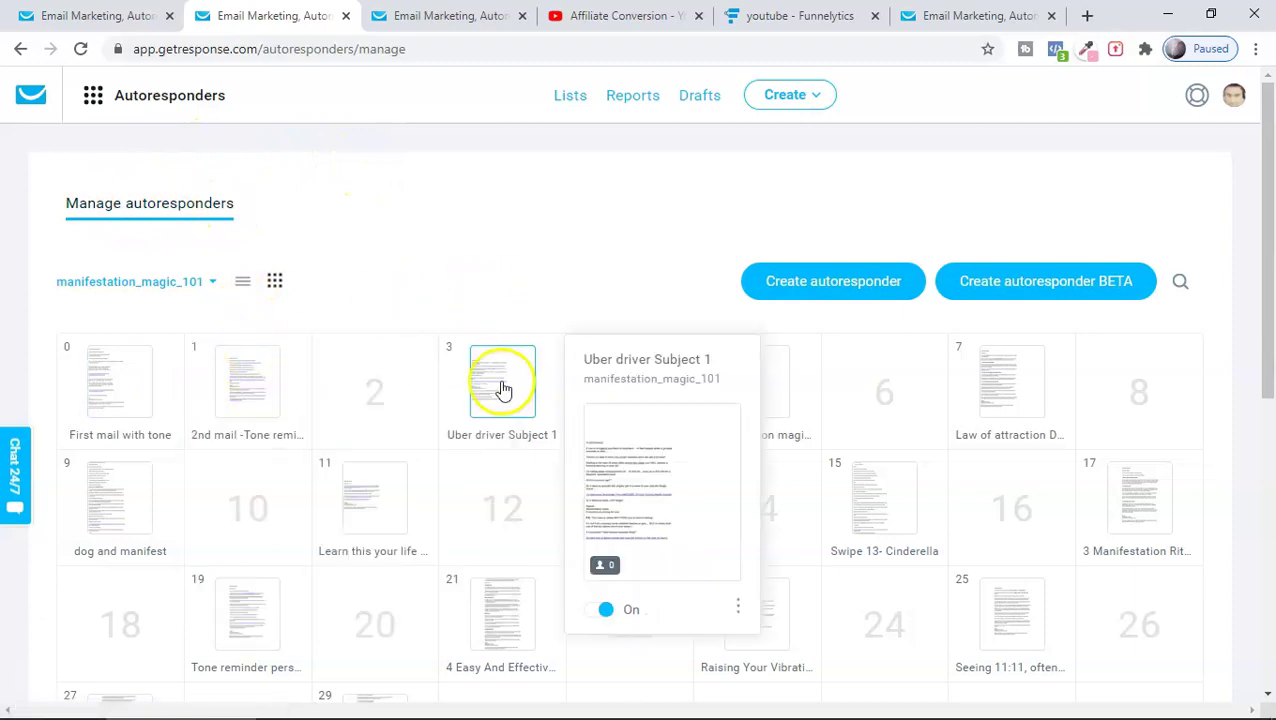
mouse_move(775, 378)
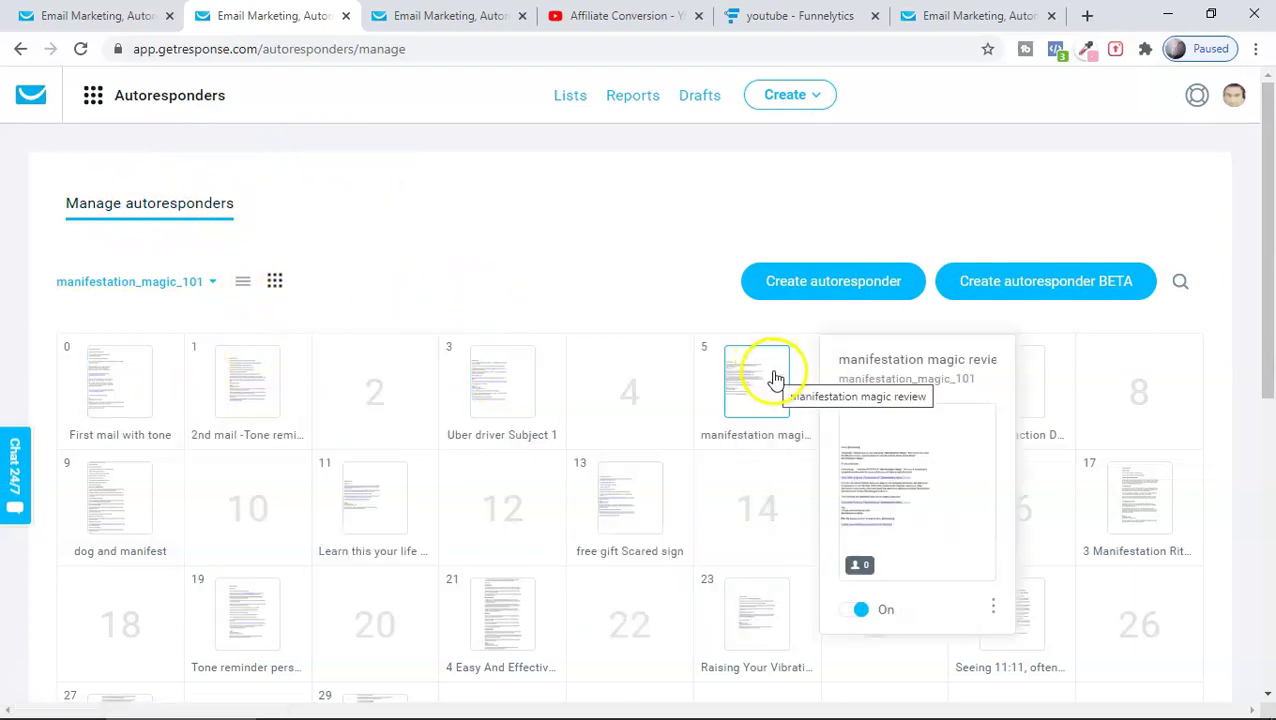
mouse_move(114, 372)
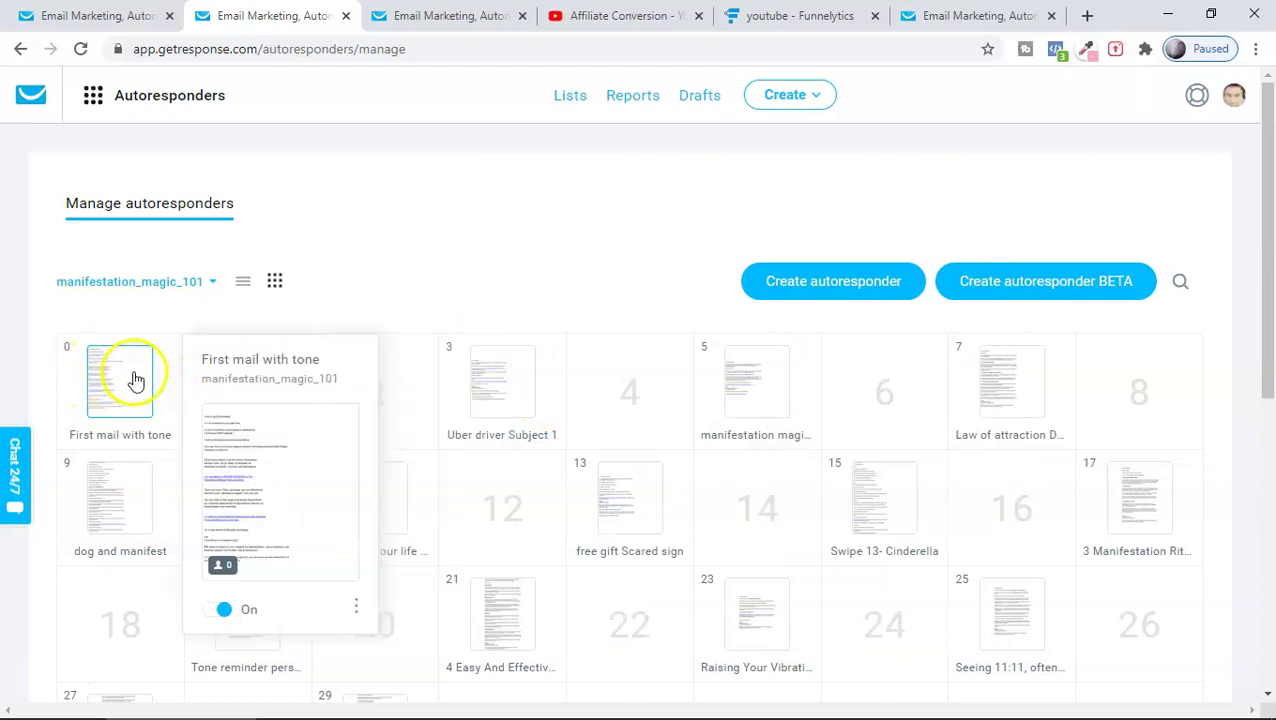
mouse_move(245, 380)
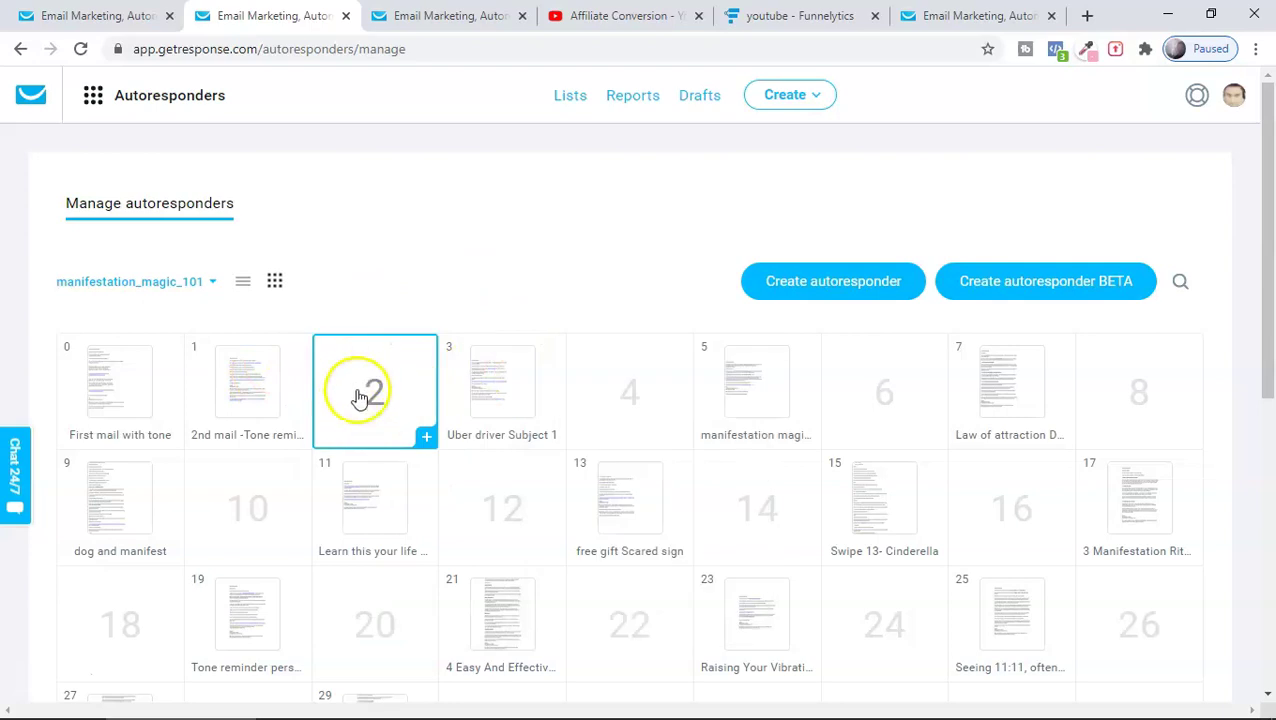
mouse_move(527, 397)
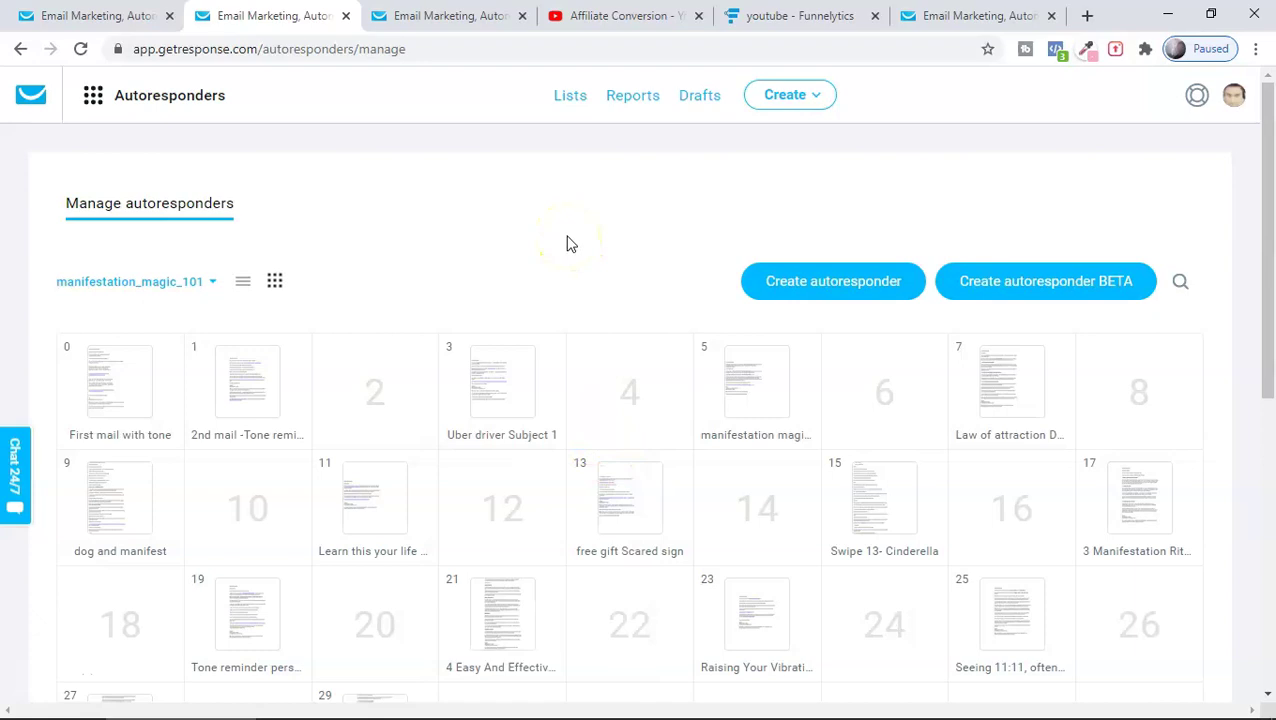
click(242, 281)
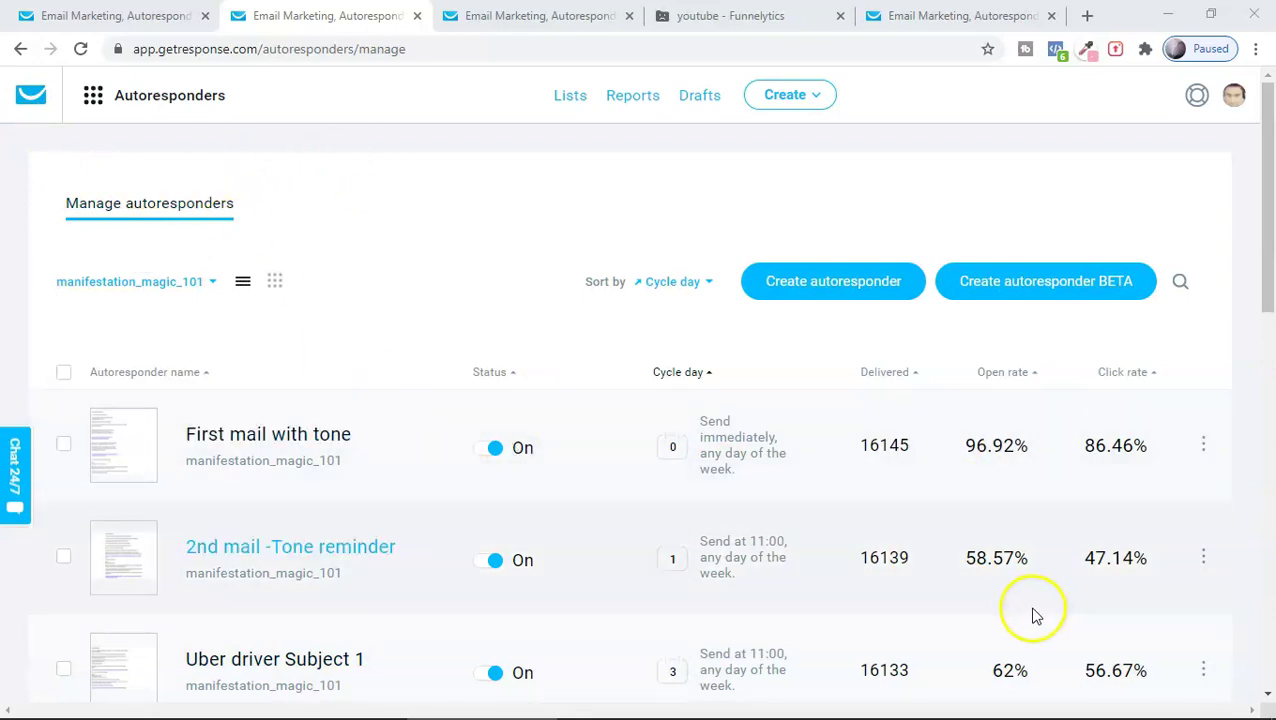
- In the automation workflow, move the first URL-click condition further left and the Subscribe element slightly to the right
click(528, 28)
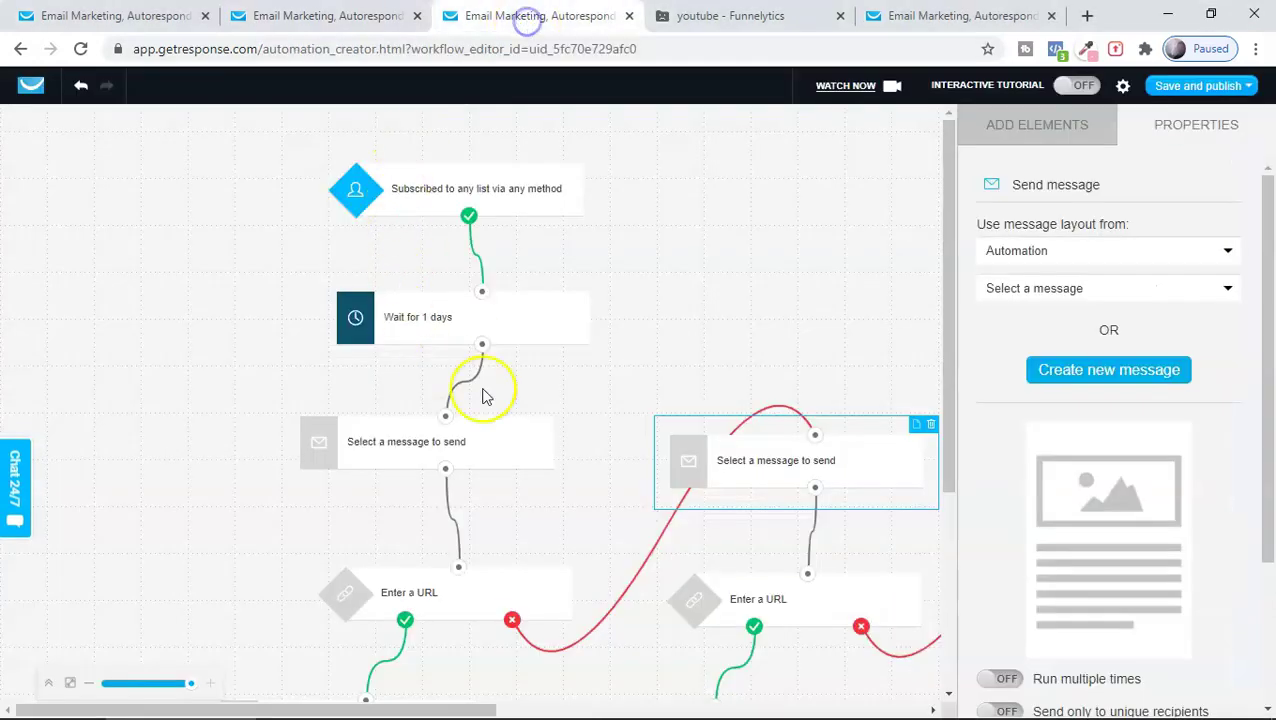
click(686, 244)
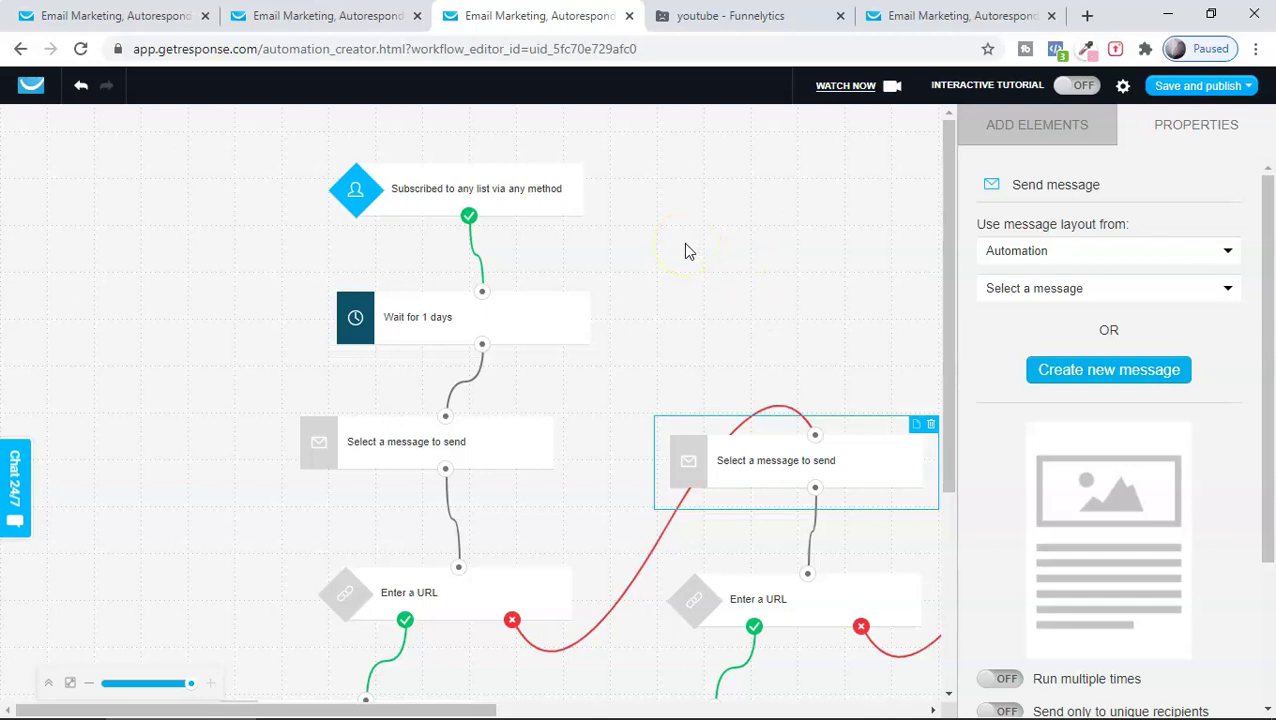
scroll(640, 320, down, 2)
click(455, 410)
drag(455, 410, 333, 418)
click(493, 418)
scroll(500, 330, up, 2)
drag(421, 177, 490, 171)
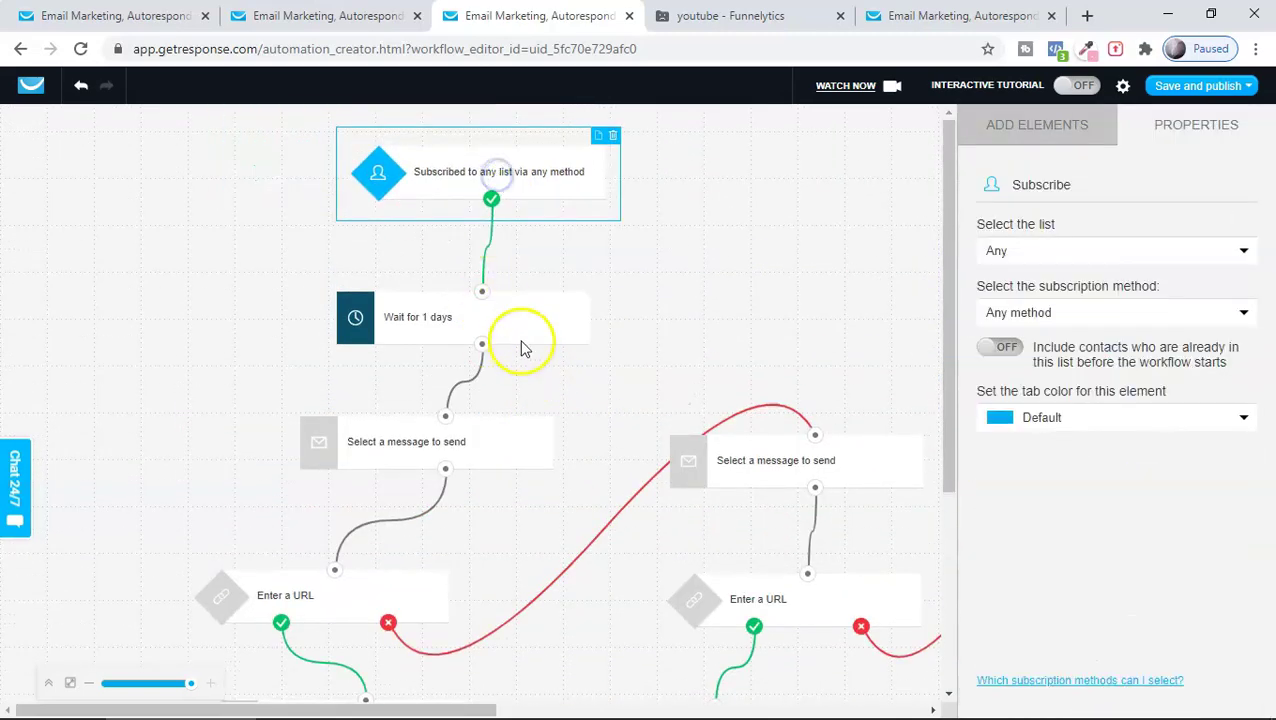
drag(518, 347, 500, 333)
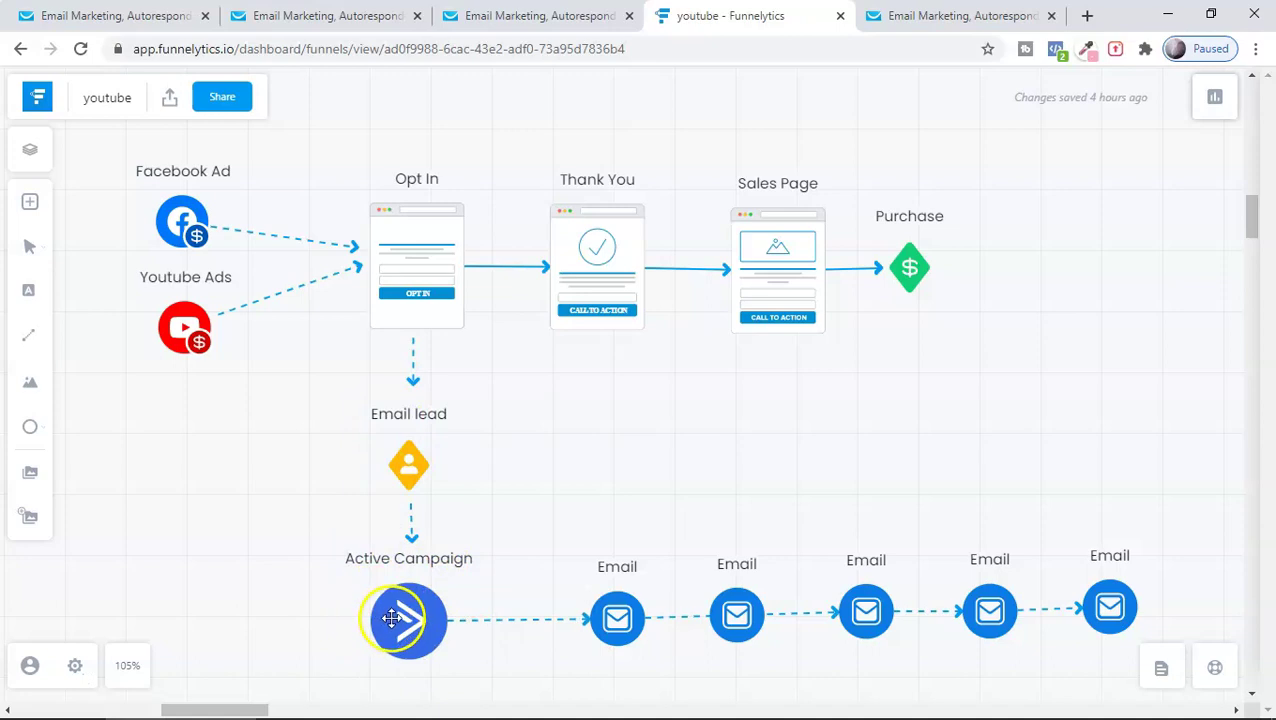
- Examine the email sequence in the Funnelytics youtube funnel and compare it with the autoresponders' open and click rates
click(948, 16)
click(730, 15)
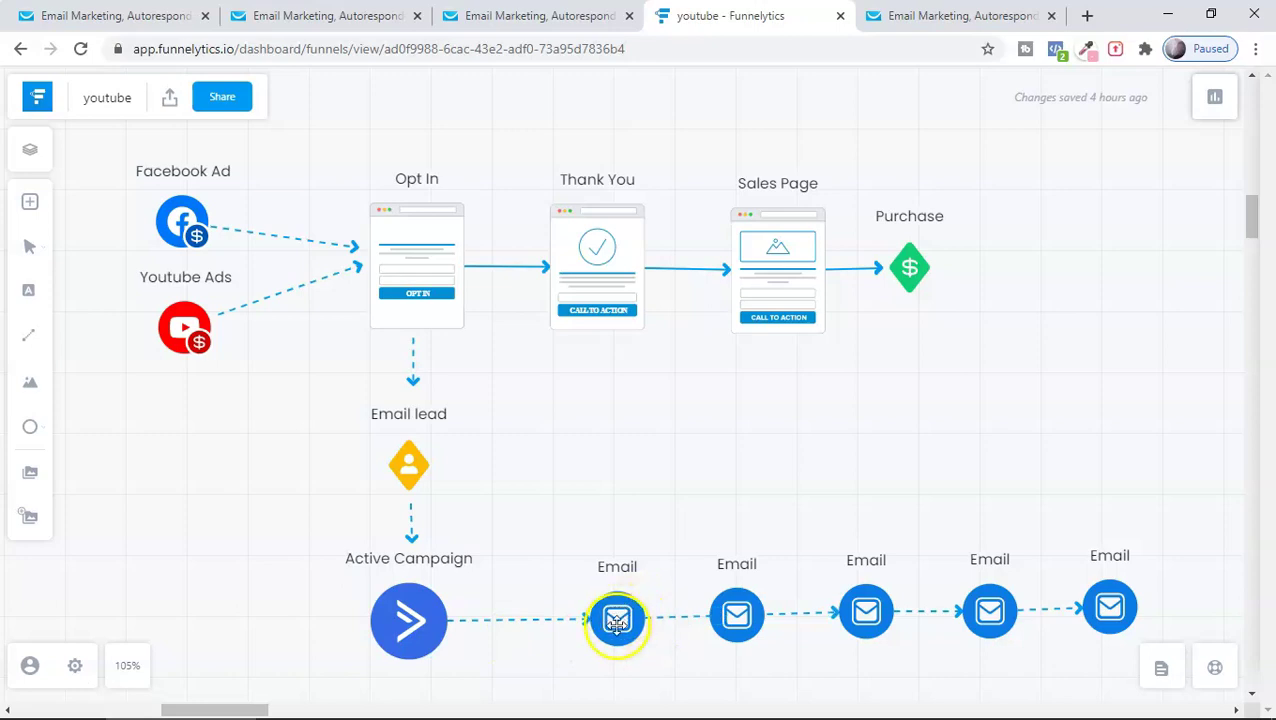
click(330, 15)
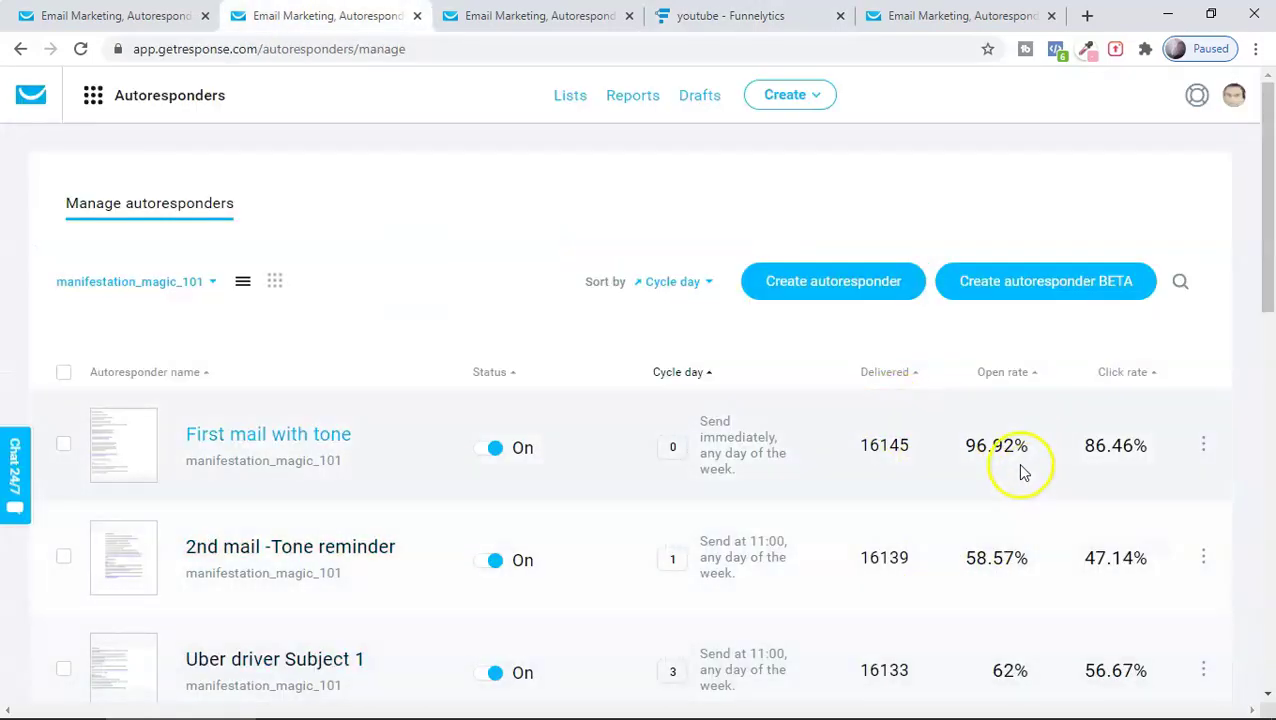
key(ctrl+4)
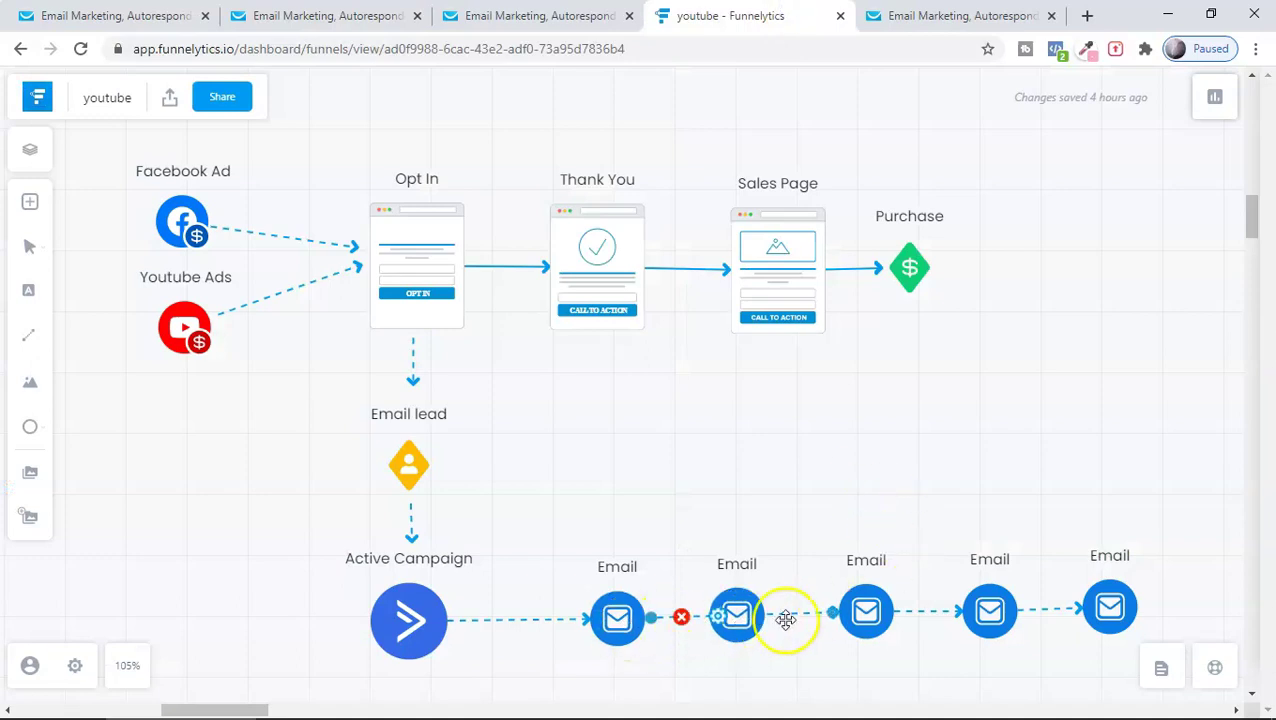
mouse_move(927, 619)
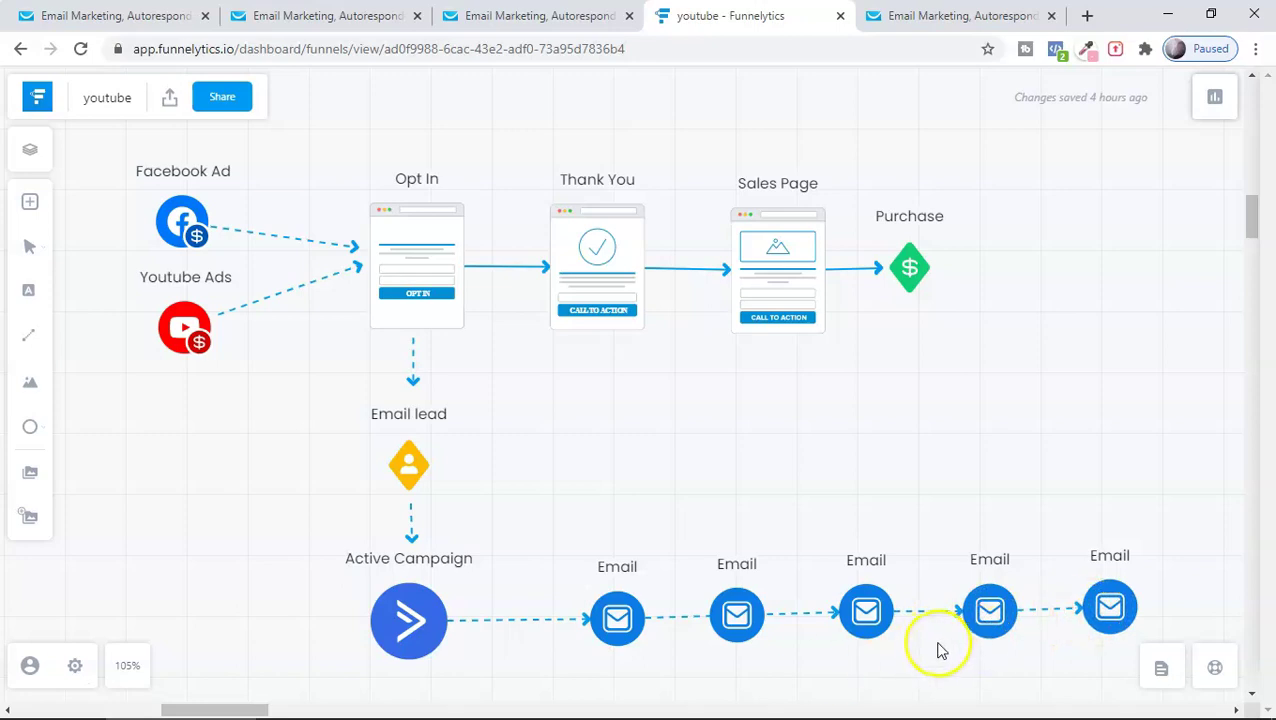
- Review the GetResponse contact lists and the manifestation_magic_101 autoresponder list
click(155, 14)
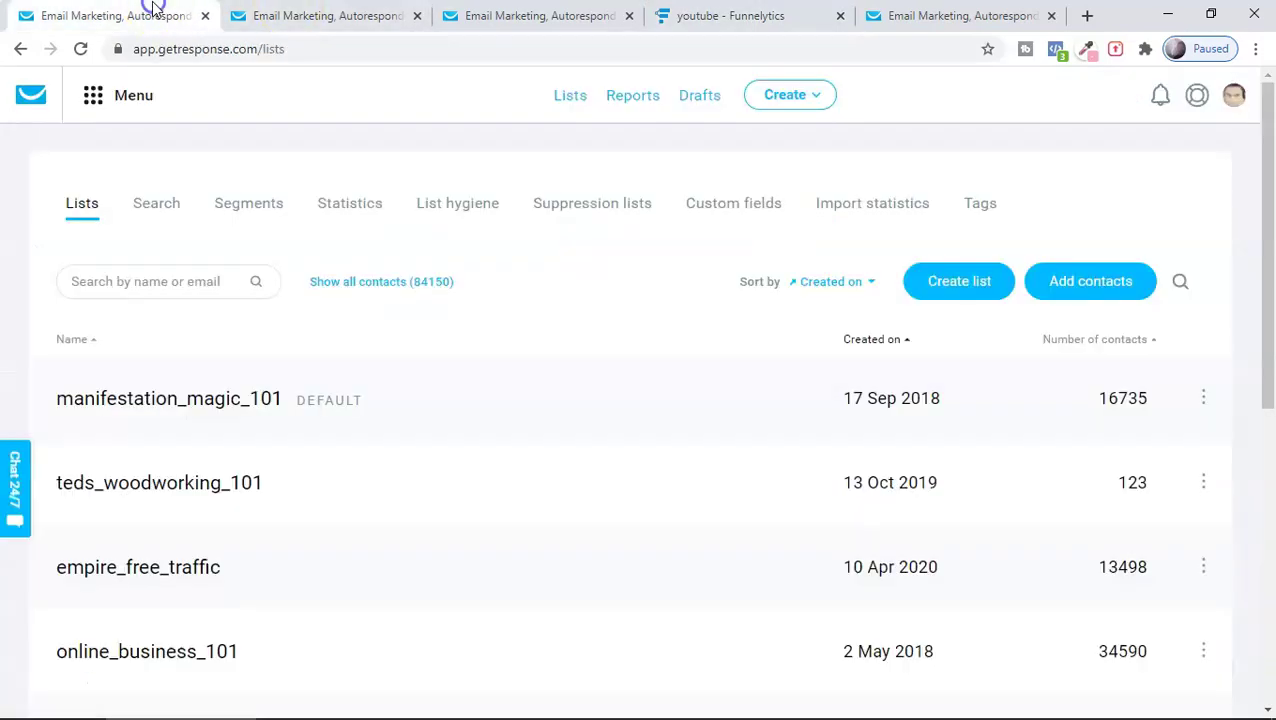
click(275, 14)
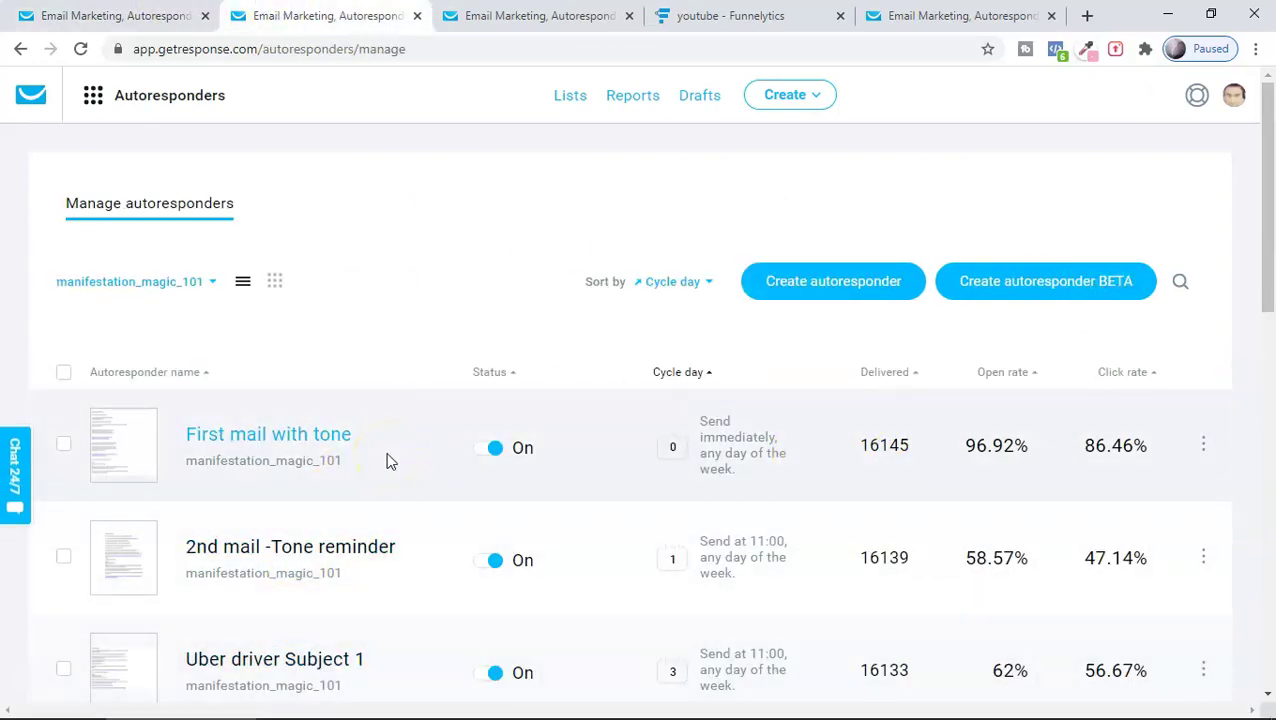
key(ctrl+Tab)
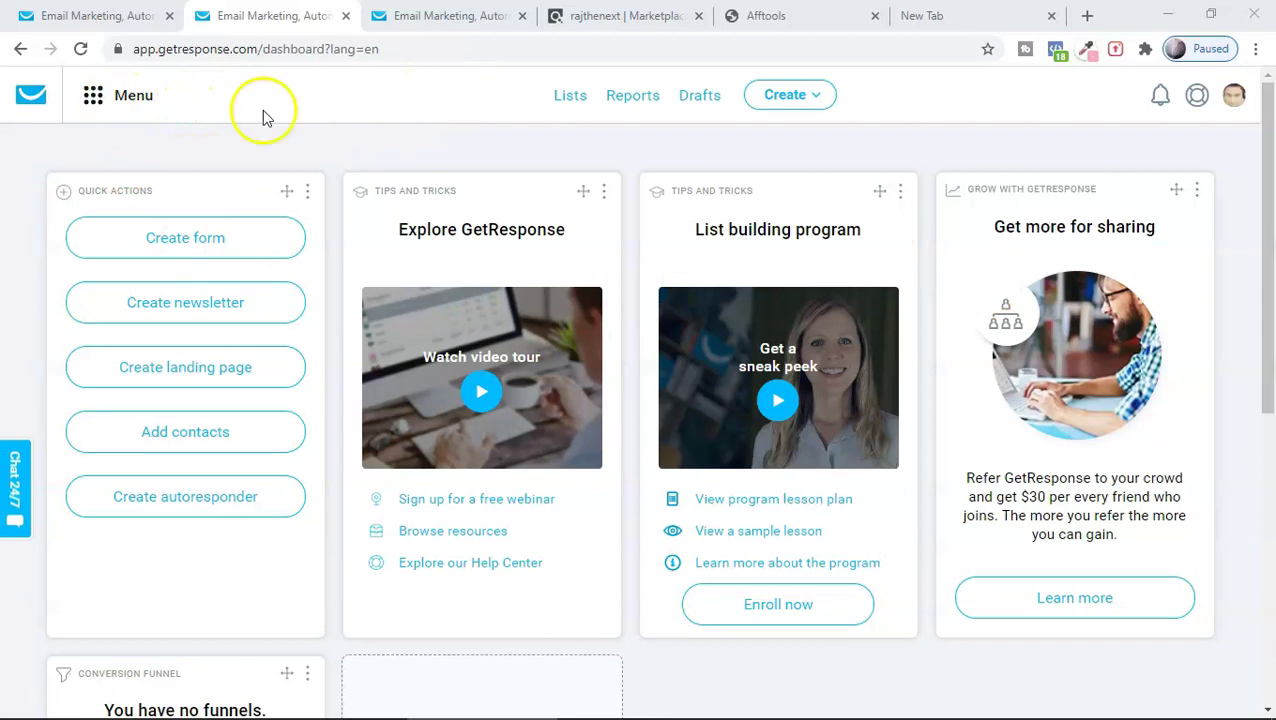
- Look at GetResponse's communication tools, the automation workflows and the automation messages
click(95, 95)
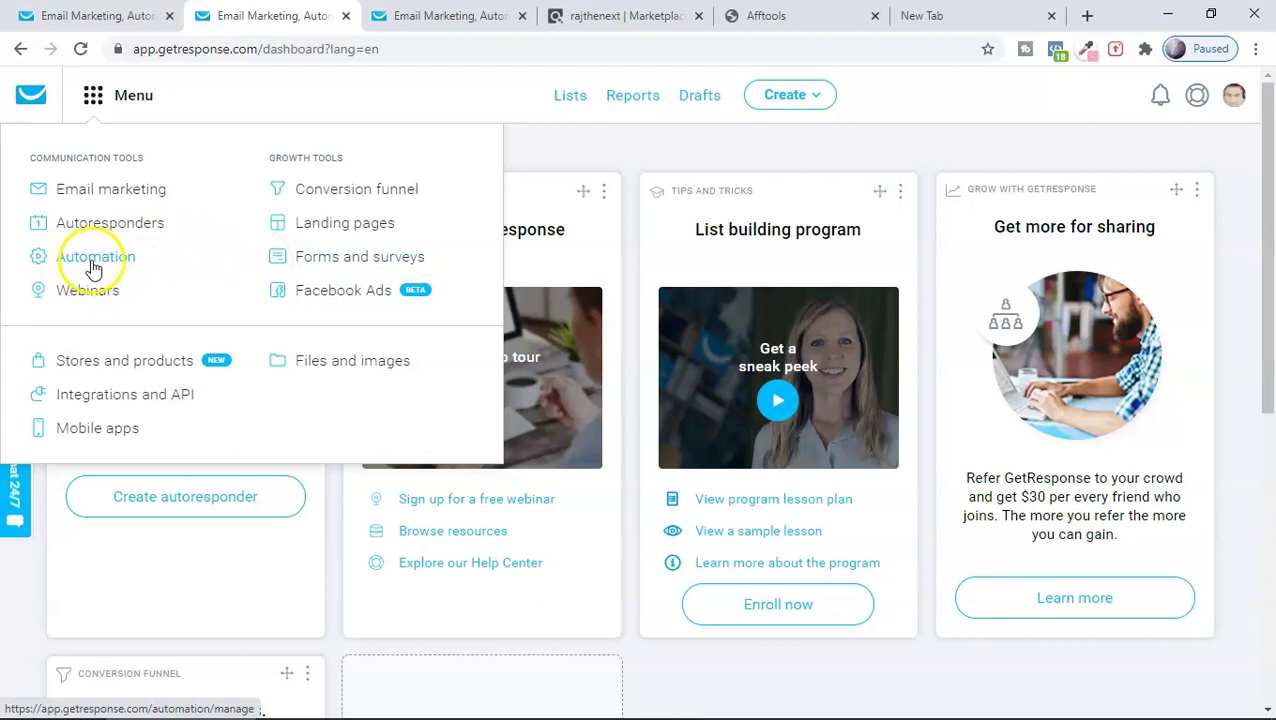
click(450, 15)
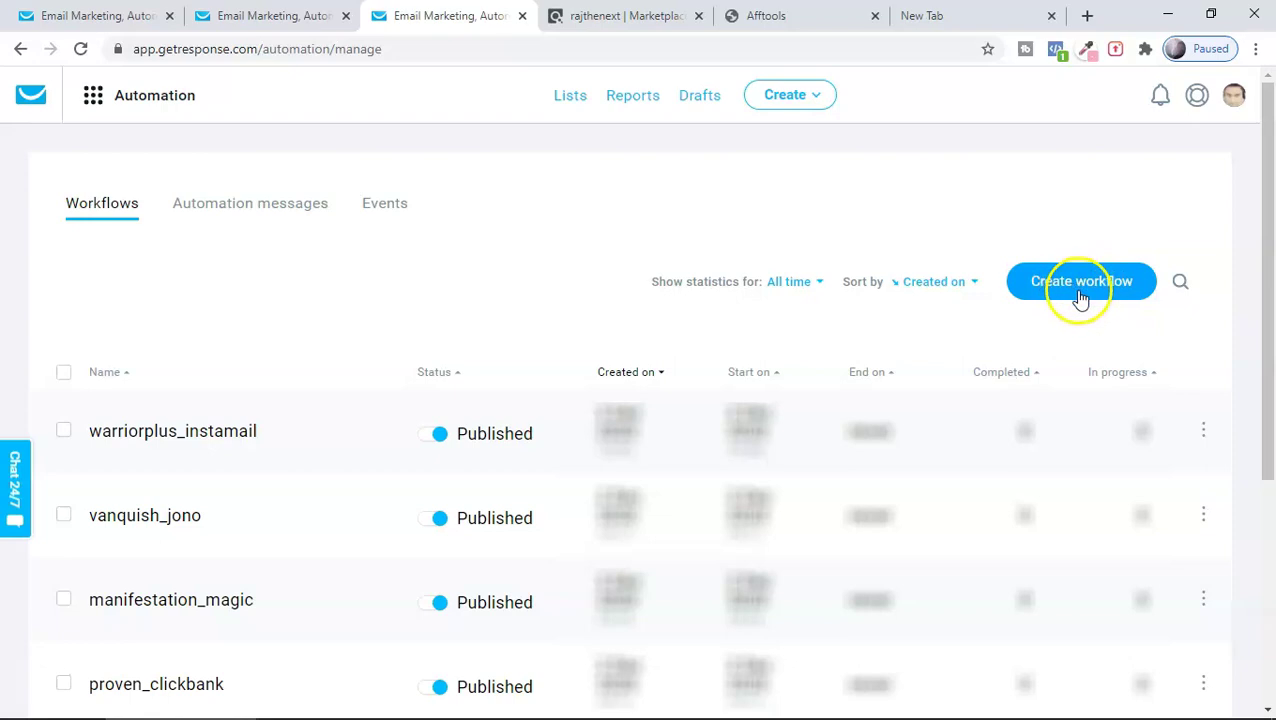
click(273, 218)
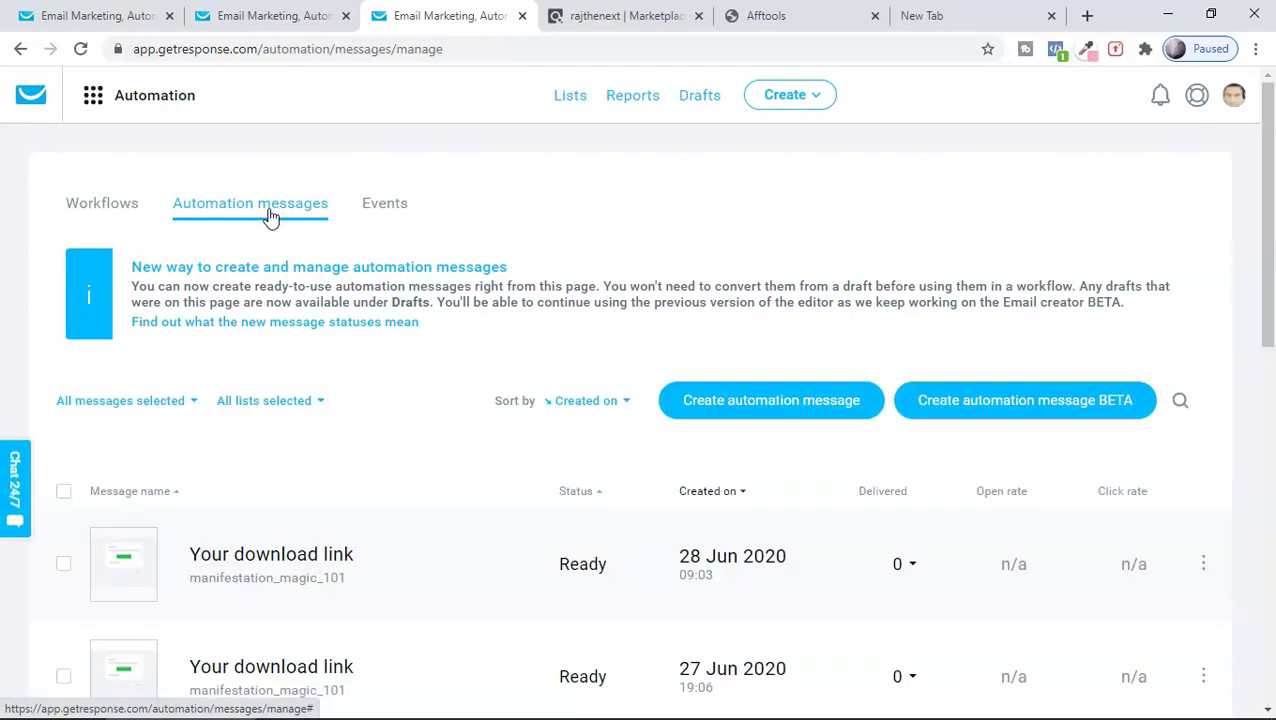
- Check the manifestation_magic_101 contact list and switch to the ClickBank marketplace results for manifestation offers
click(150, 16)
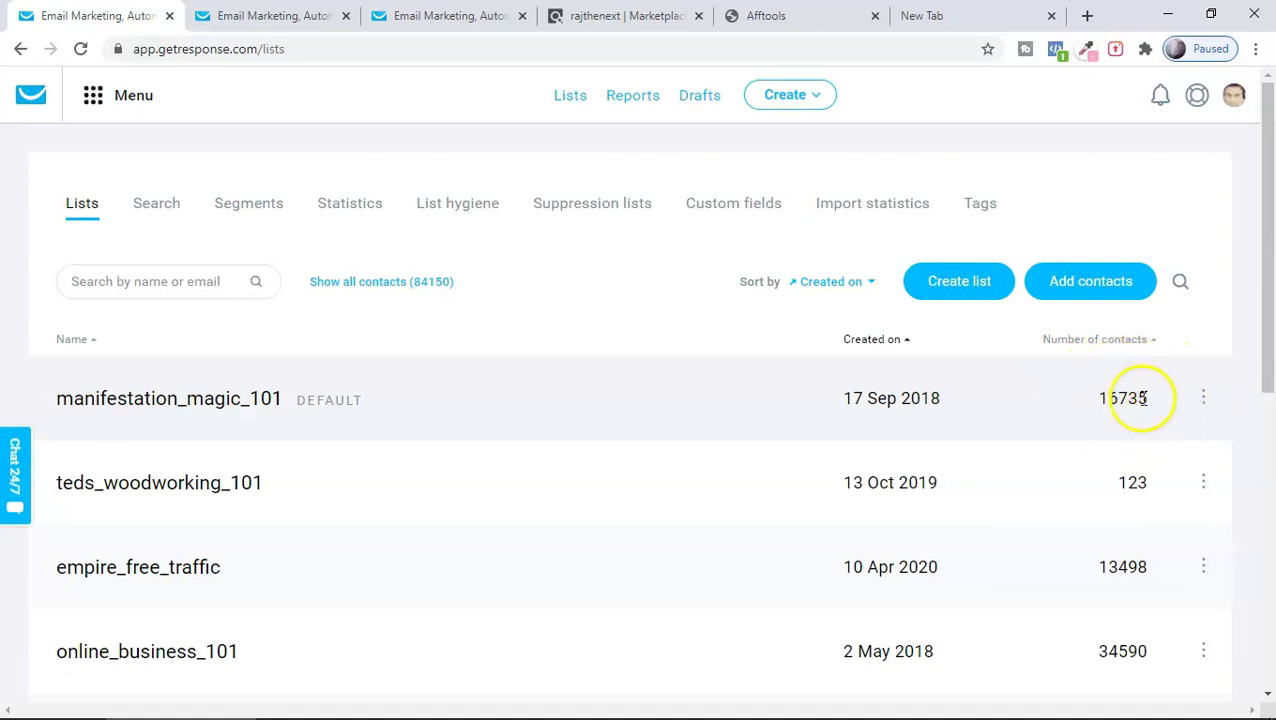
click(631, 14)
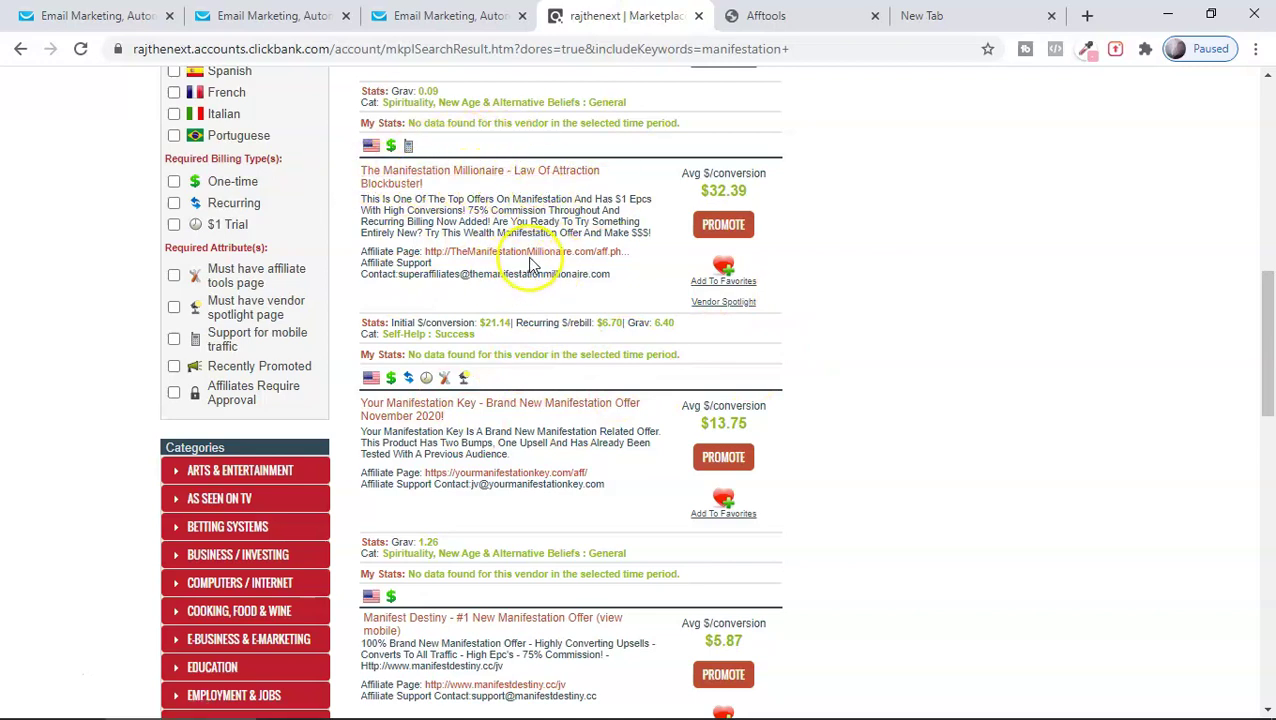
- Examine the Manifestation Millionaire affiliate tools page, especially the subject lines and email bodies of the free gift email swipes
ctrl+click(585, 260)
click(803, 15)
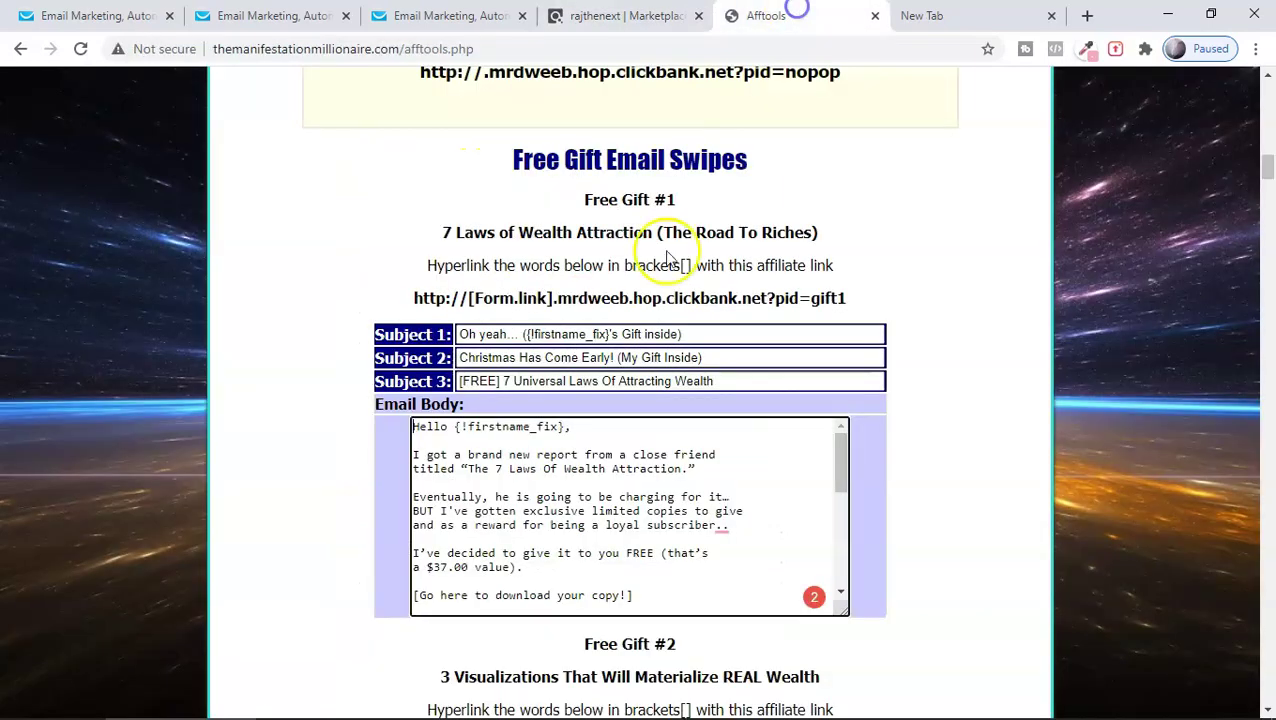
scroll(672, 458, up, 2)
scroll(685, 456, up, 2)
scroll(705, 448, down, 5)
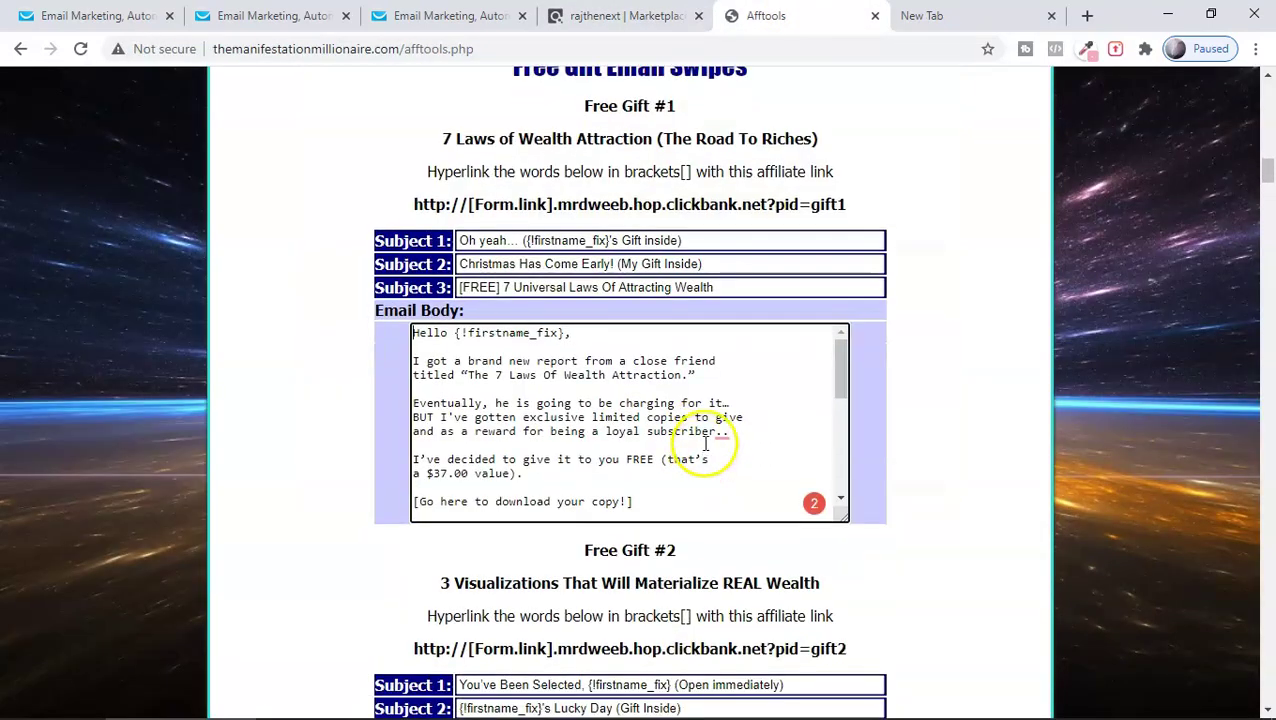
scroll(680, 400, up, 1)
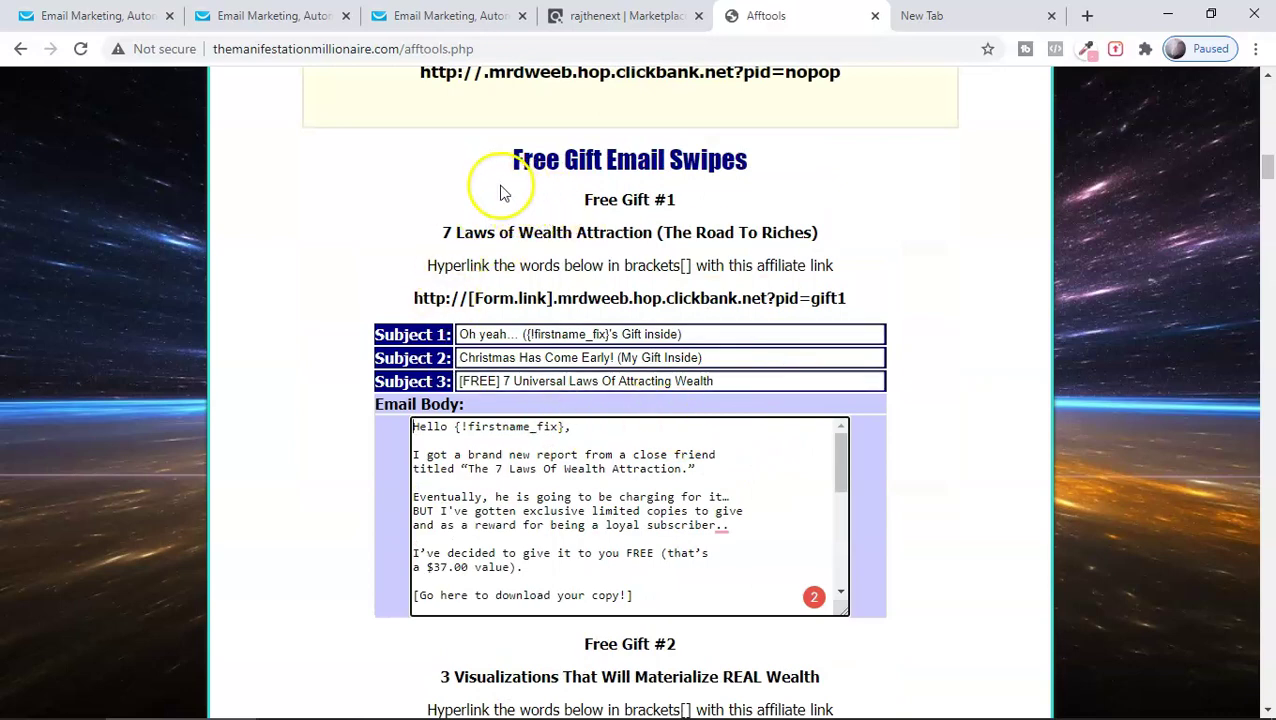
scroll(652, 268, down, 3)
scroll(700, 415, down, 3)
scroll(610, 390, down, 2)
scroll(660, 410, up, 2)
scroll(794, 415, up, 4)
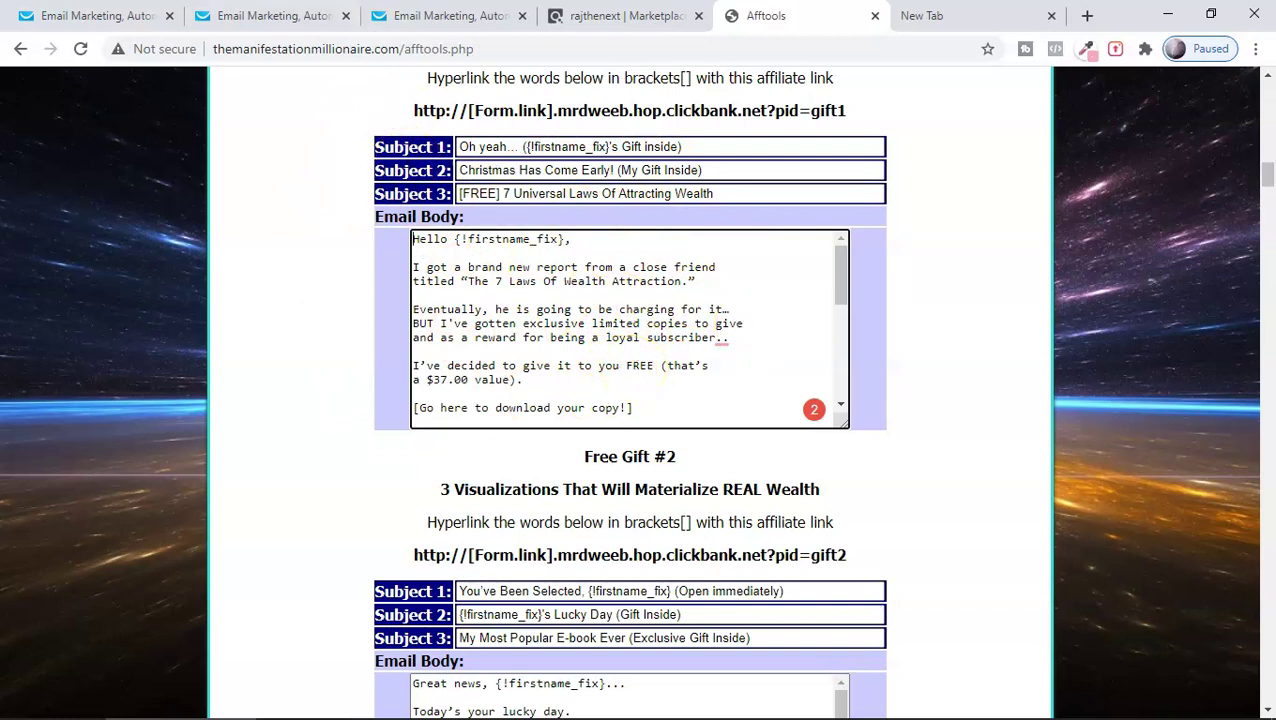
- Create a GetResponse automation message linked to the manifestation_magic_101 list and name it "new promotion"
click(412, 14)
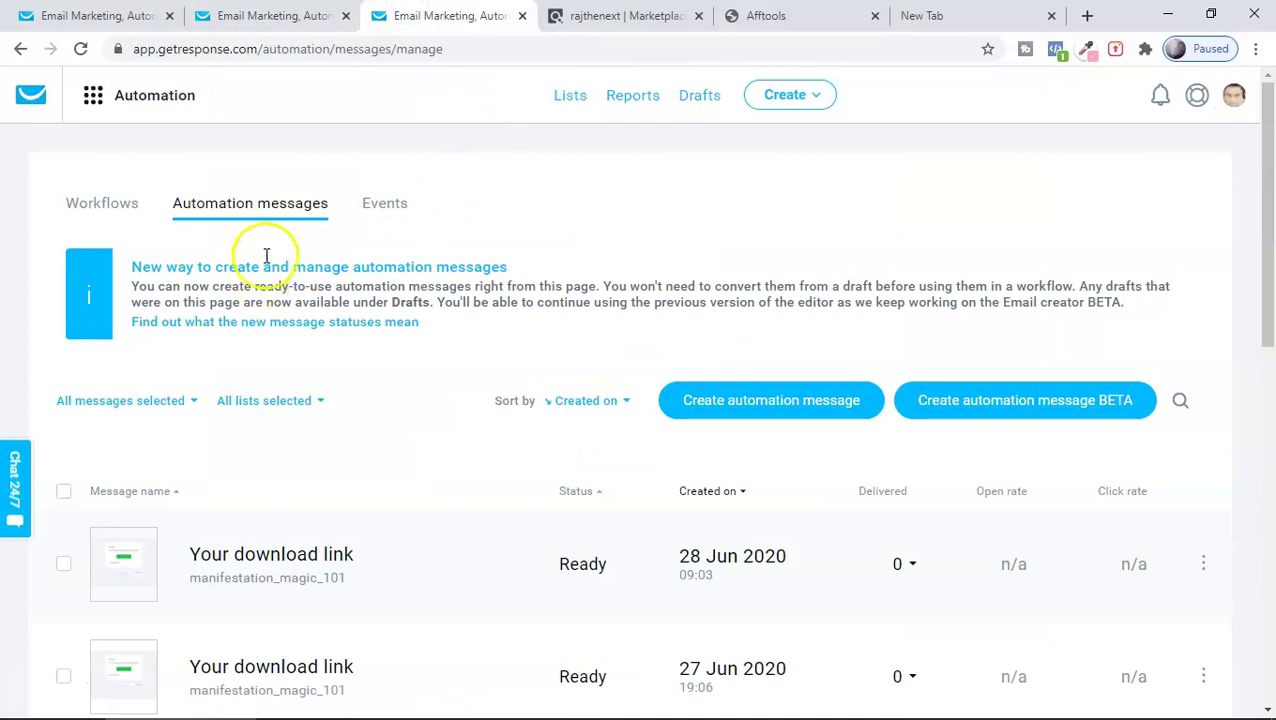
click(806, 410)
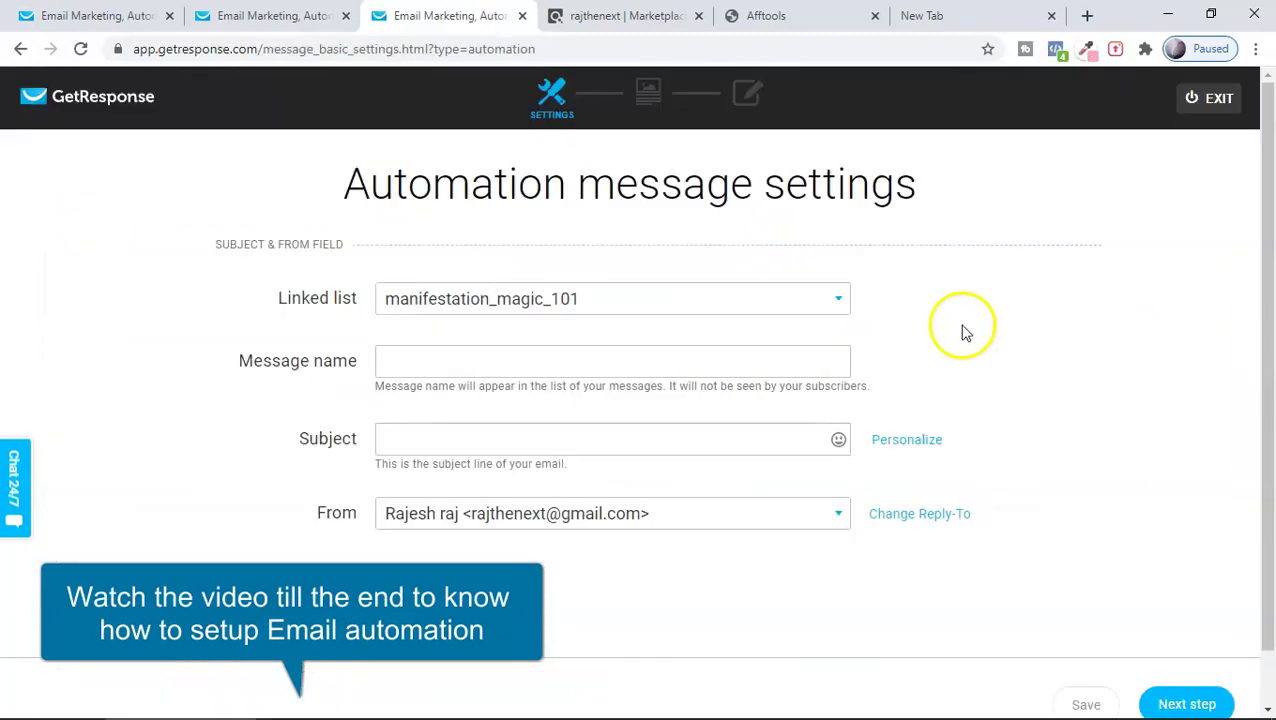
click(848, 301)
click(848, 301)
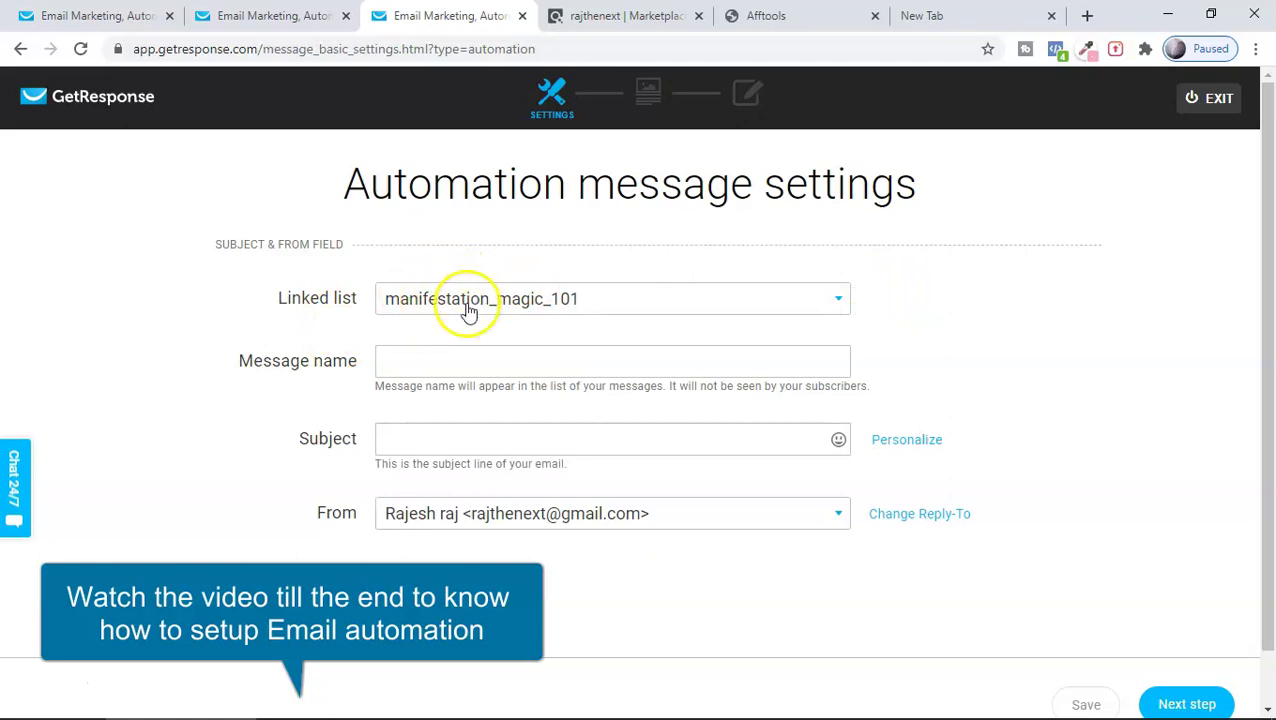
right_click(407, 362)
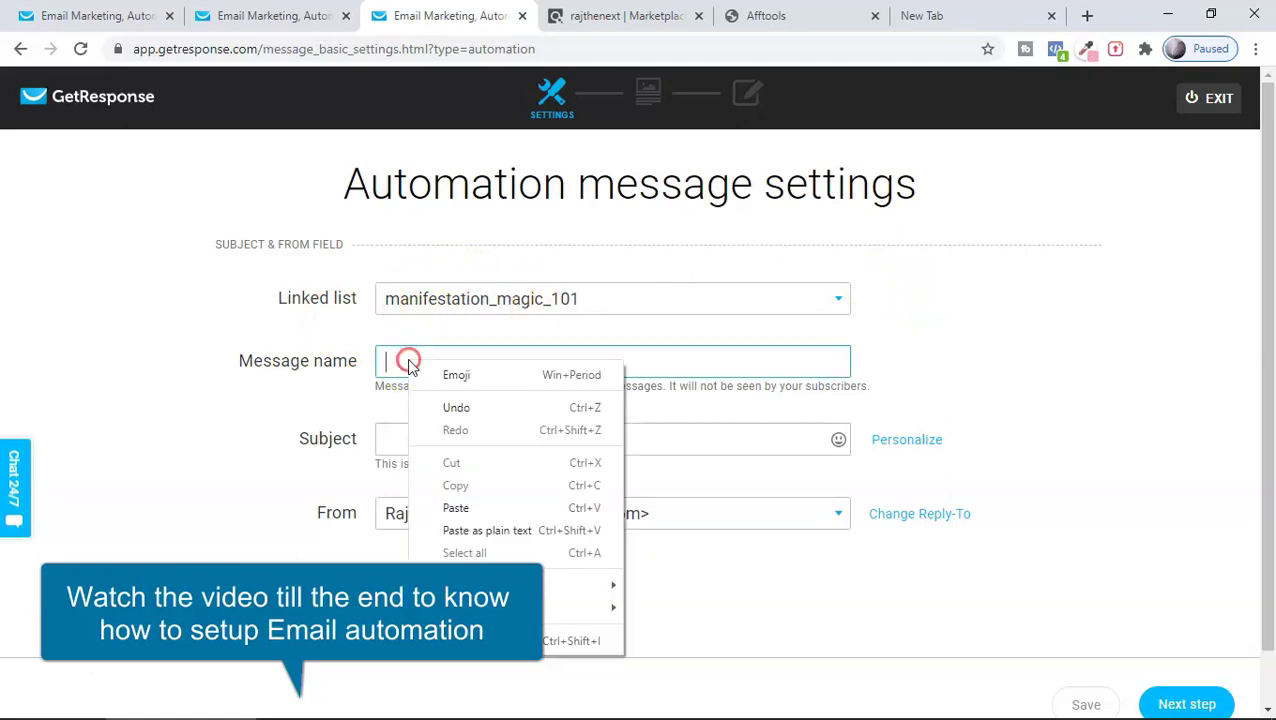
click(453, 504)
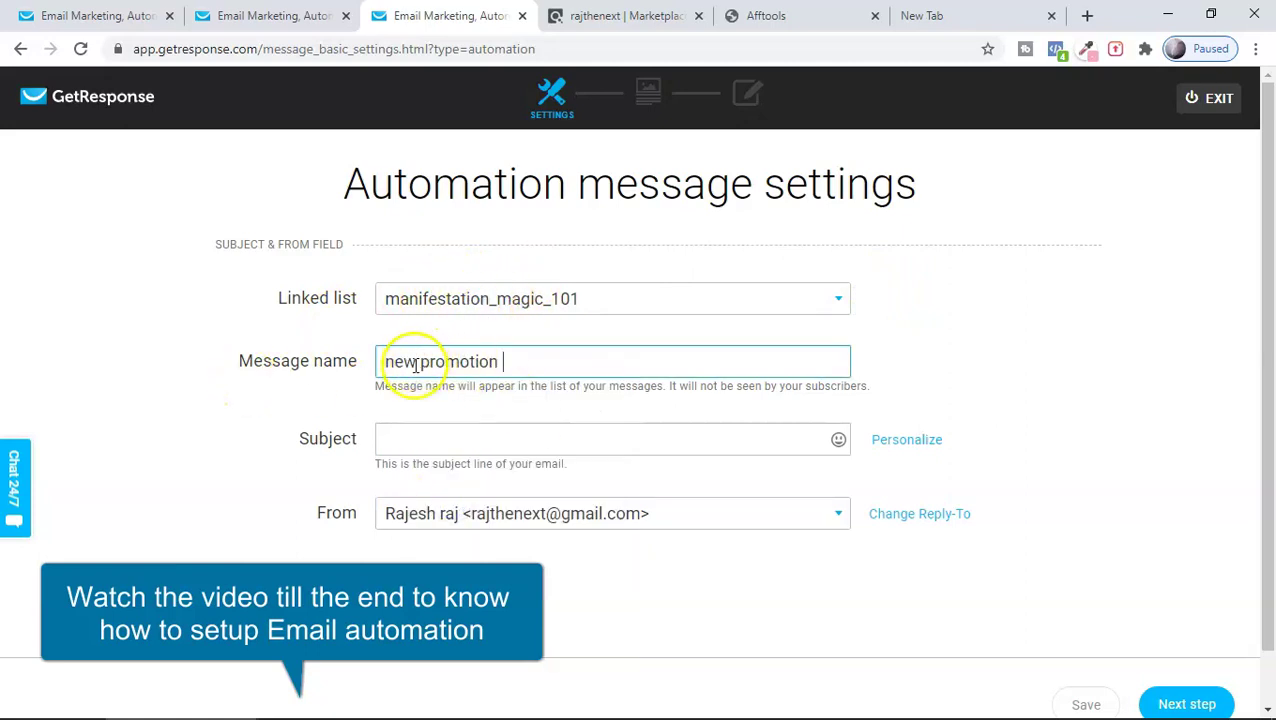
click(445, 403)
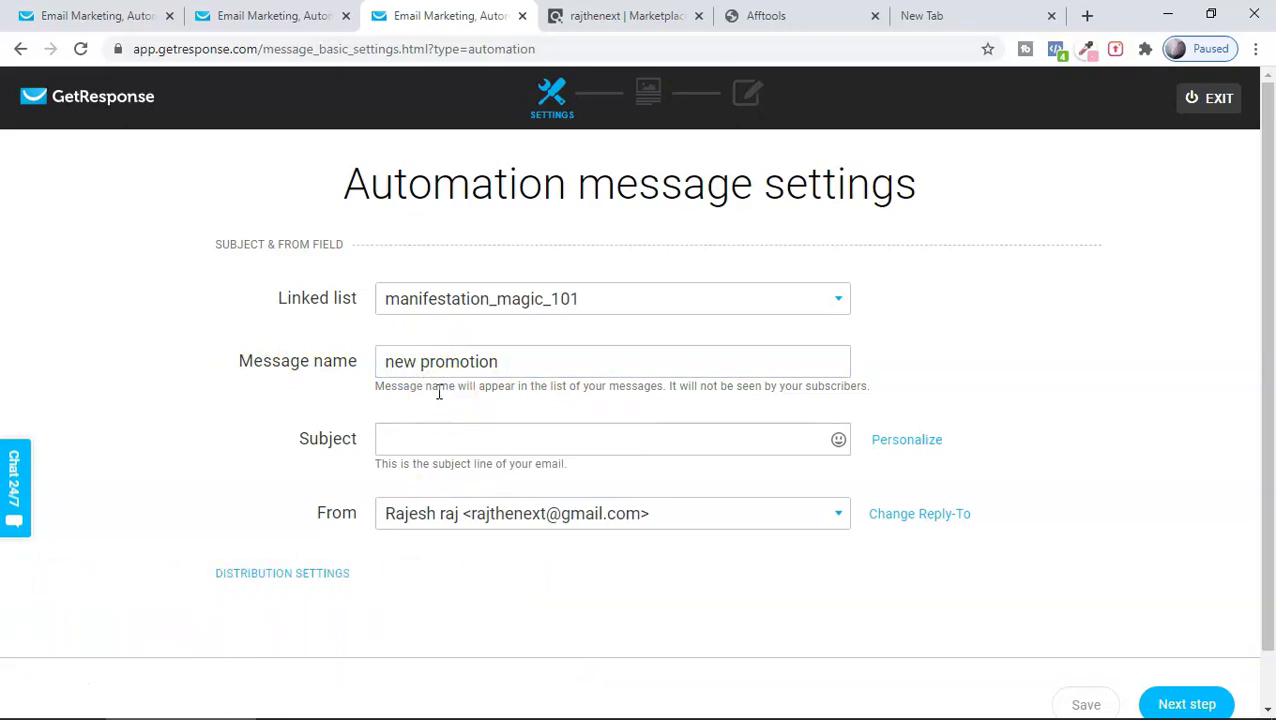
- Copy Subject 2 of Free Gift #1, "Christmas Has Come Early! (My Gift Inside)", into the automation message's subject
click(765, 15)
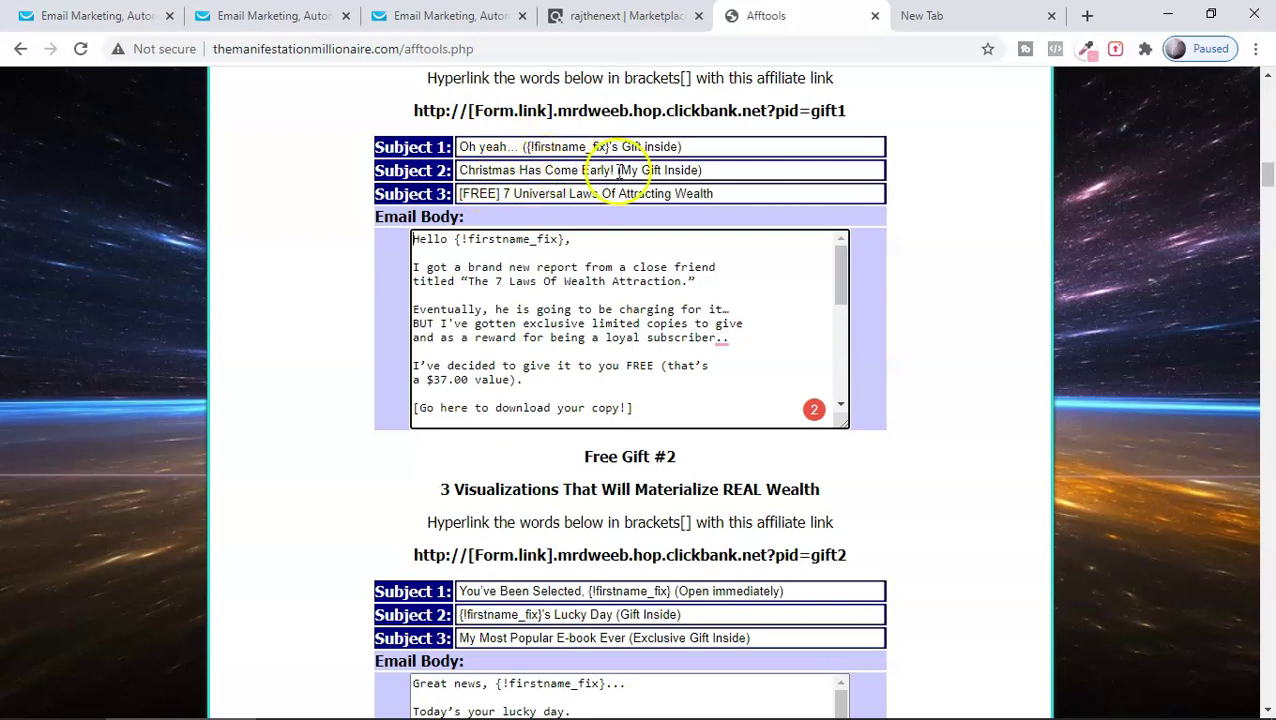
drag(715, 170, 444, 173)
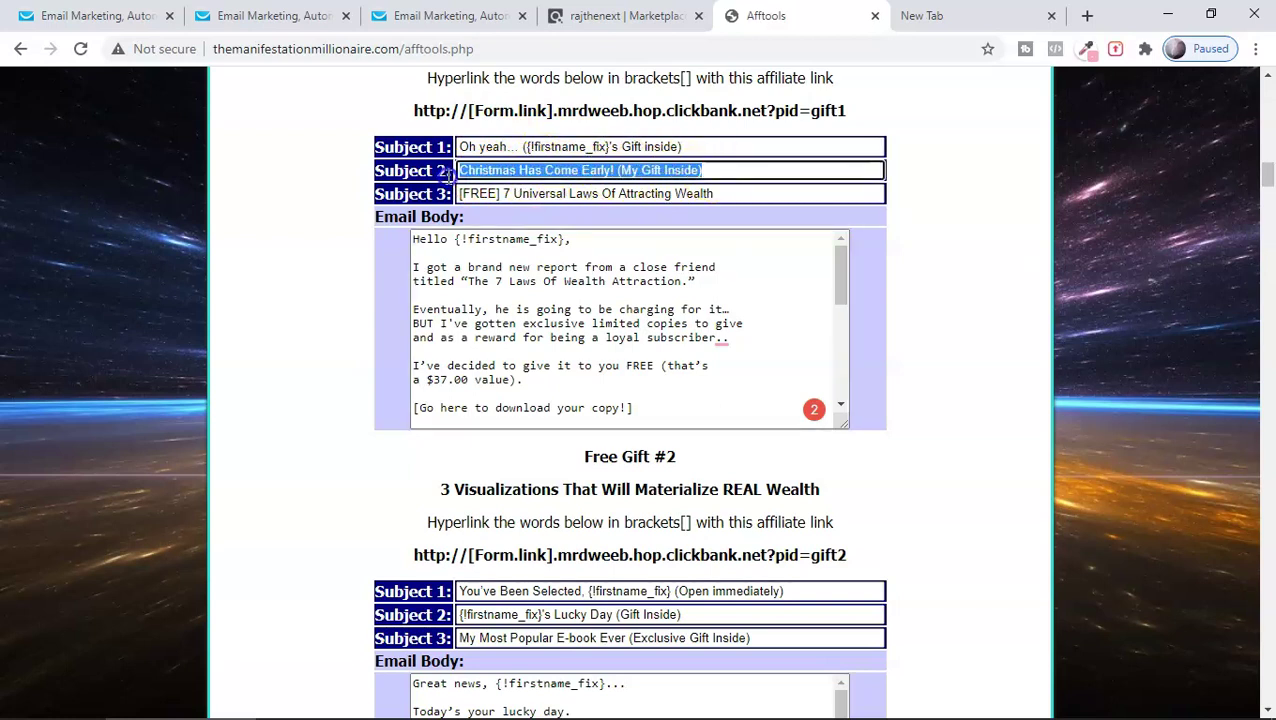
right_click(472, 171)
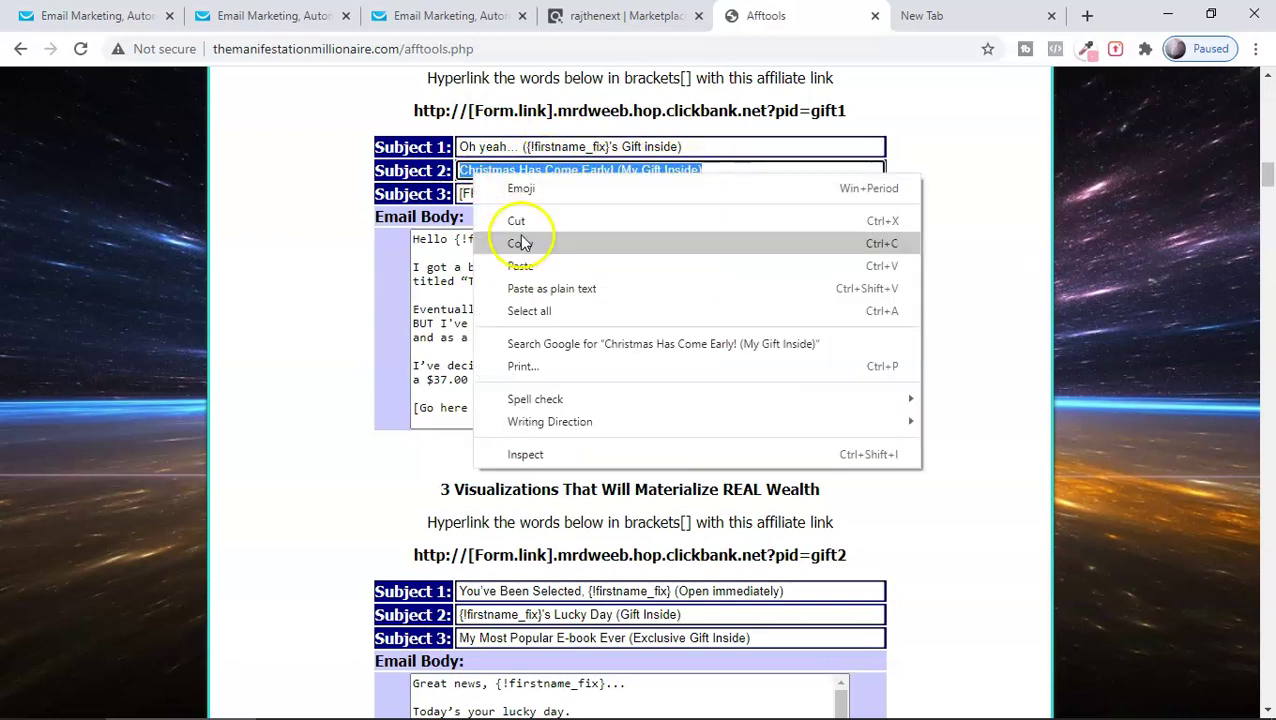
click(521, 241)
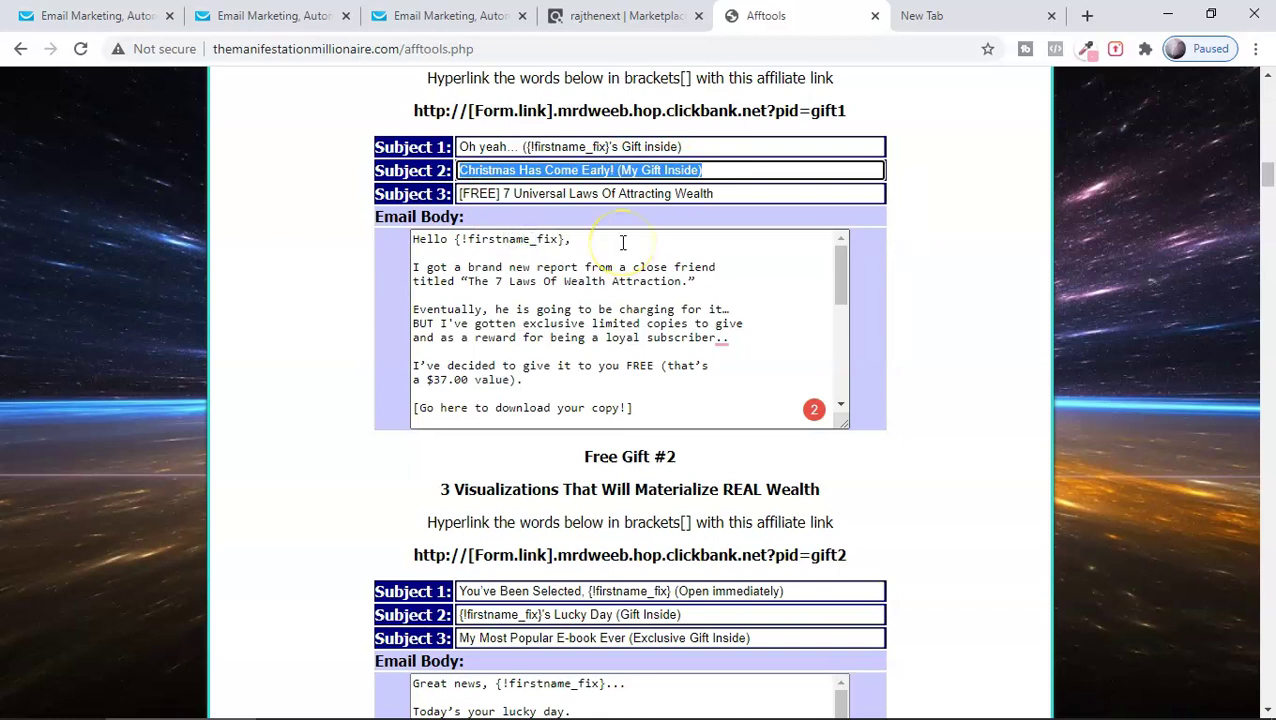
click(430, 15)
click(444, 434)
right_click(455, 438)
click(503, 284)
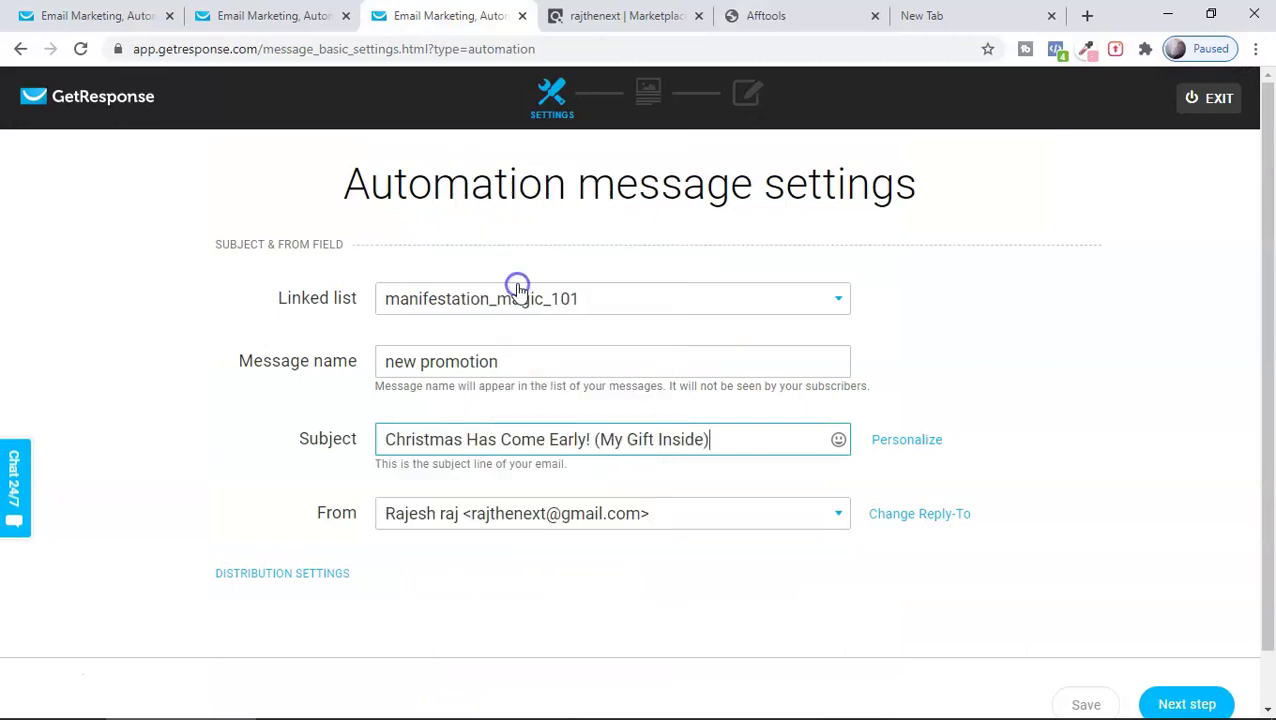
- Continue to the template selection and start the message from scratch with the Blank template
click(1176, 704)
scroll(521, 401, down, 6)
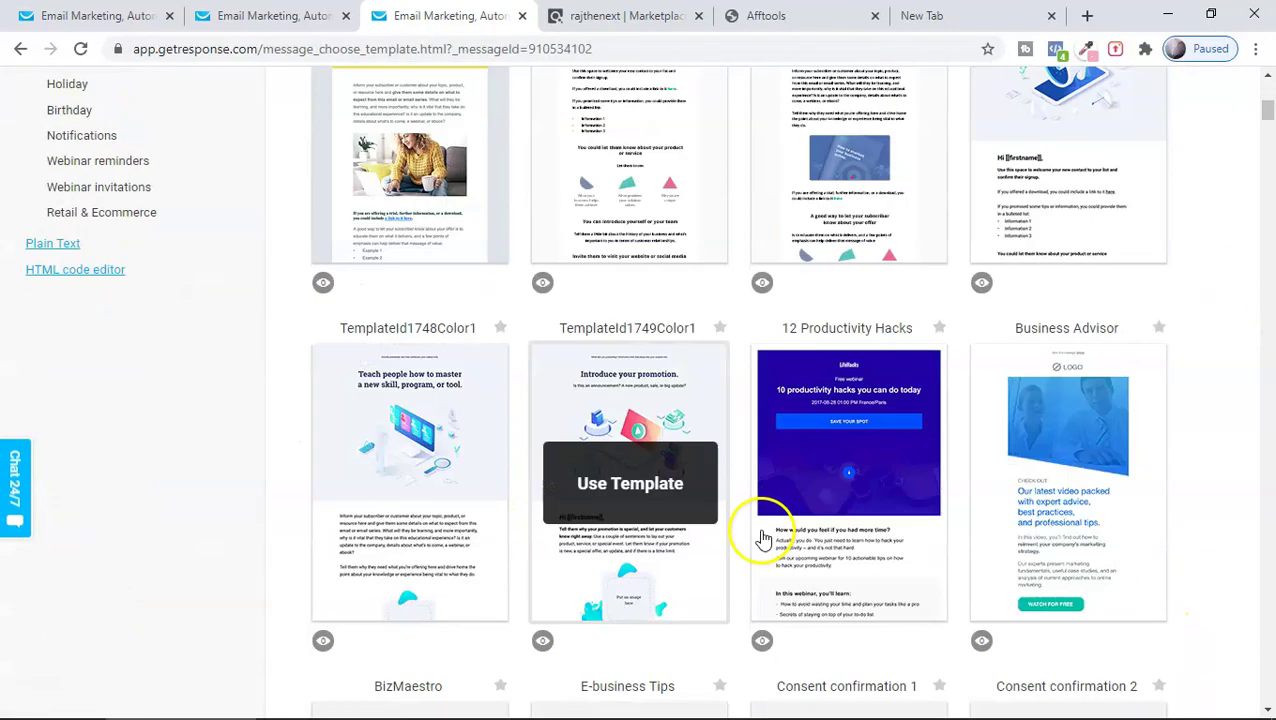
scroll(689, 390, up, 7)
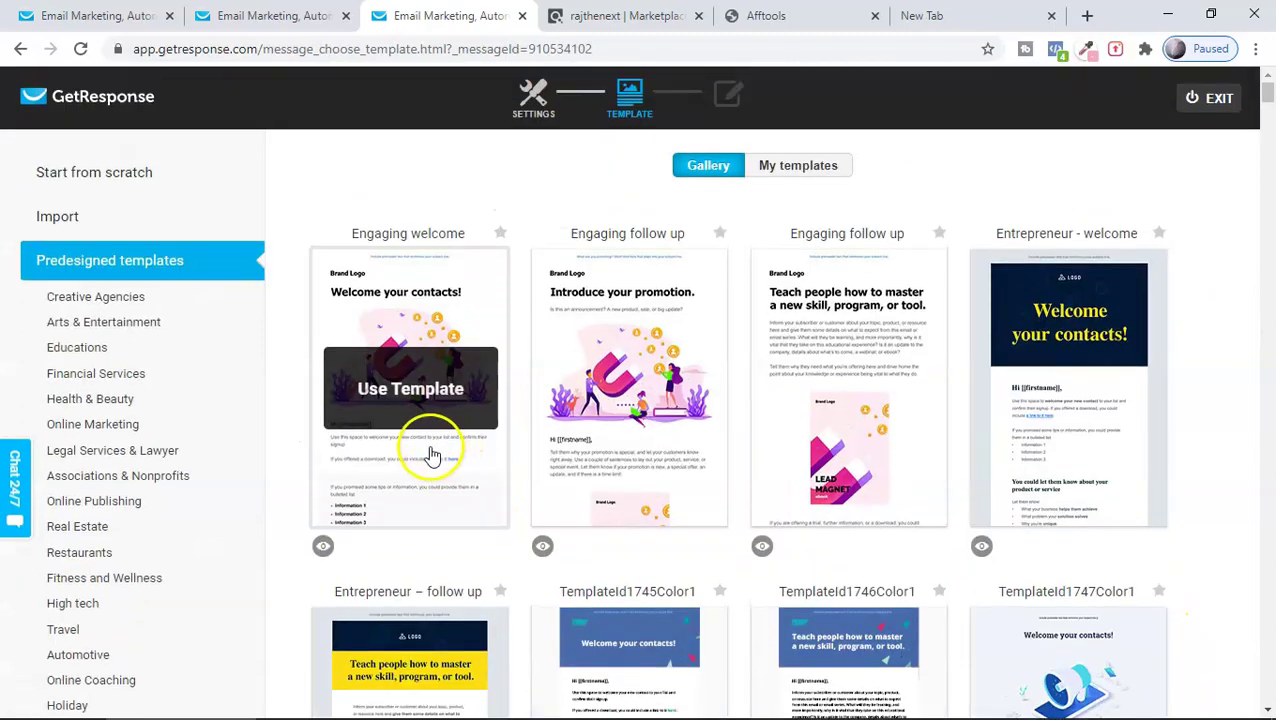
click(104, 178)
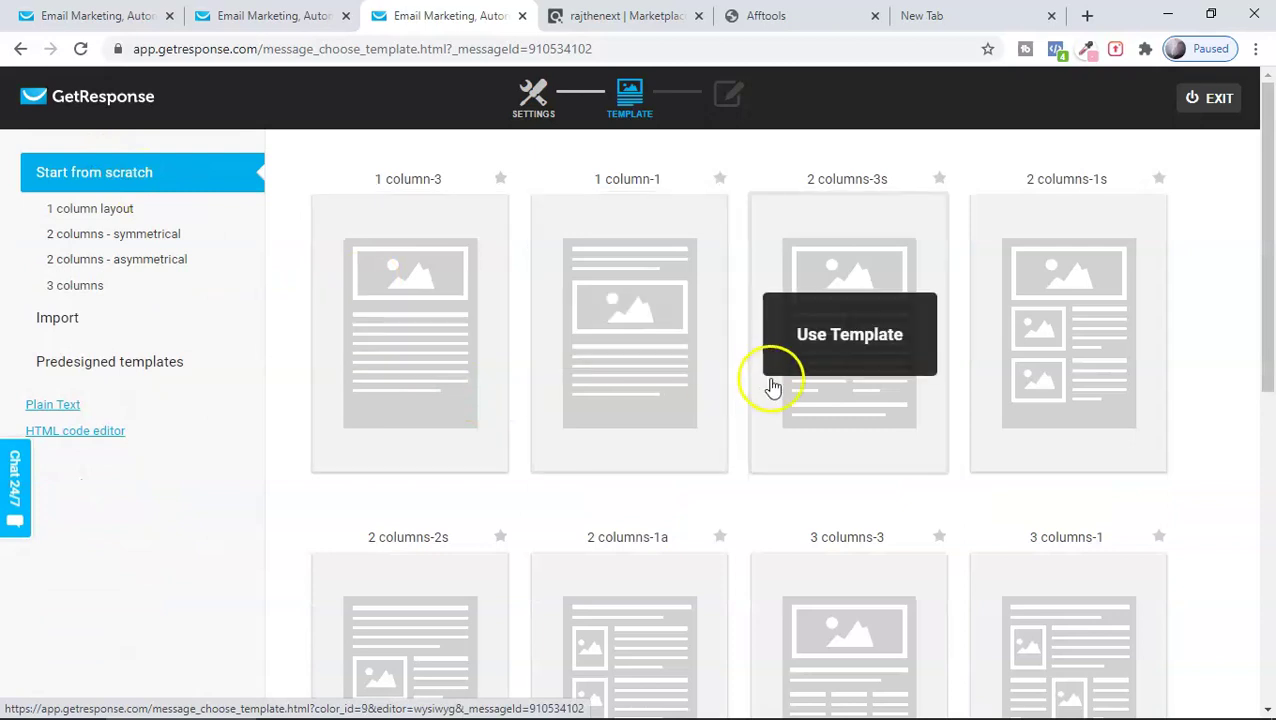
scroll(773, 387, down, 4)
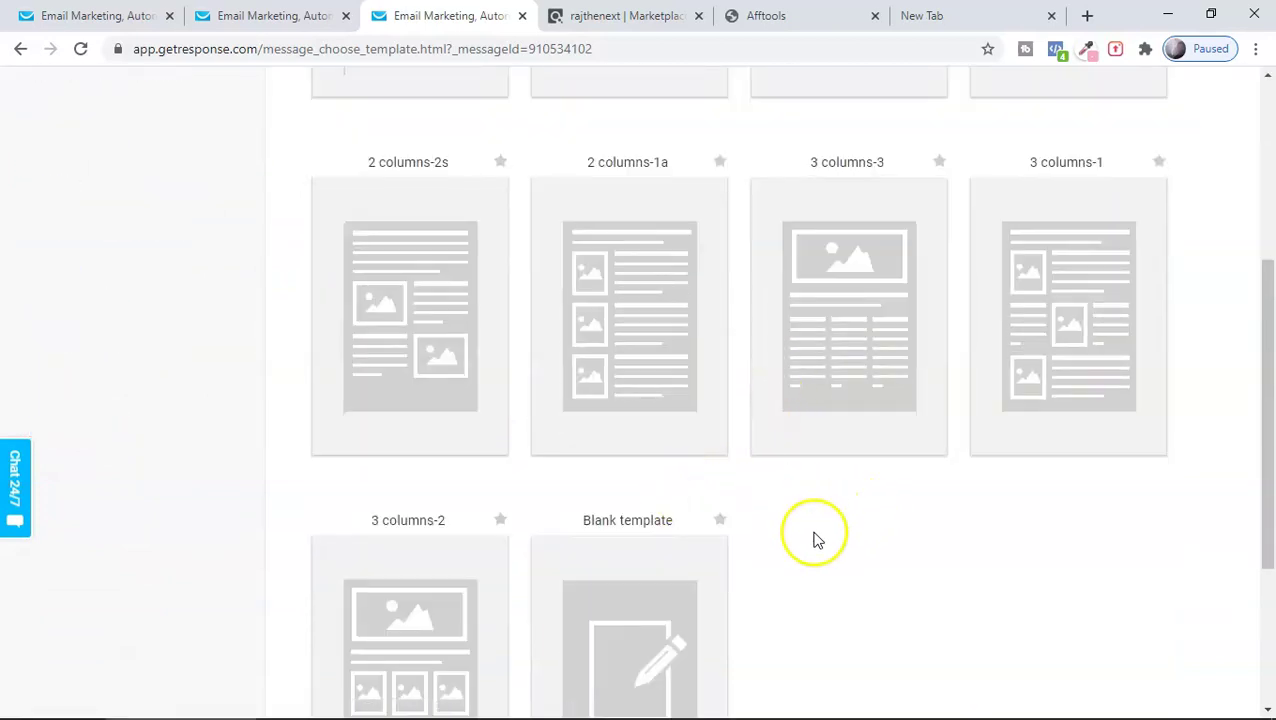
scroll(815, 540, down, 3)
click(644, 405)
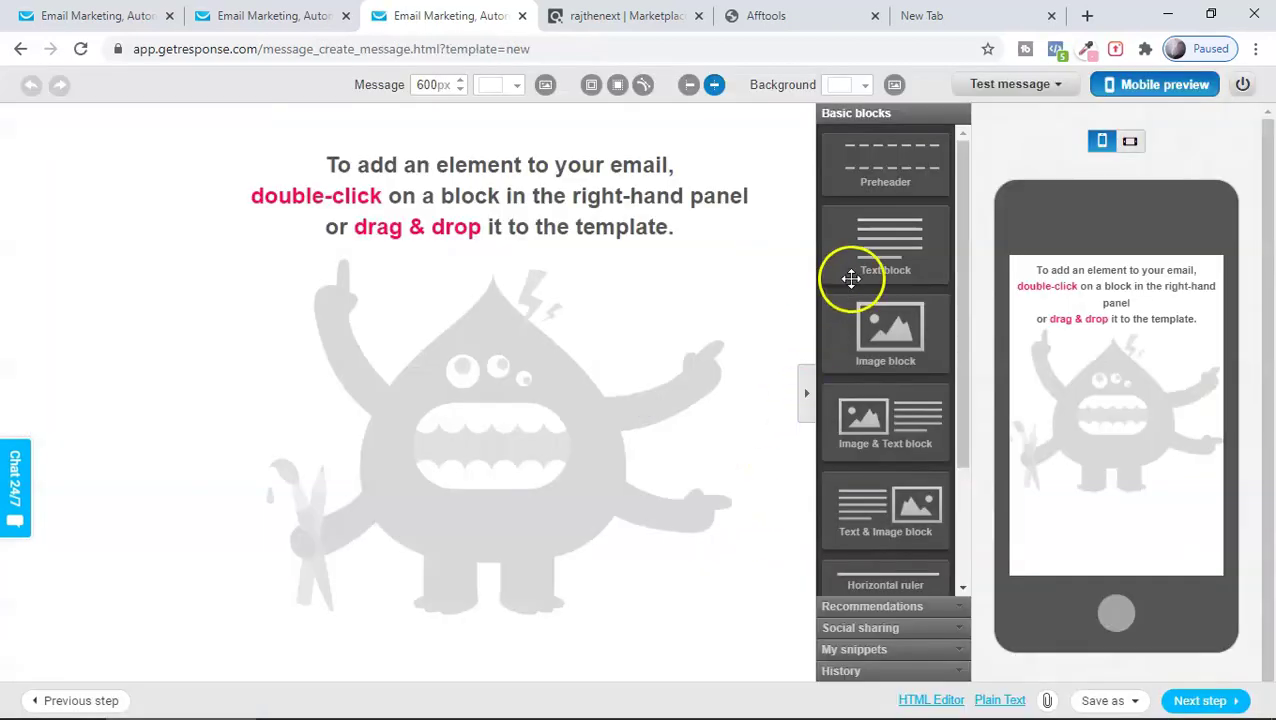
- Add a text block to the blank email and delete all of its placeholder text
drag(866, 250, 484, 176)
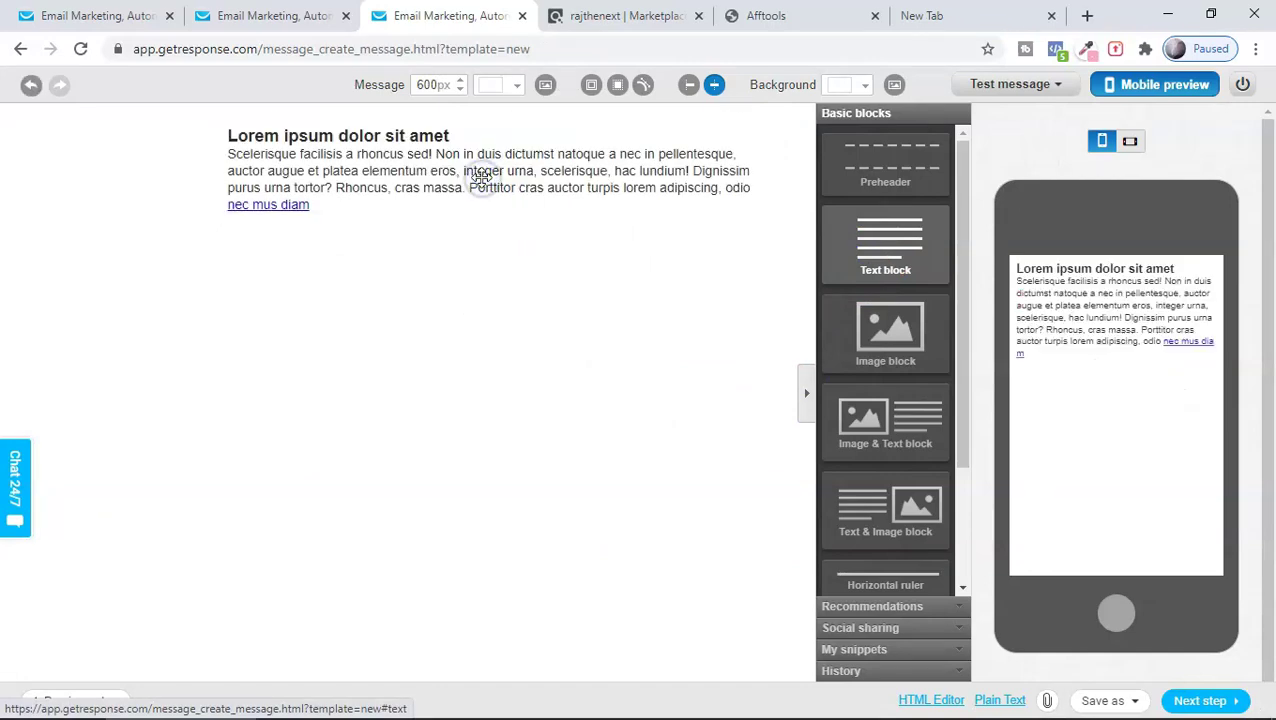
click(379, 199)
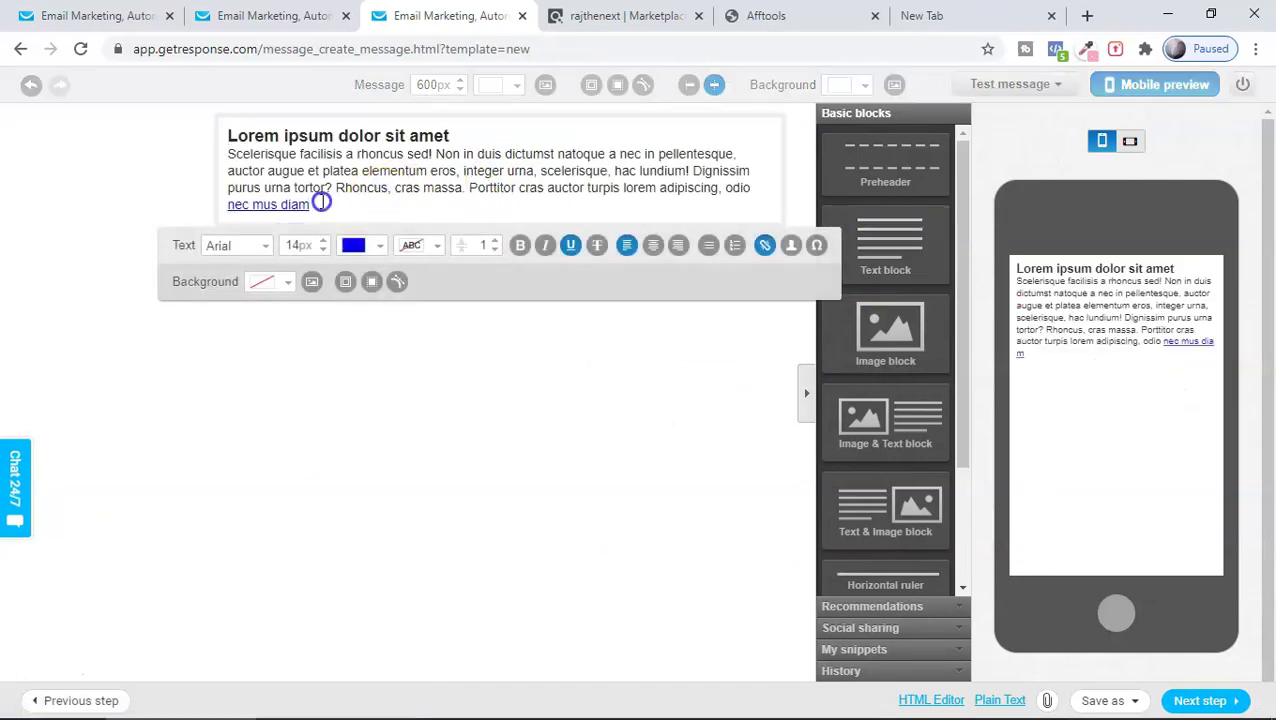
drag(315, 207, 232, 135)
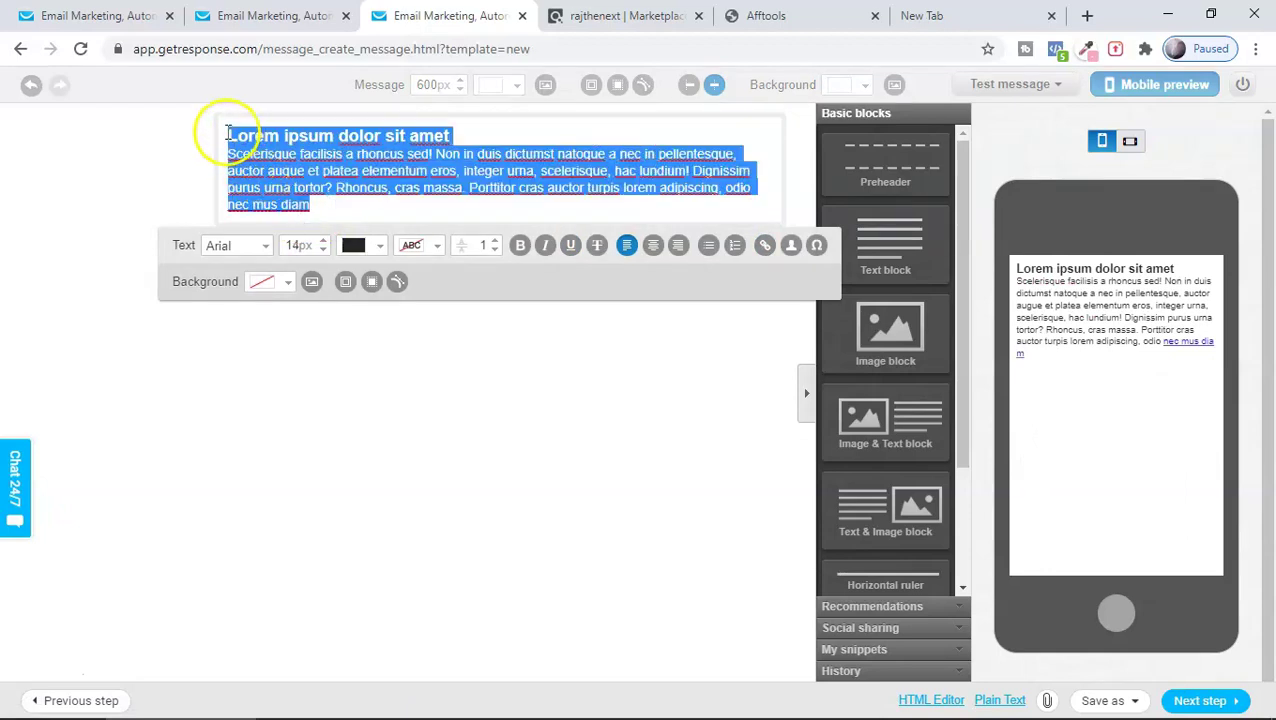
key(Delete)
- Paste the Free Gift #1 email body from the affiliate tools page into the empty text block and review it
click(766, 15)
click(450, 15)
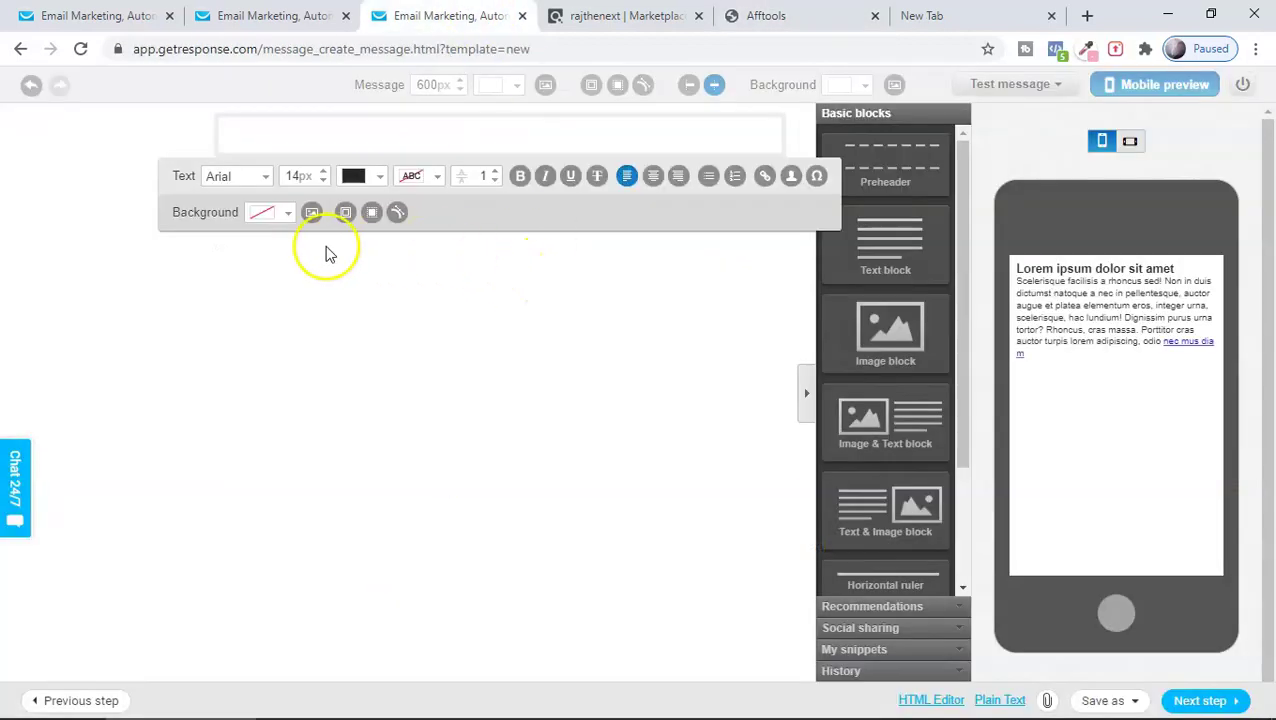
right_click(277, 137)
click(190, 403)
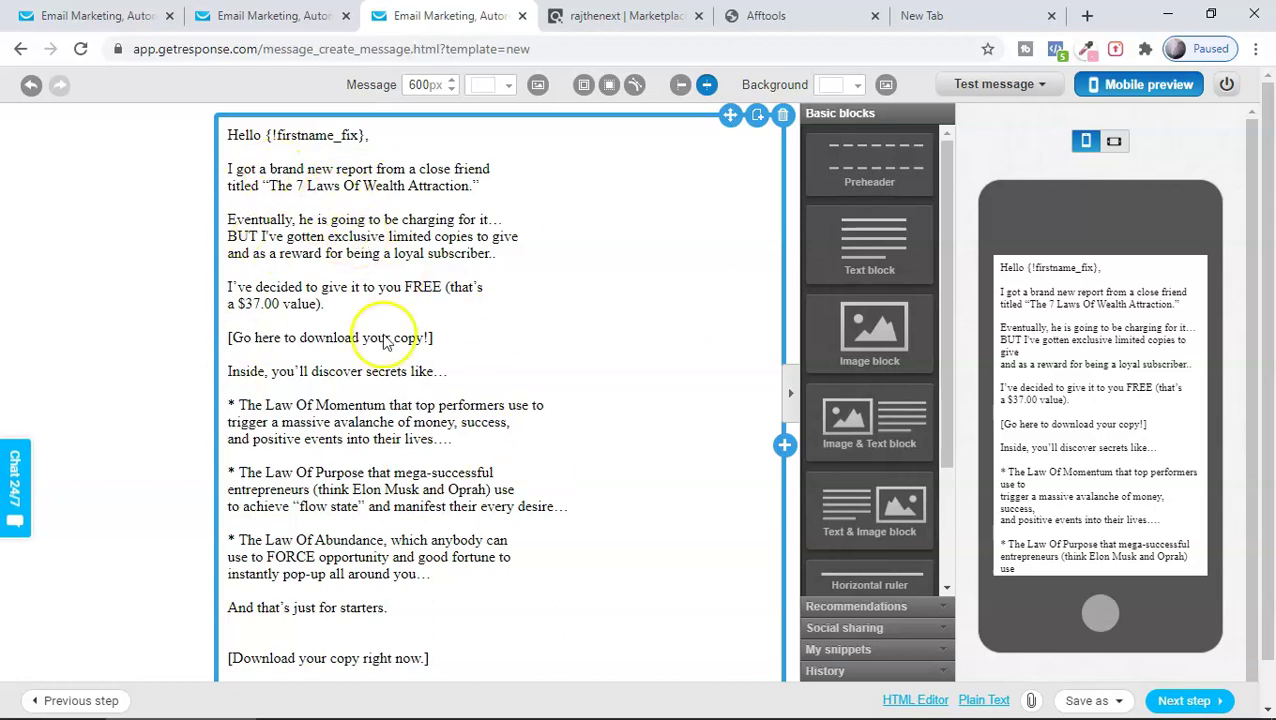
scroll(441, 490, down, 2)
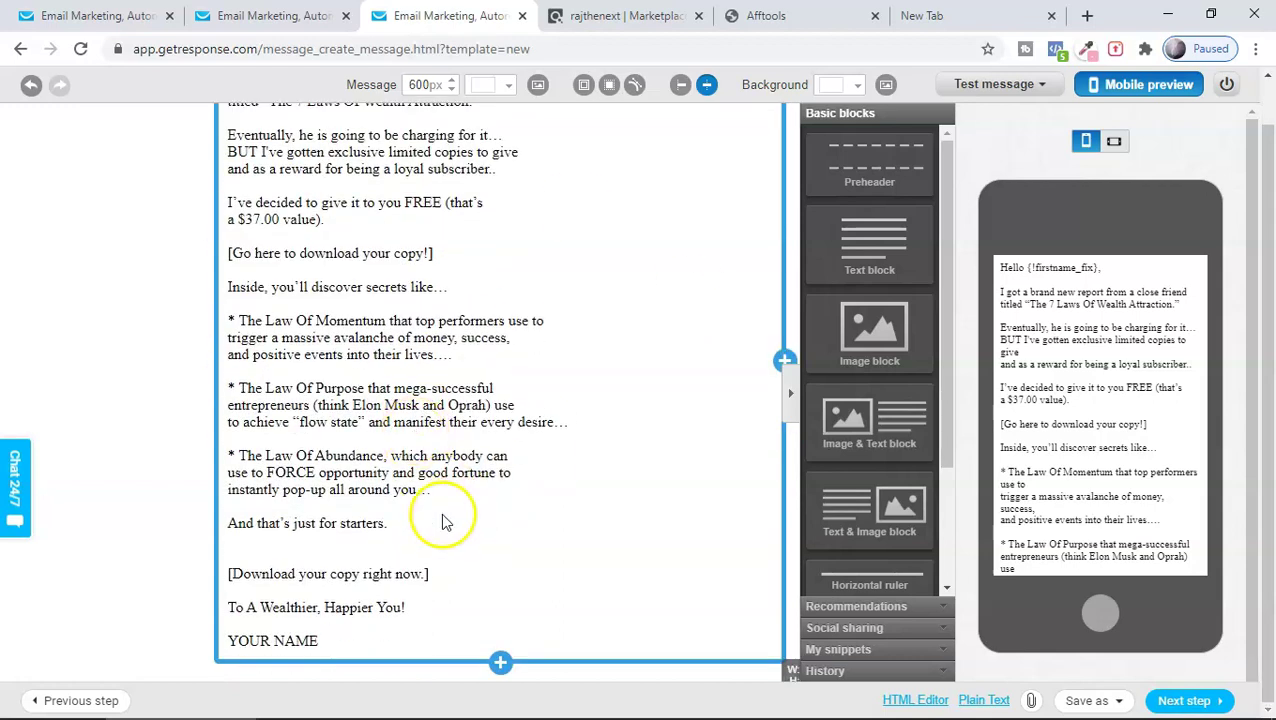
scroll(445, 517, up, 2)
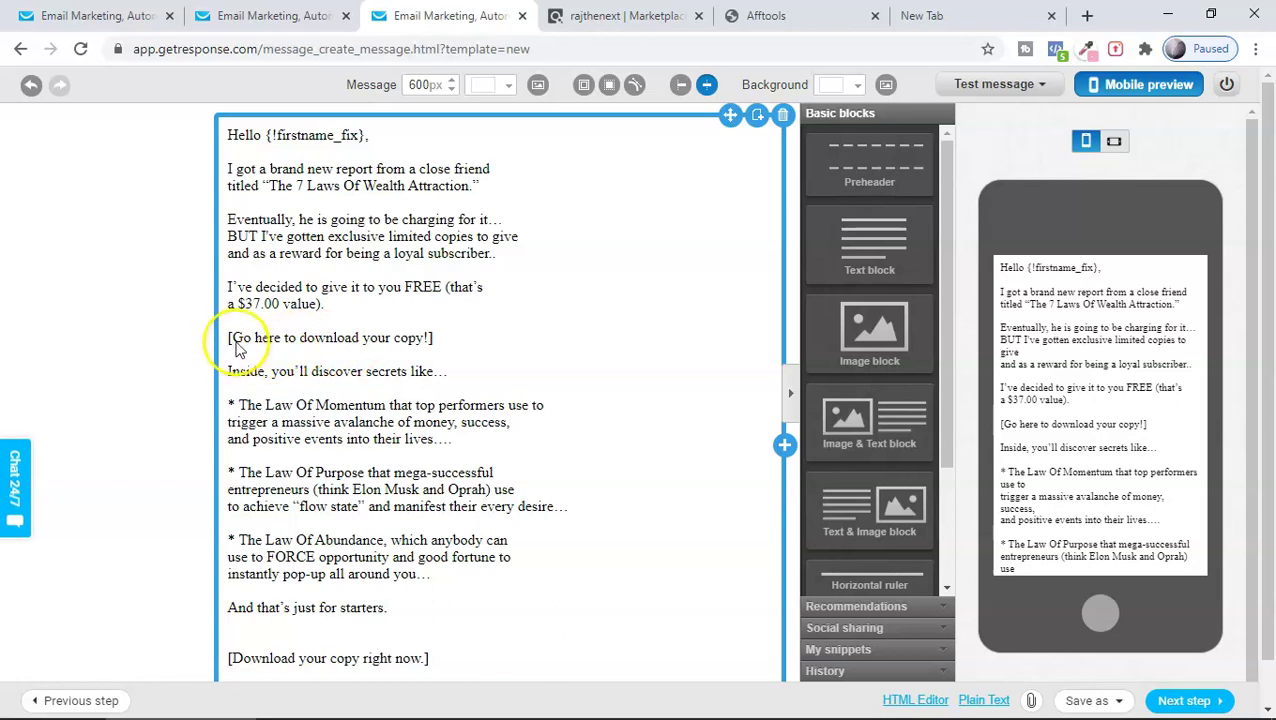
- Generate the affiliate hoplink for The Manifestation Millionaire offer in the ClickBank marketplace
click(445, 341)
click(643, 14)
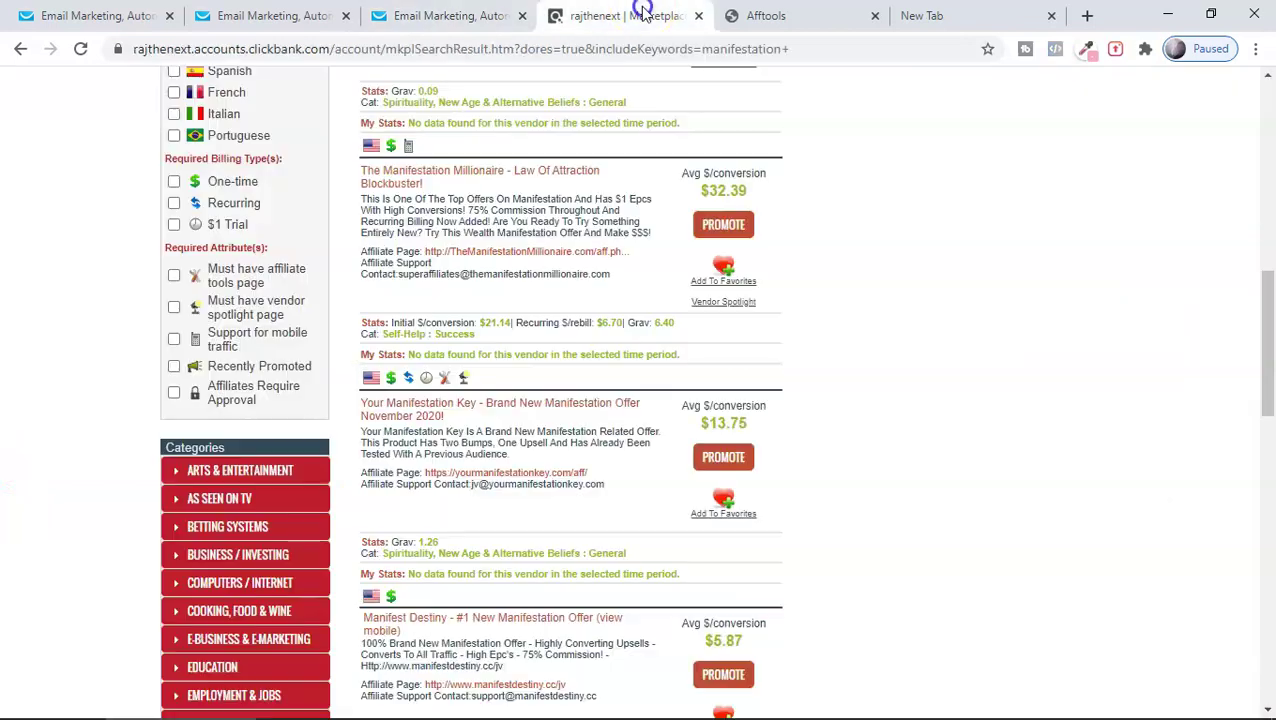
click(723, 224)
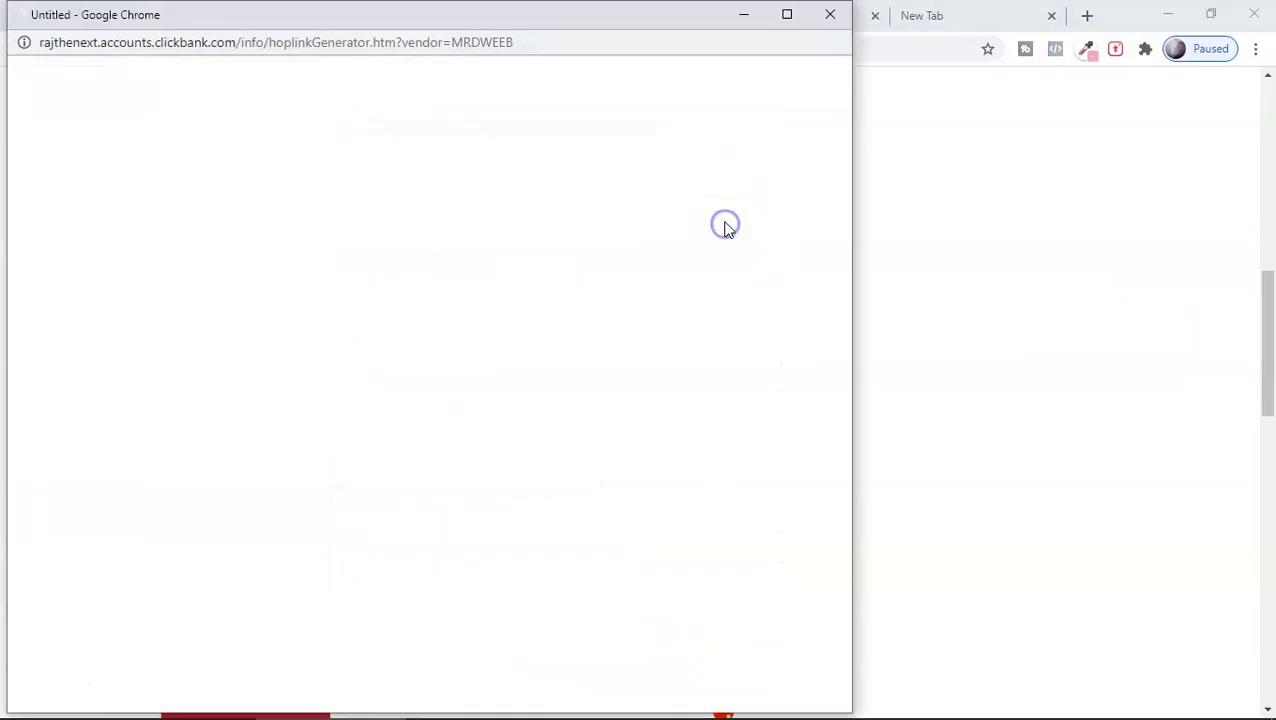
click(410, 270)
- Hyperlink the line "[Go here to download your copy!]" in the GetResponse email with the copied link and proceed to the next step
click(450, 15)
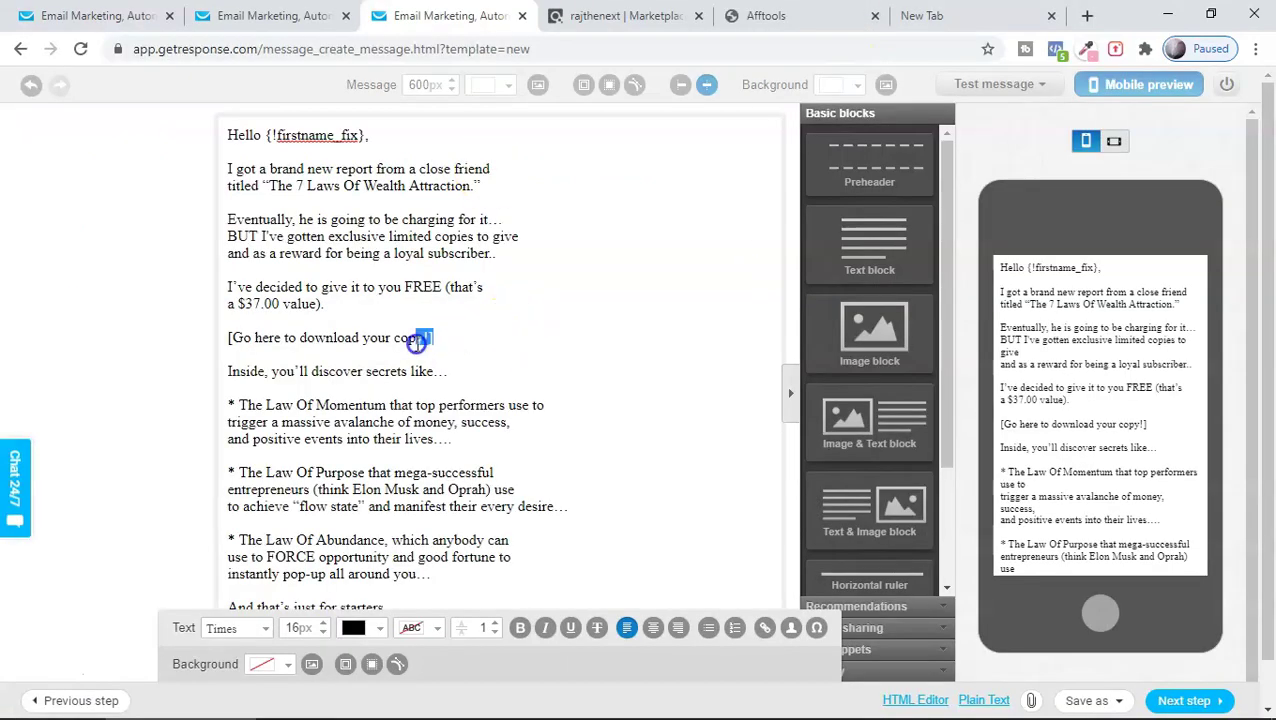
drag(434, 338, 264, 322)
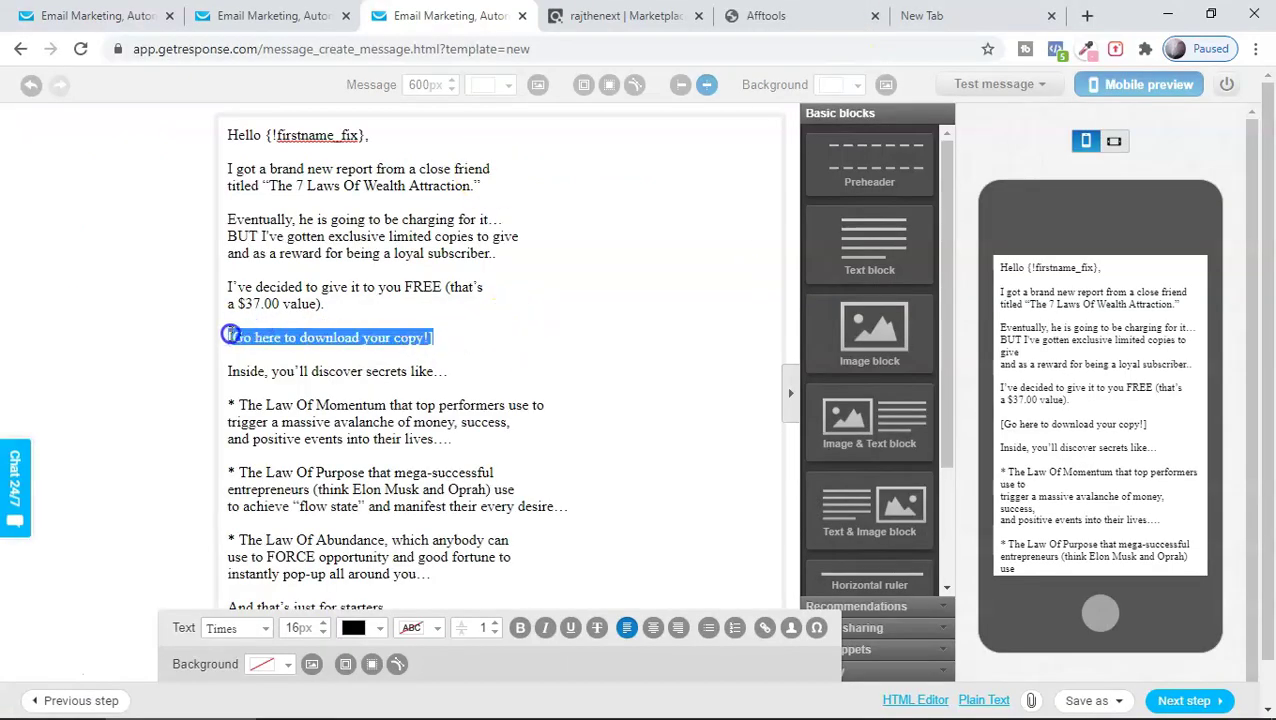
click(766, 628)
right_click(555, 362)
click(533, 521)
key(Return)
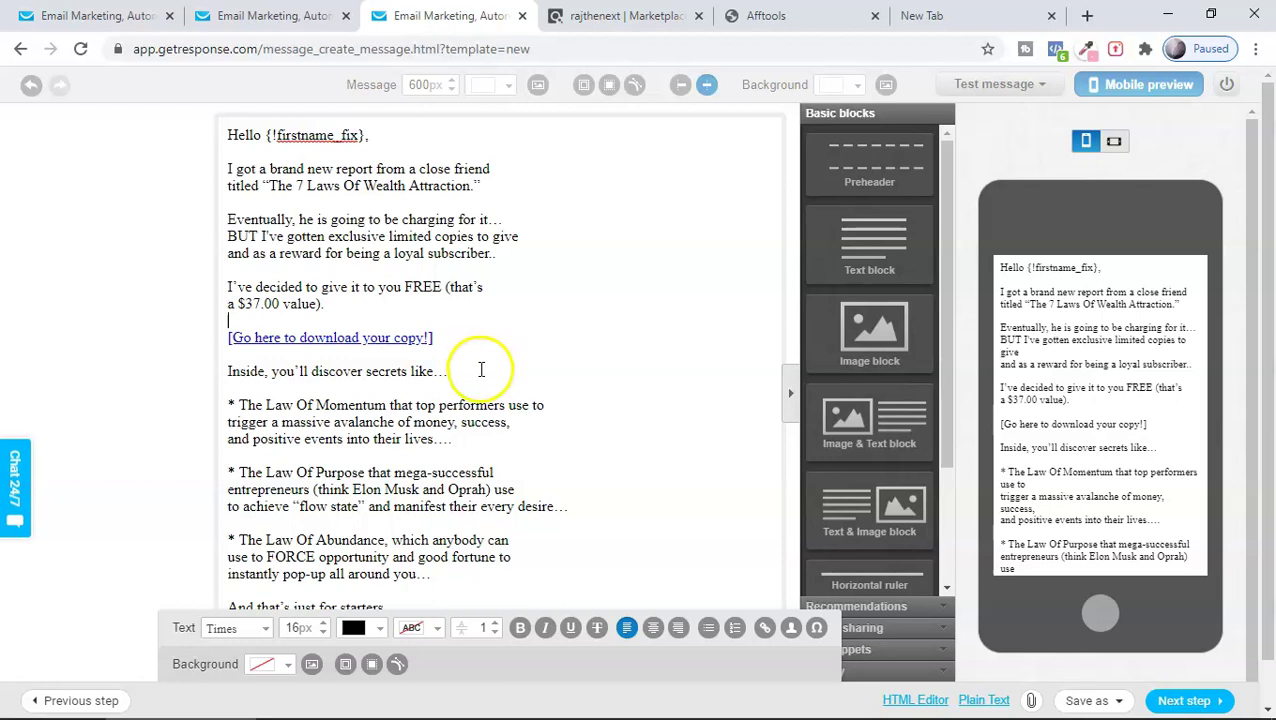
click(1190, 702)
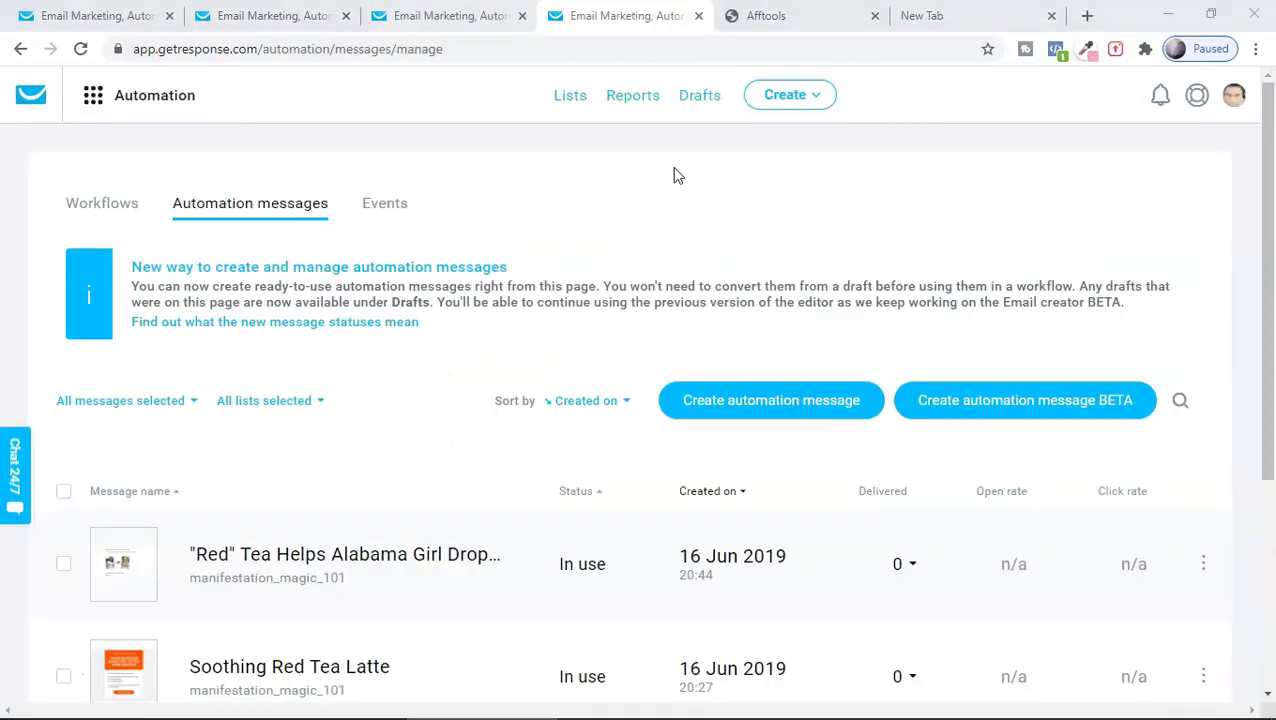
- Check the new promotion message in the drafts and return to the automation workflows list
click(700, 98)
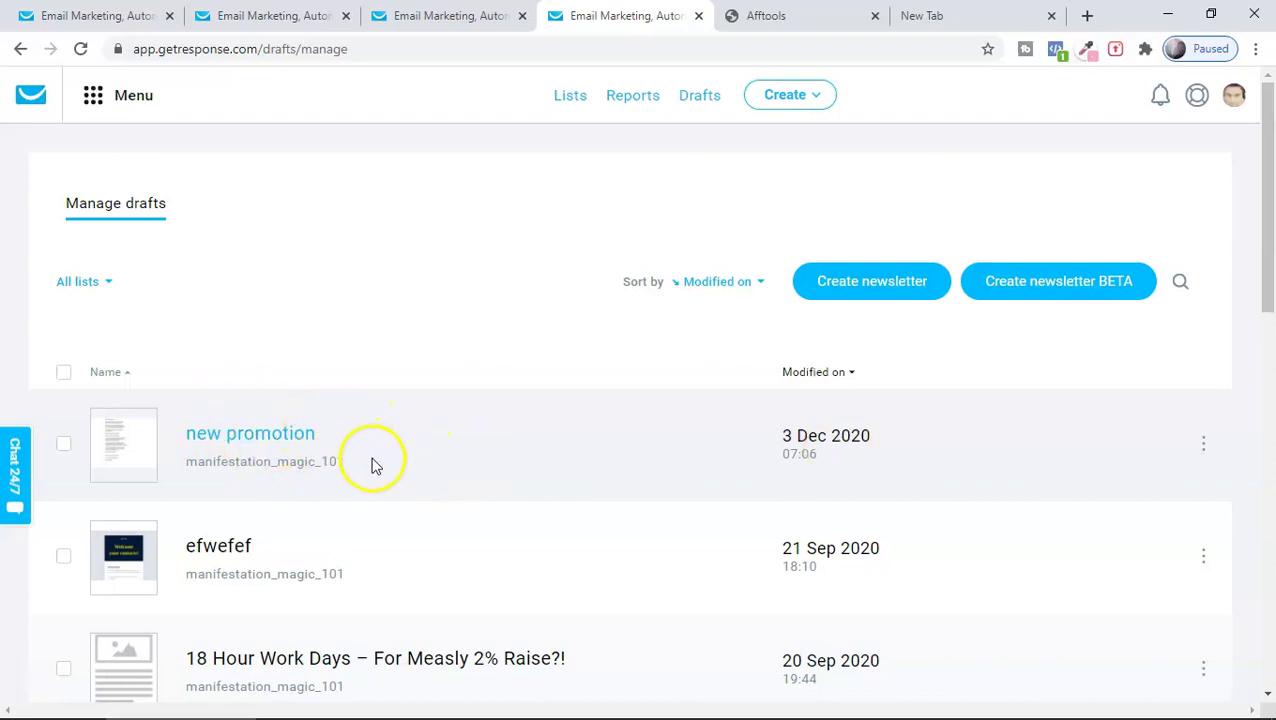
click(424, 17)
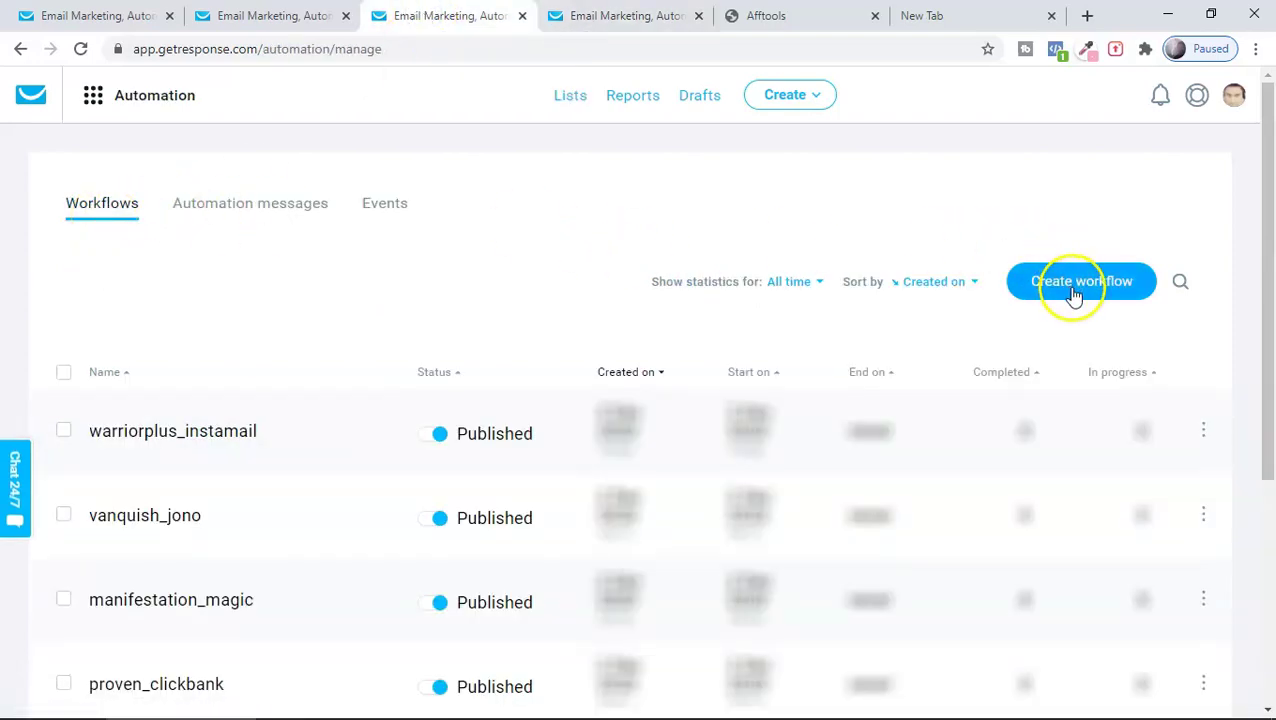
- Create a new automation workflow built from scratch after browsing the available workflow templates
click(1074, 292)
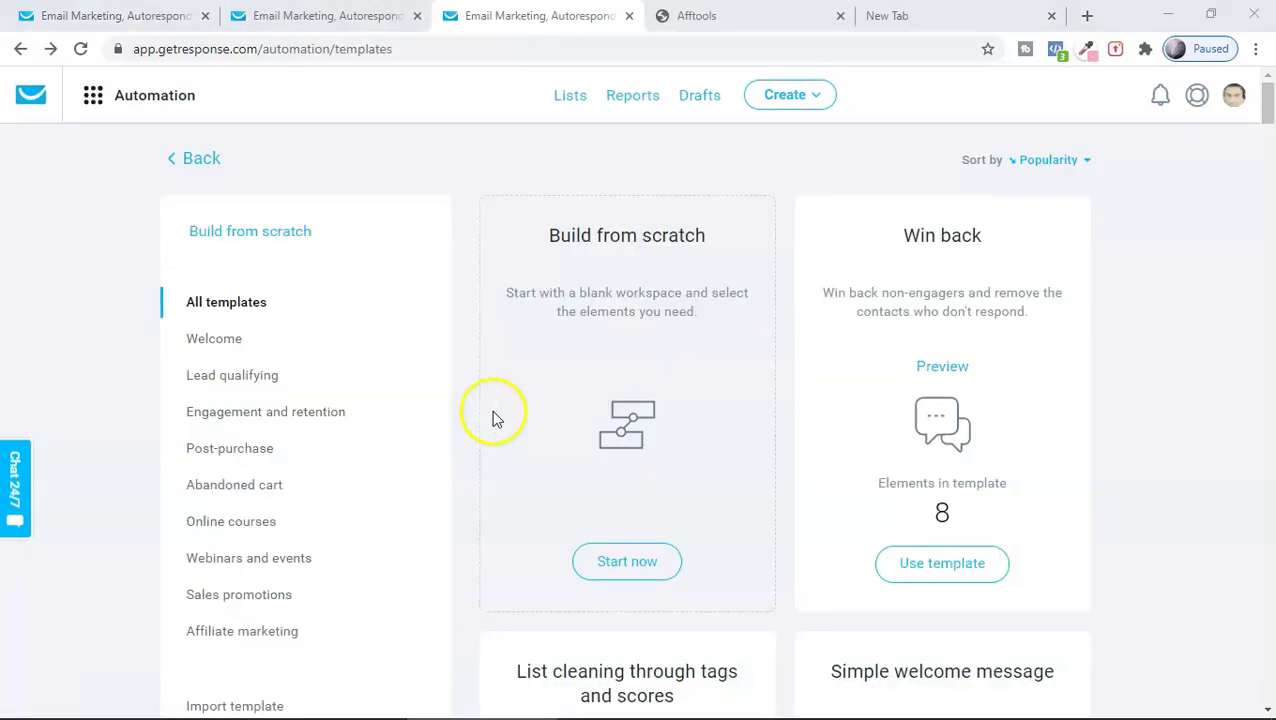
scroll(1125, 427, down, 10)
scroll(1100, 435, down, 5)
scroll(680, 500, up, 14)
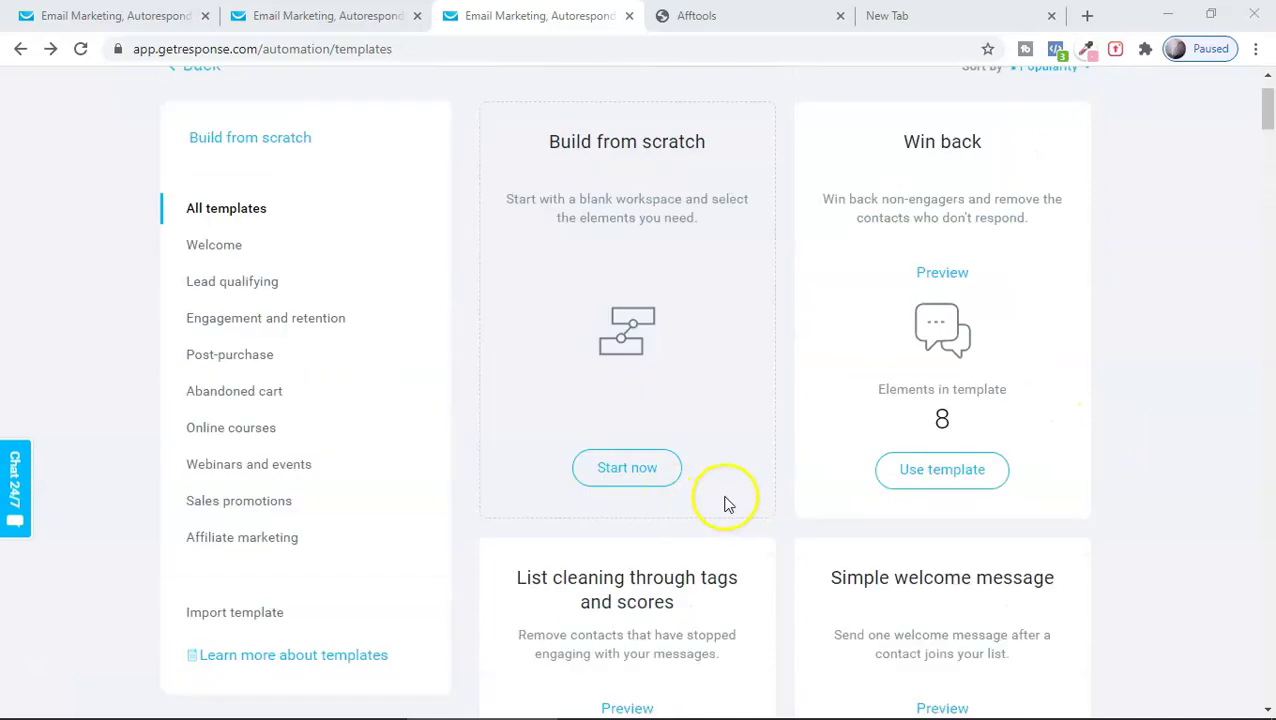
scroll(727, 503, up, 1)
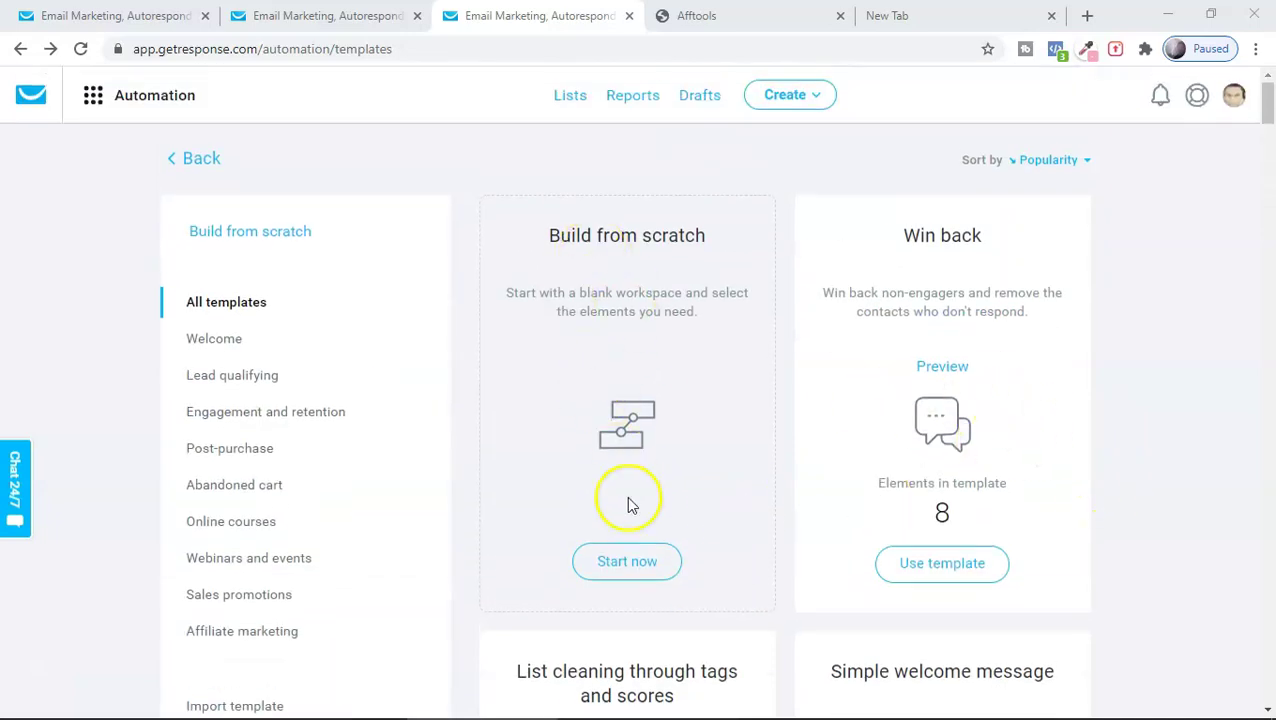
click(635, 572)
- Name the workflow clickbank_101 and start the process with the Subscribes condition
drag(618, 177, 368, 178)
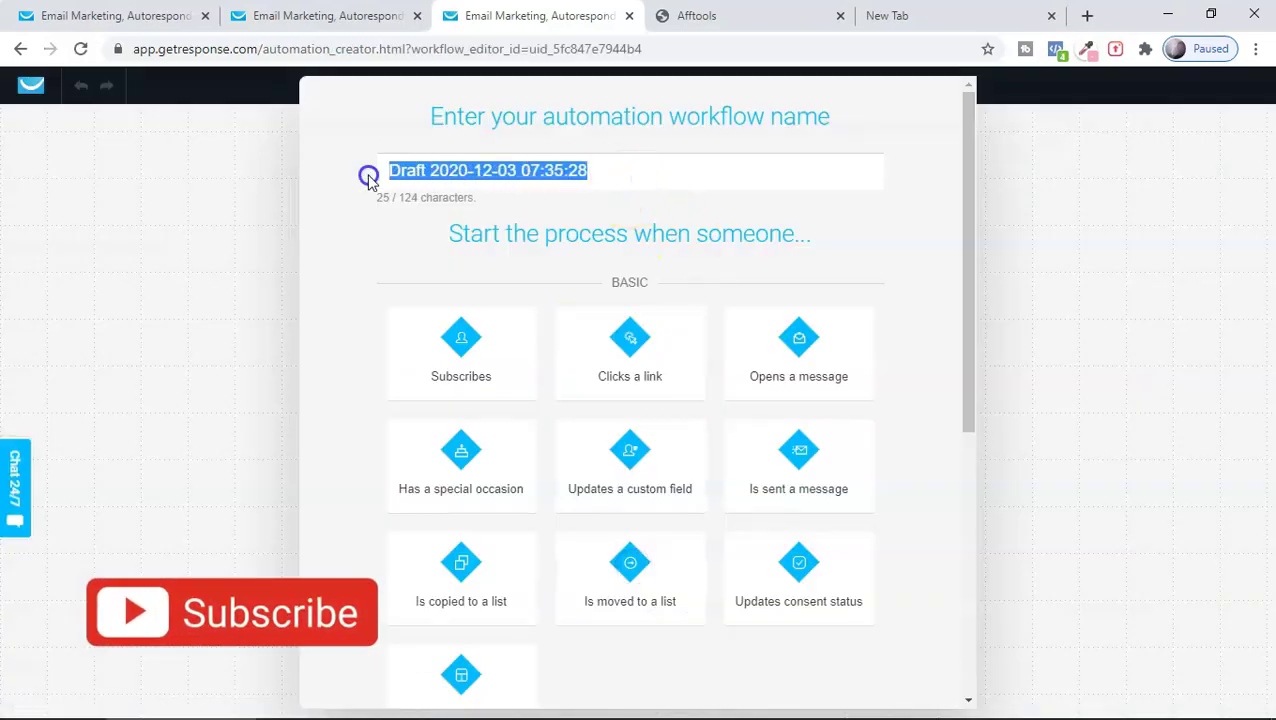
text(clickbank_101)
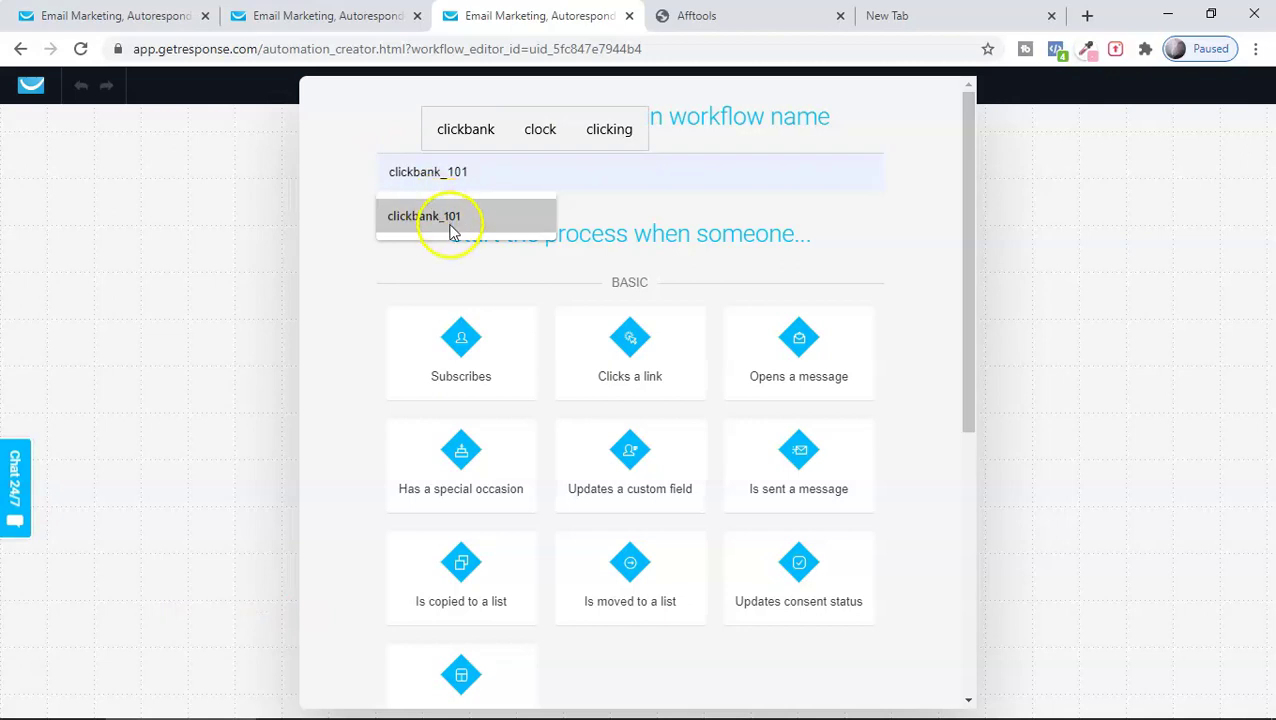
click(445, 218)
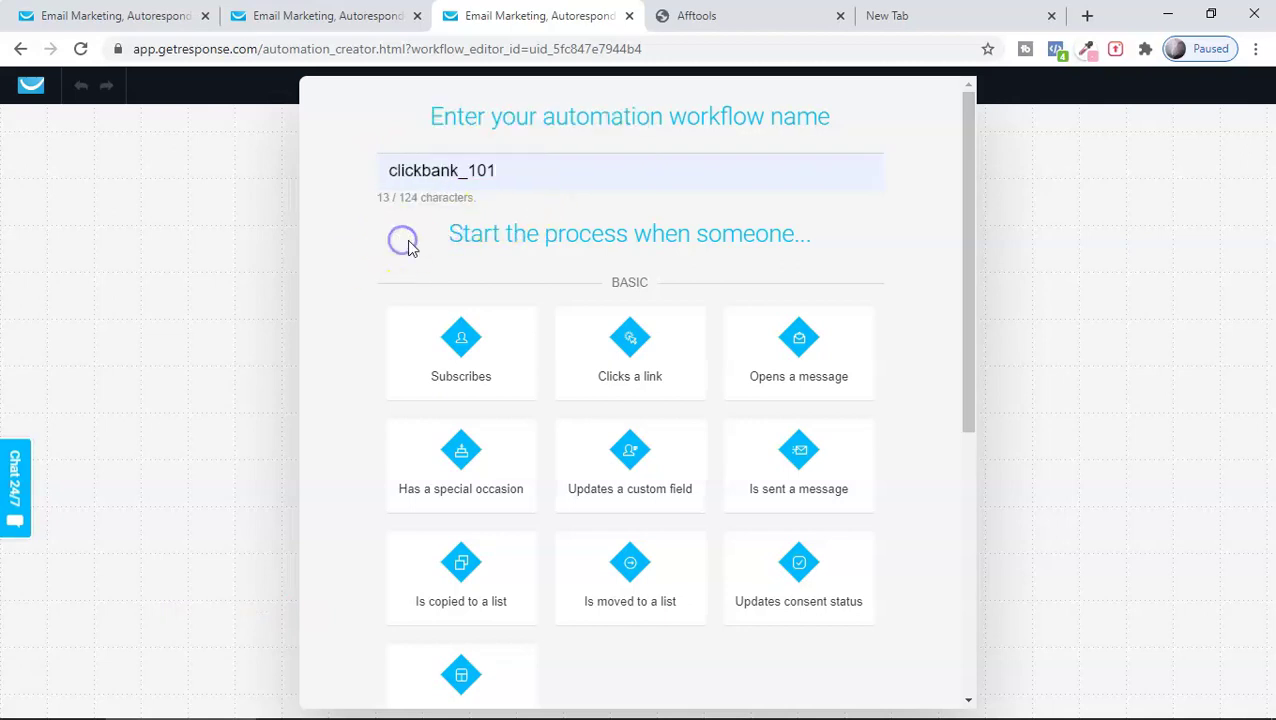
click(487, 358)
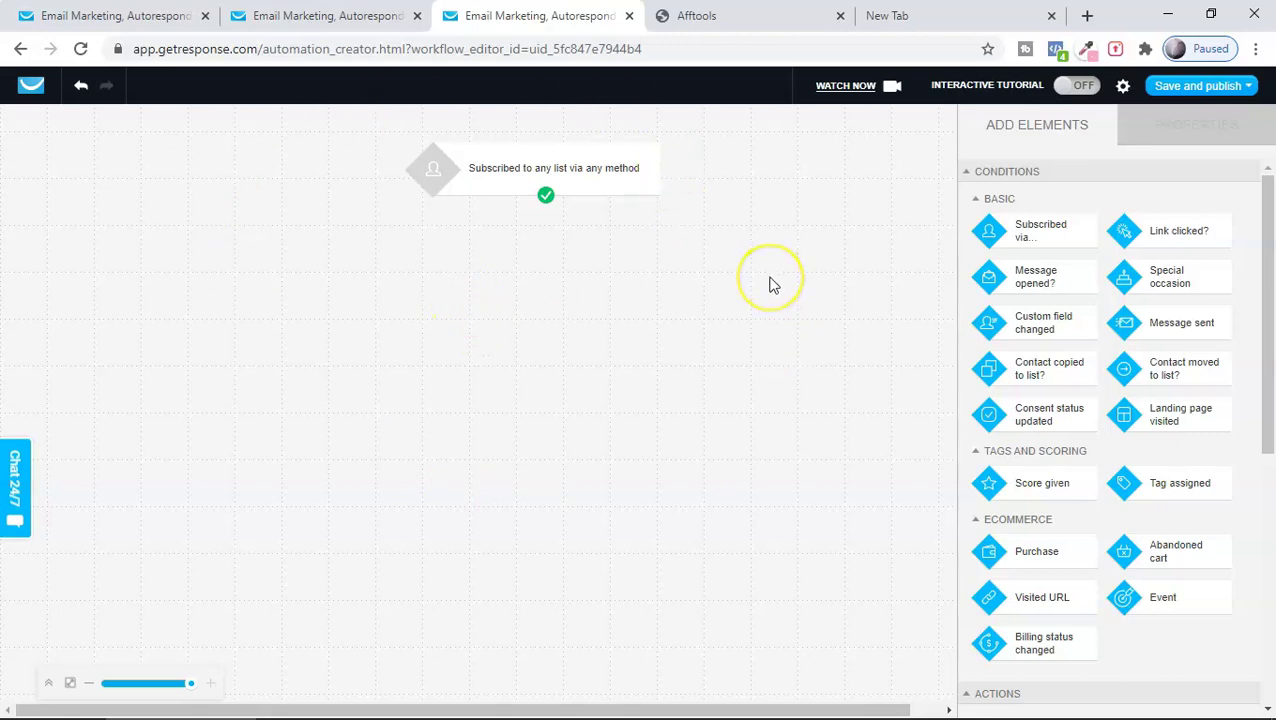
- Add a Send message action beneath the subscription condition and check the email swipes on the Afftools page
click(1040, 132)
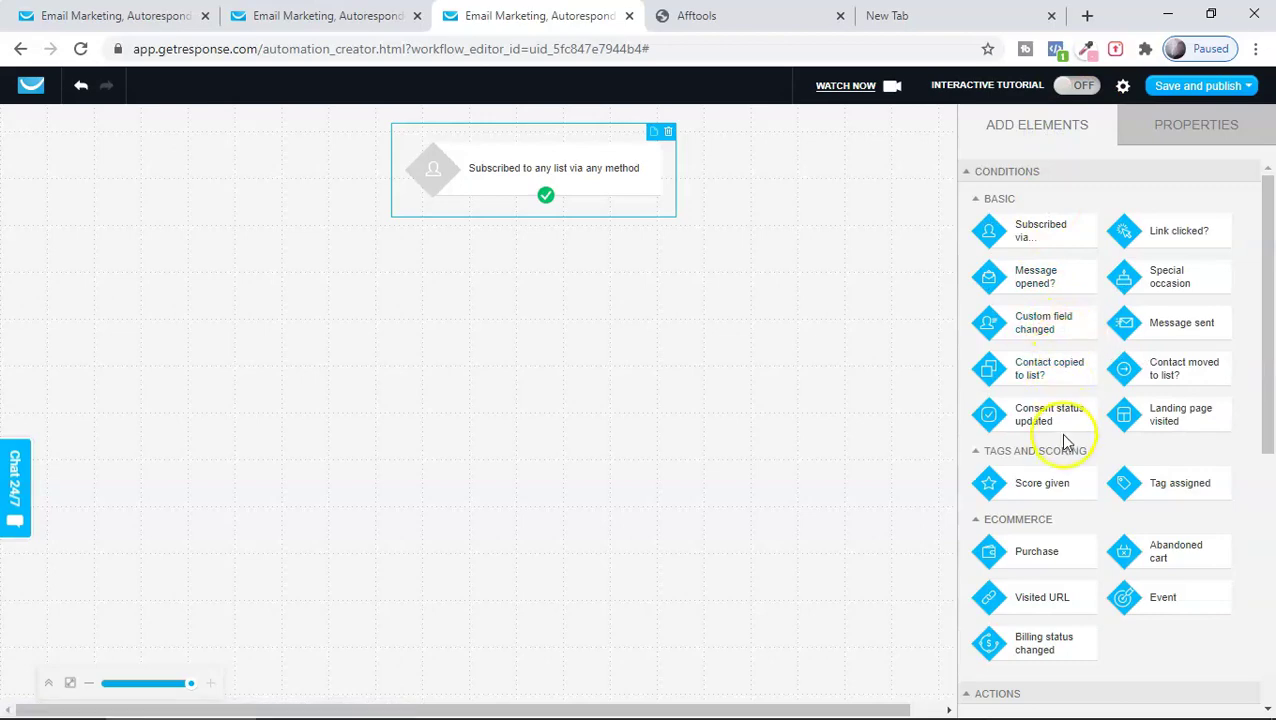
scroll(1062, 456, down, 4)
scroll(1062, 456, up, 1)
drag(1062, 456, 390, 305)
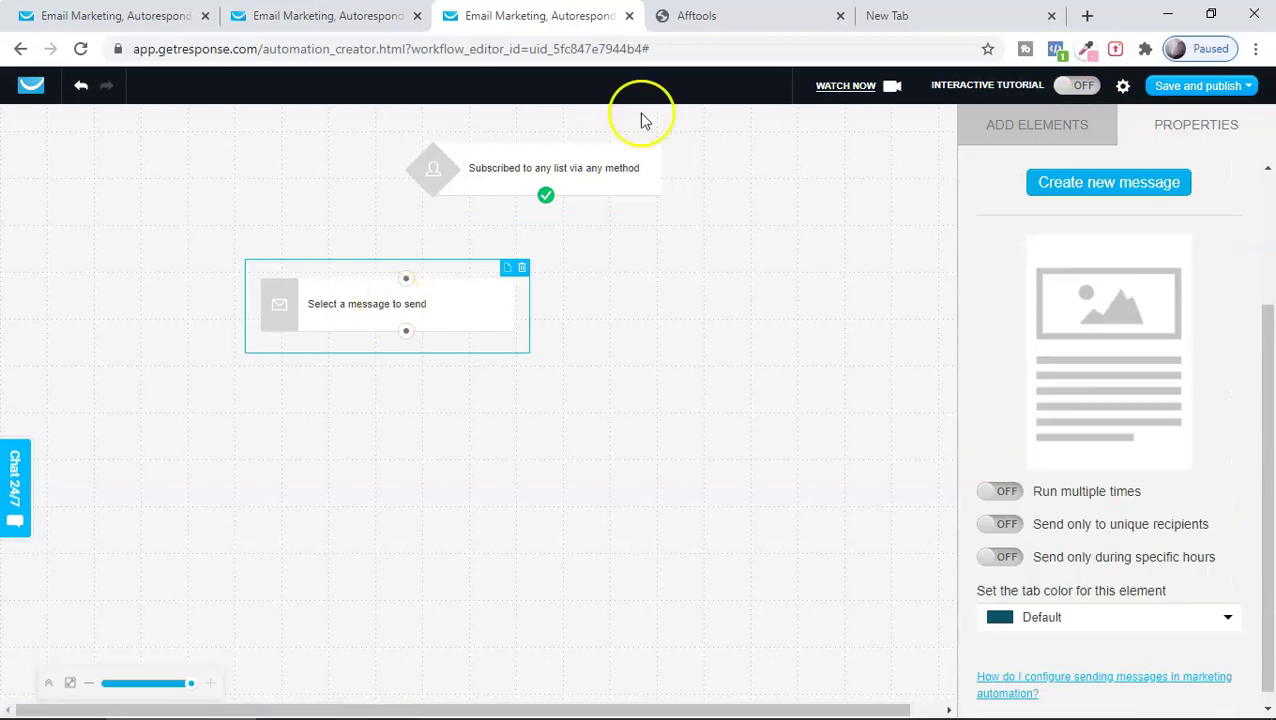
click(697, 15)
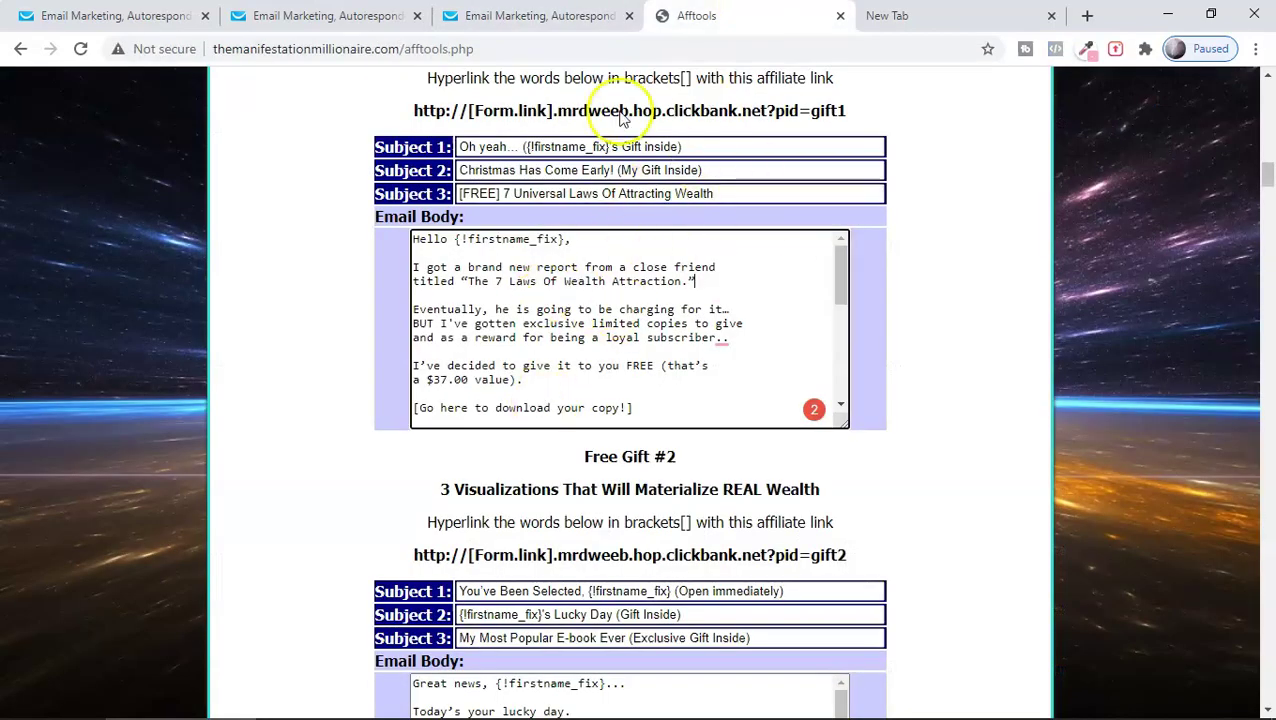
click(519, 20)
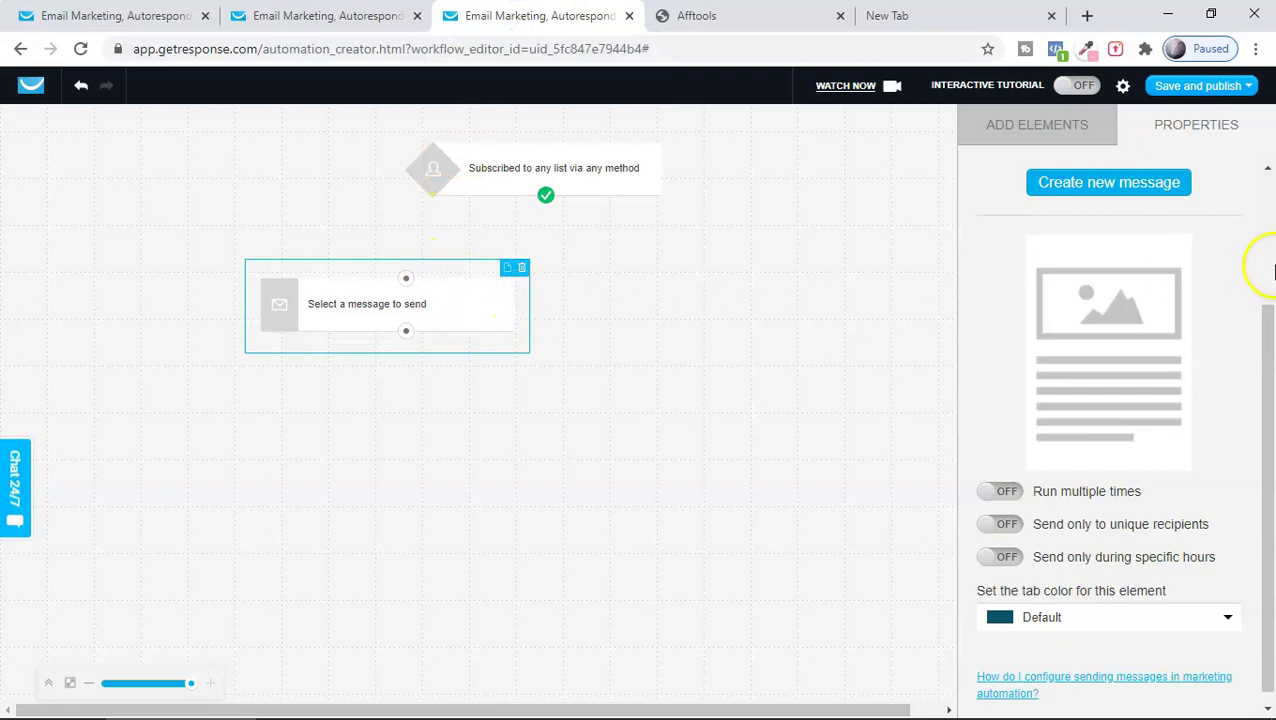
- Set the Send message action to use the new promotion draft and connect it to the subscription condition
scroll(1168, 340, up, 2)
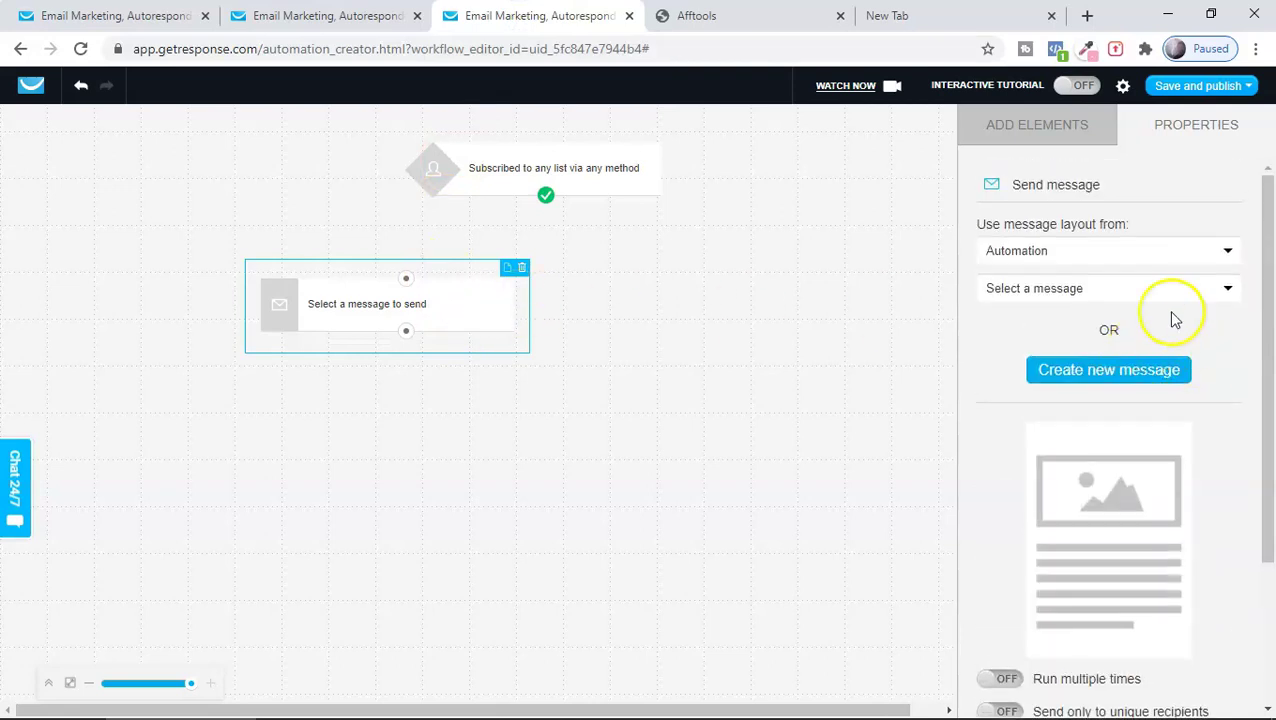
click(1078, 259)
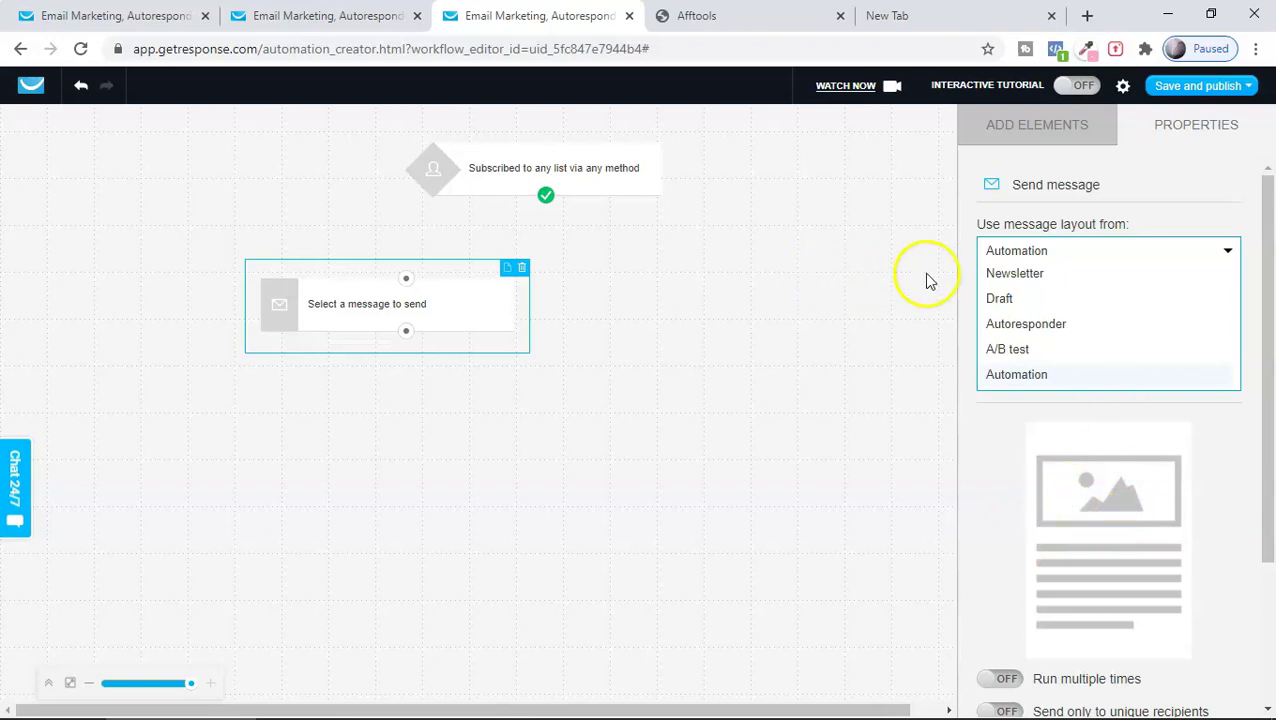
click(996, 300)
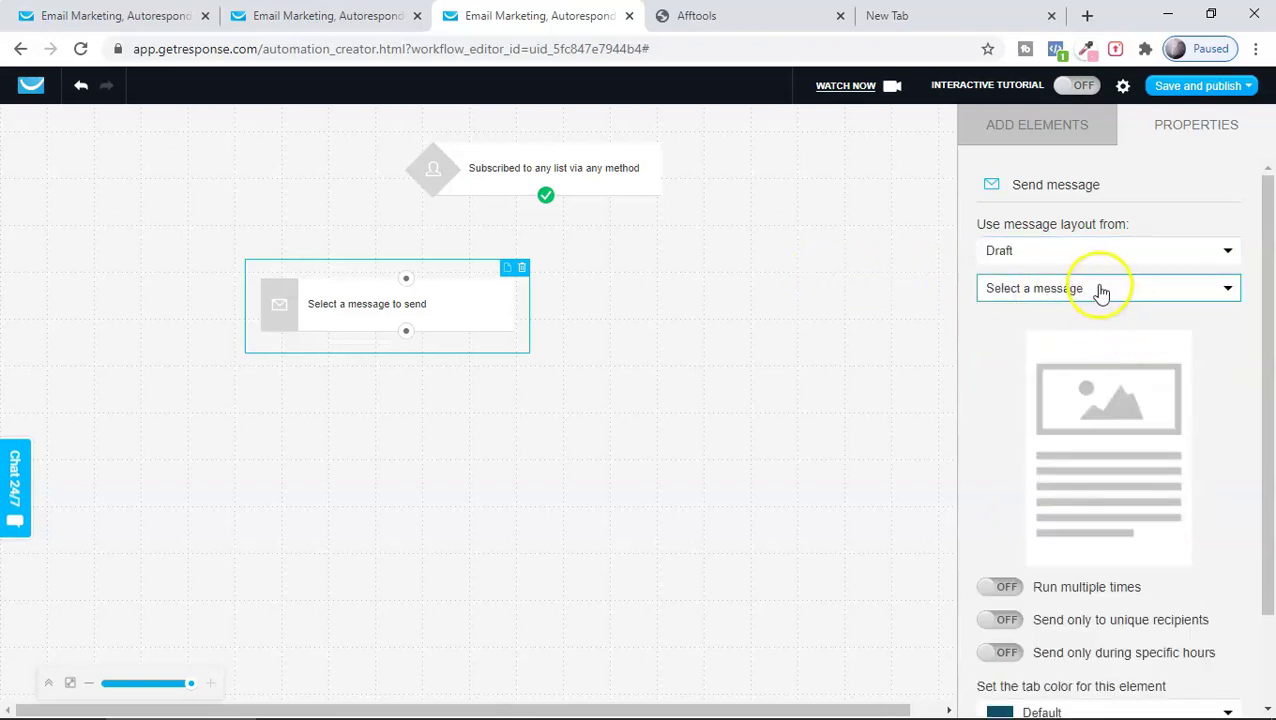
click(1097, 287)
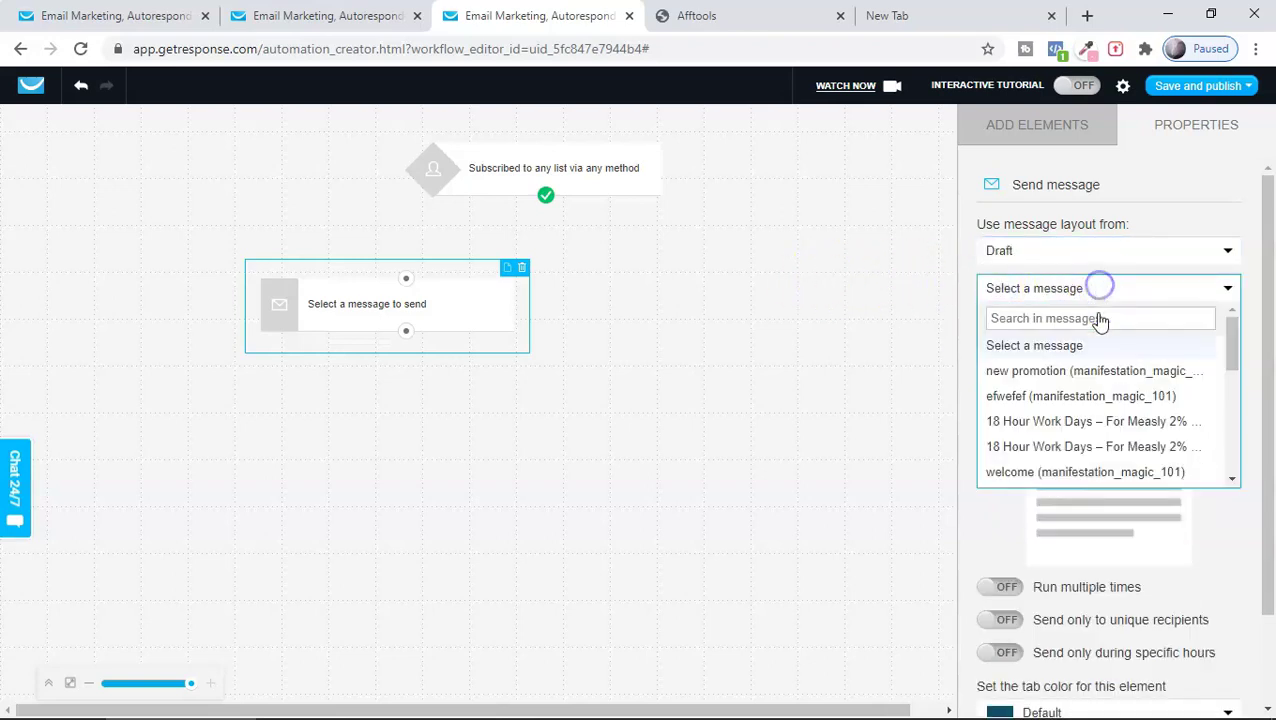
click(1023, 372)
click(810, 598)
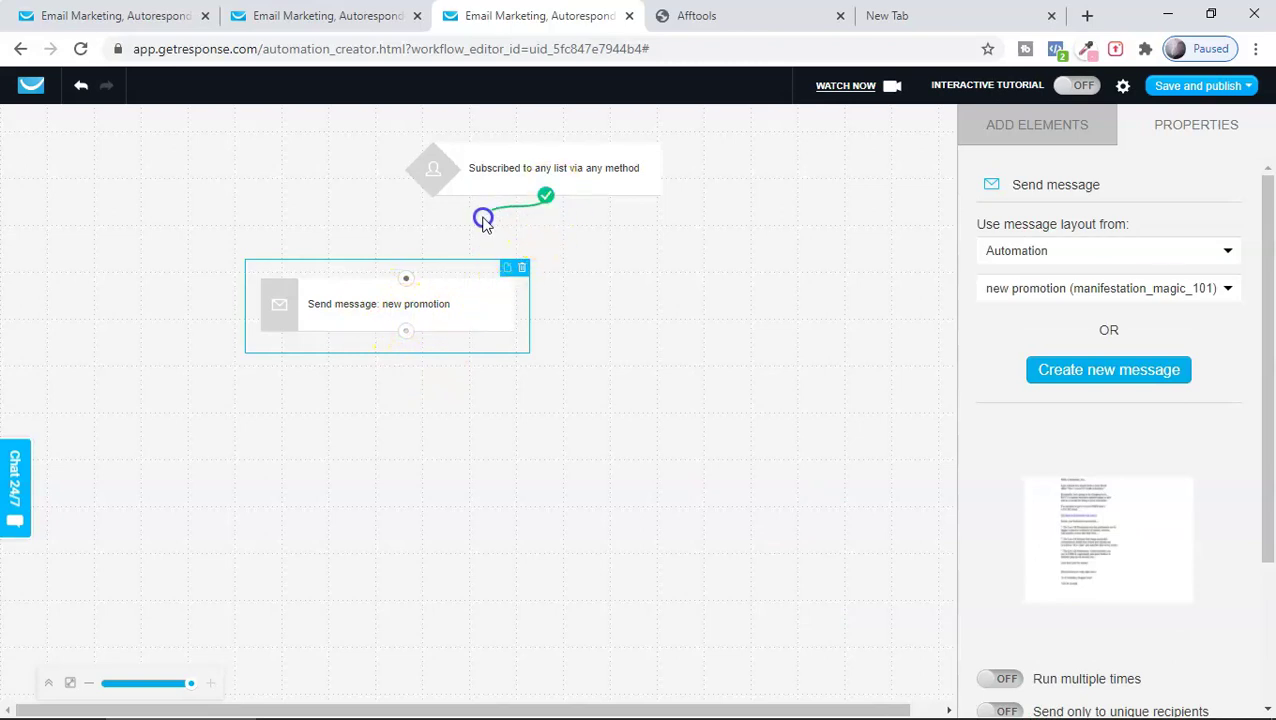
drag(455, 226, 403, 283)
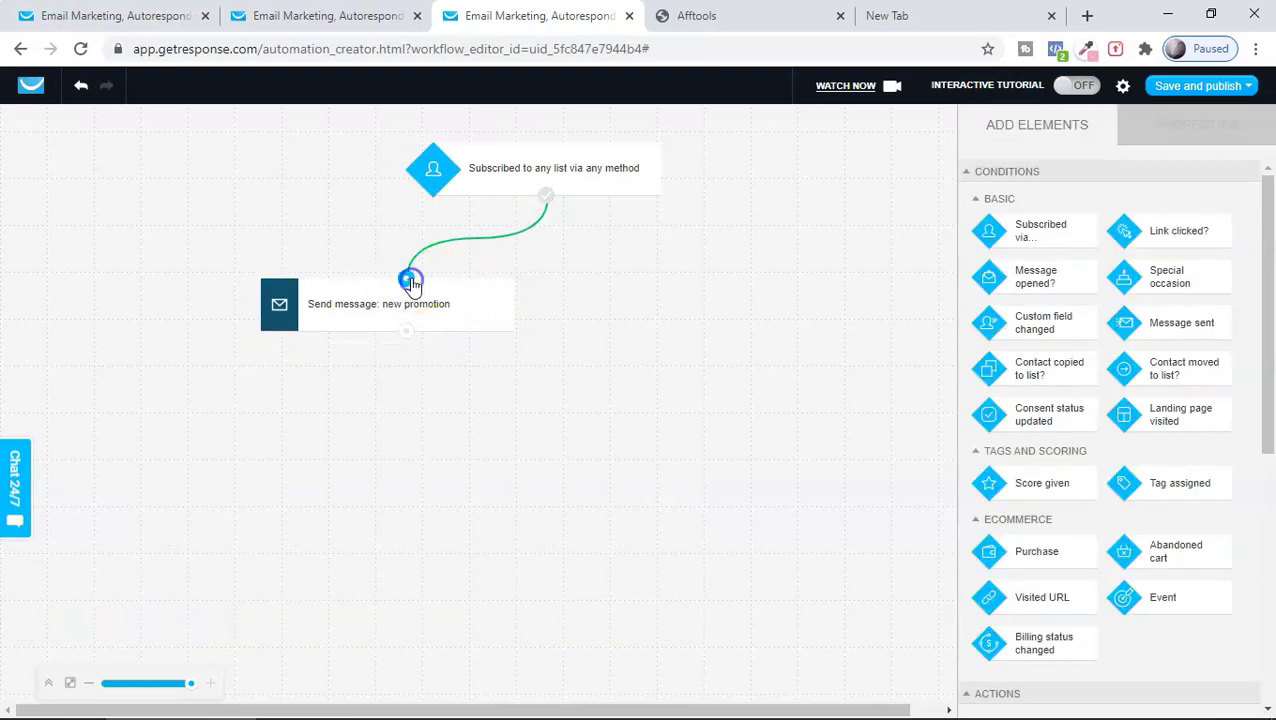
- Add a Message opened? condition beneath the Send message action, connect the two, and shift the condition slightly
scroll(1062, 504, down, 3)
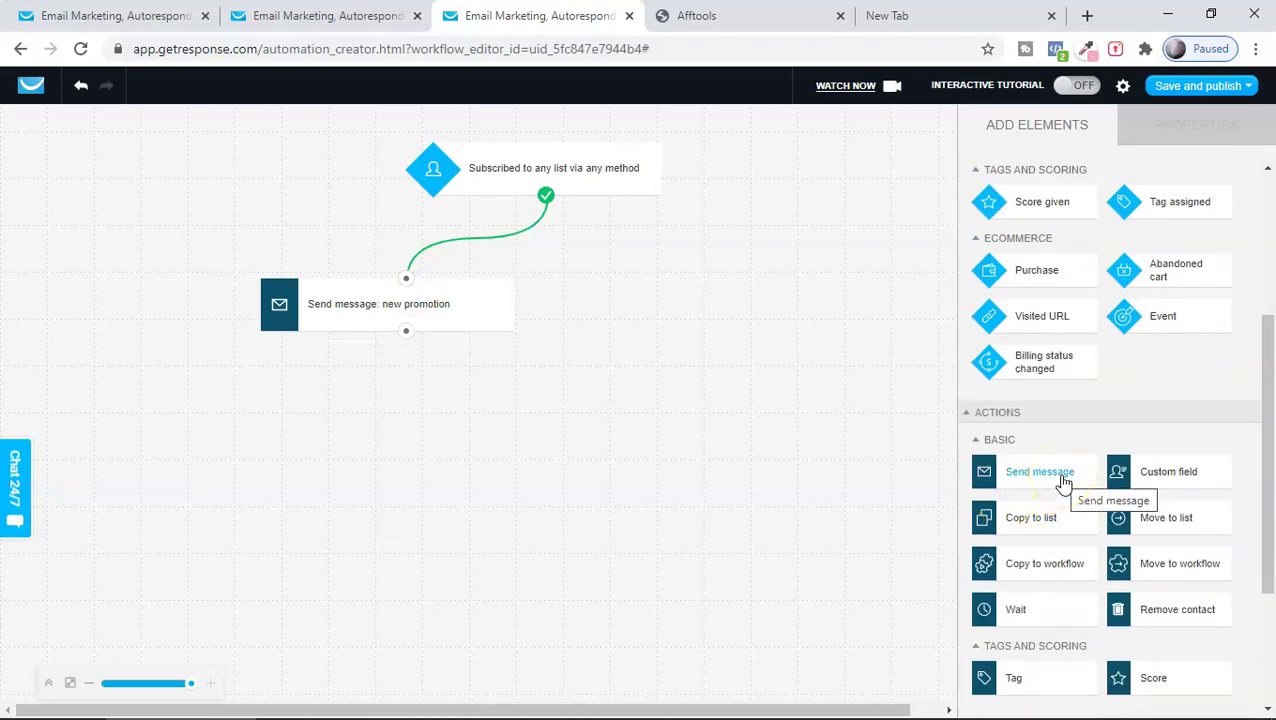
scroll(1075, 372, up, 3)
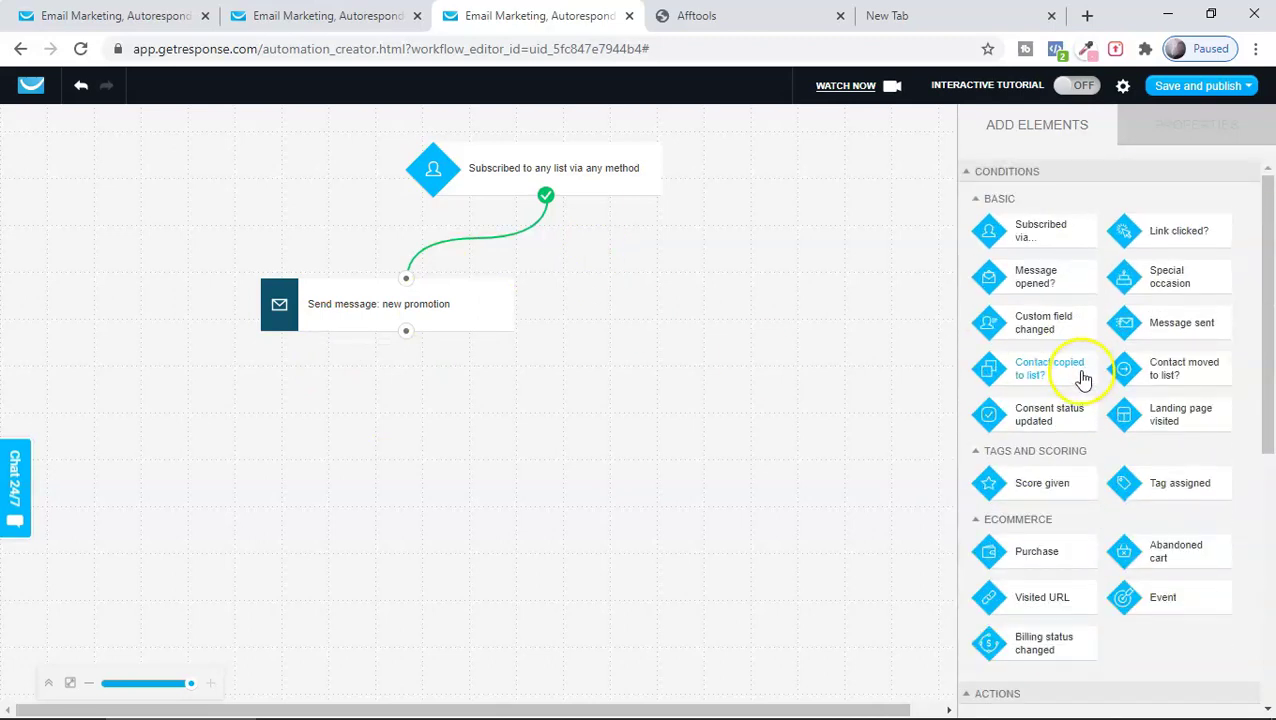
drag(1062, 276, 316, 401)
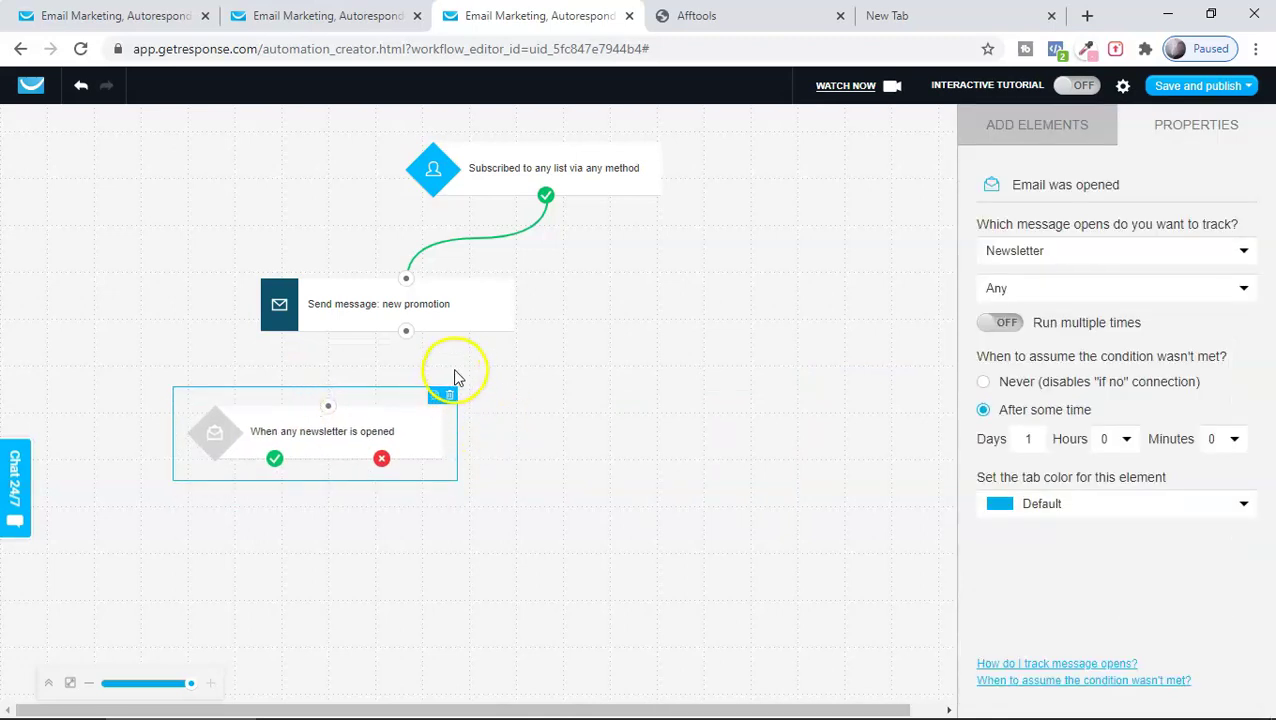
drag(407, 335, 375, 338)
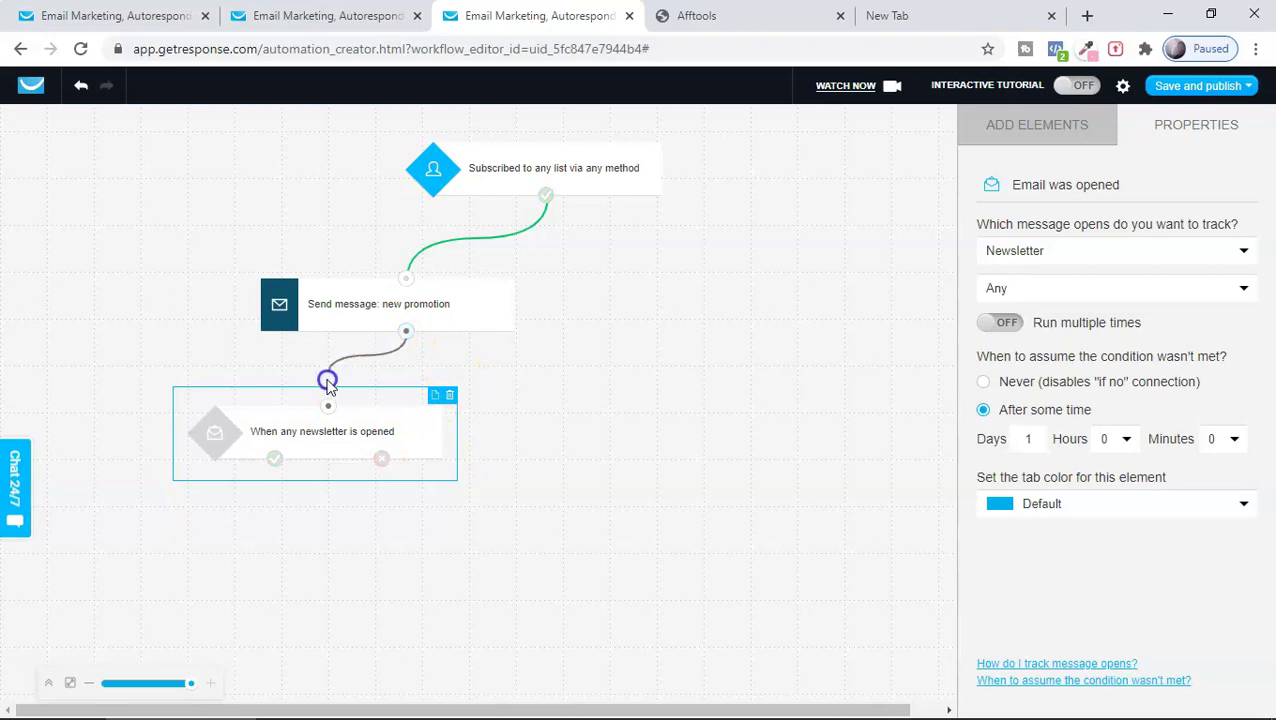
drag(330, 412, 330, 412)
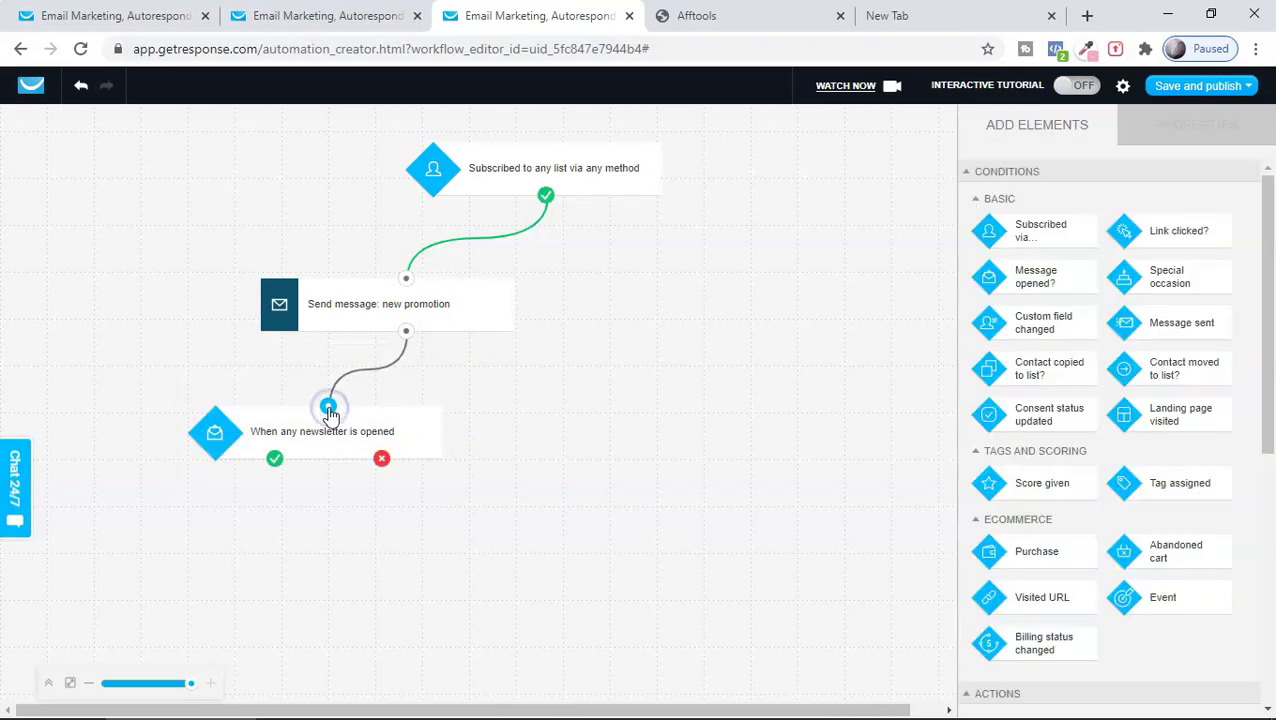
click(419, 416)
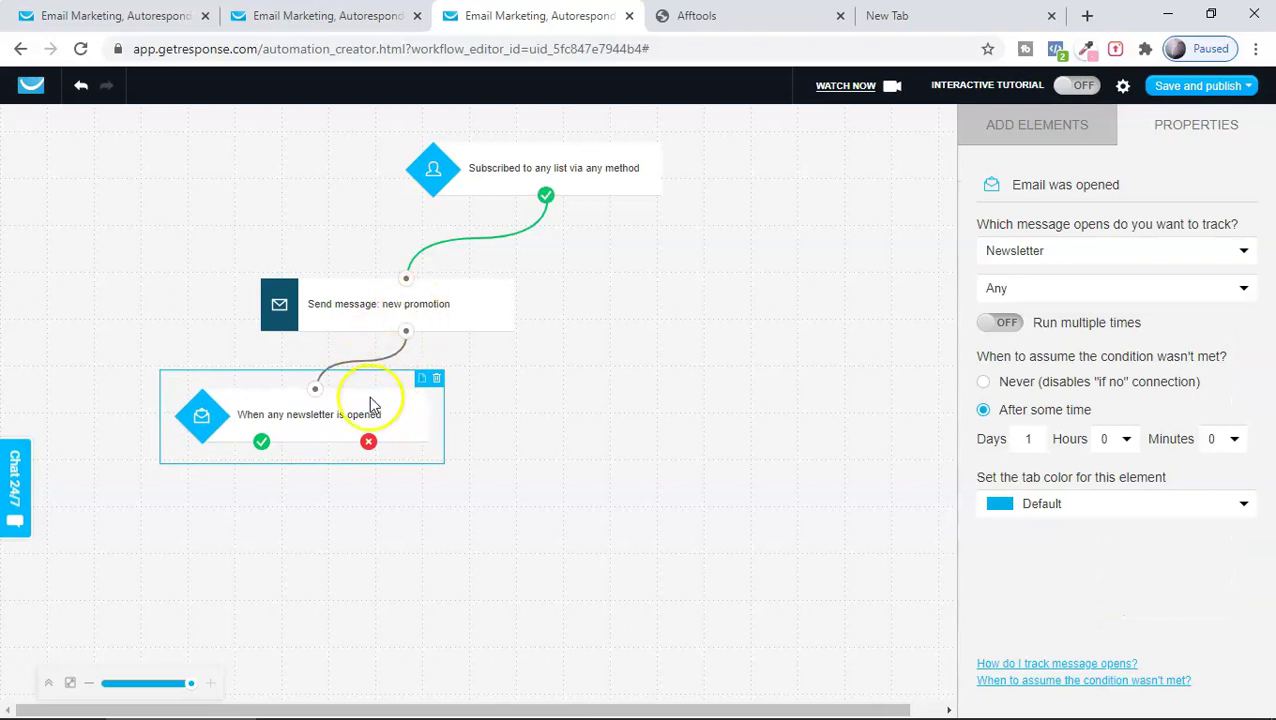
click(384, 478)
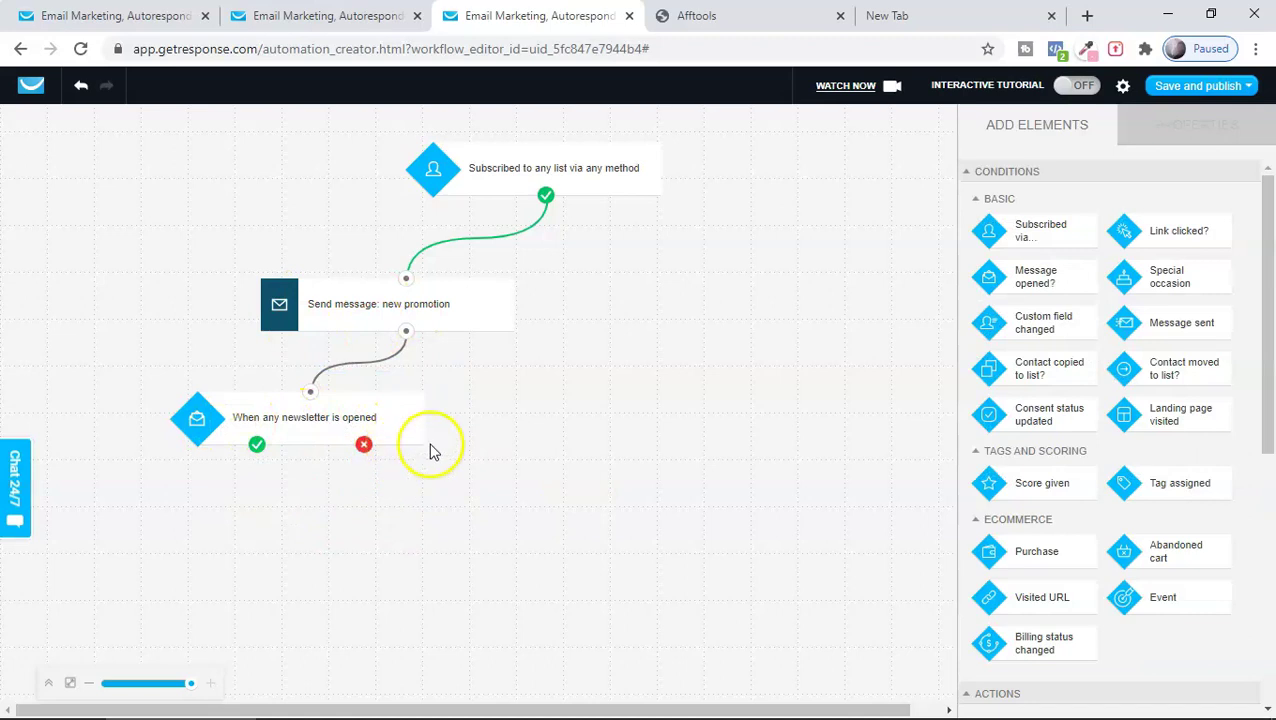
- Add a Link clicked? condition beneath the message-opened condition and connect it to that condition's yes branch
drag(1157, 237, 236, 504)
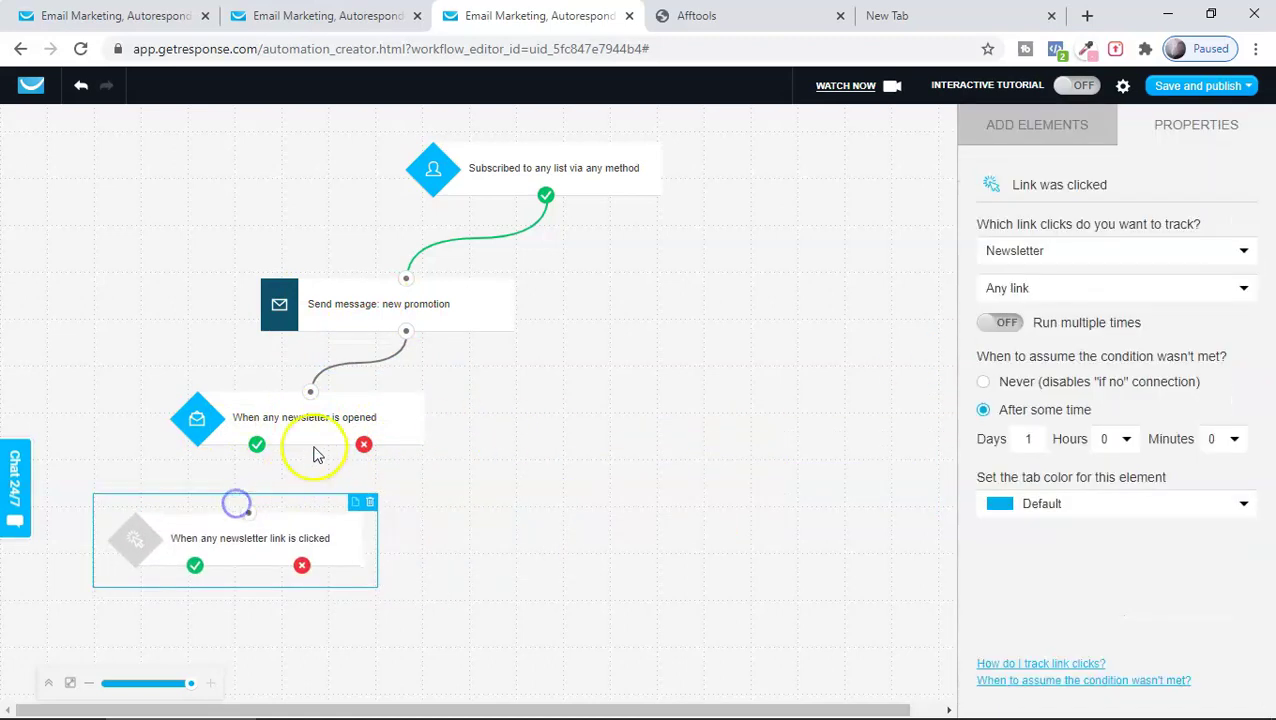
drag(257, 444, 240, 553)
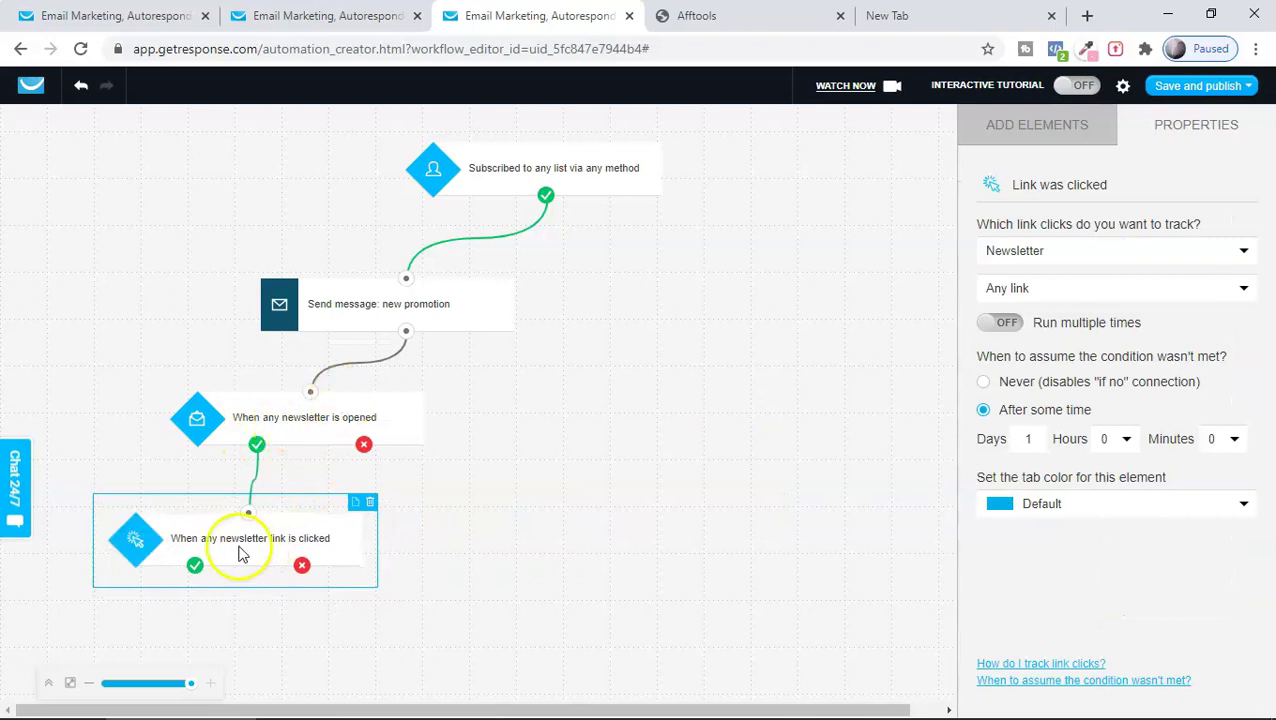
click(250, 551)
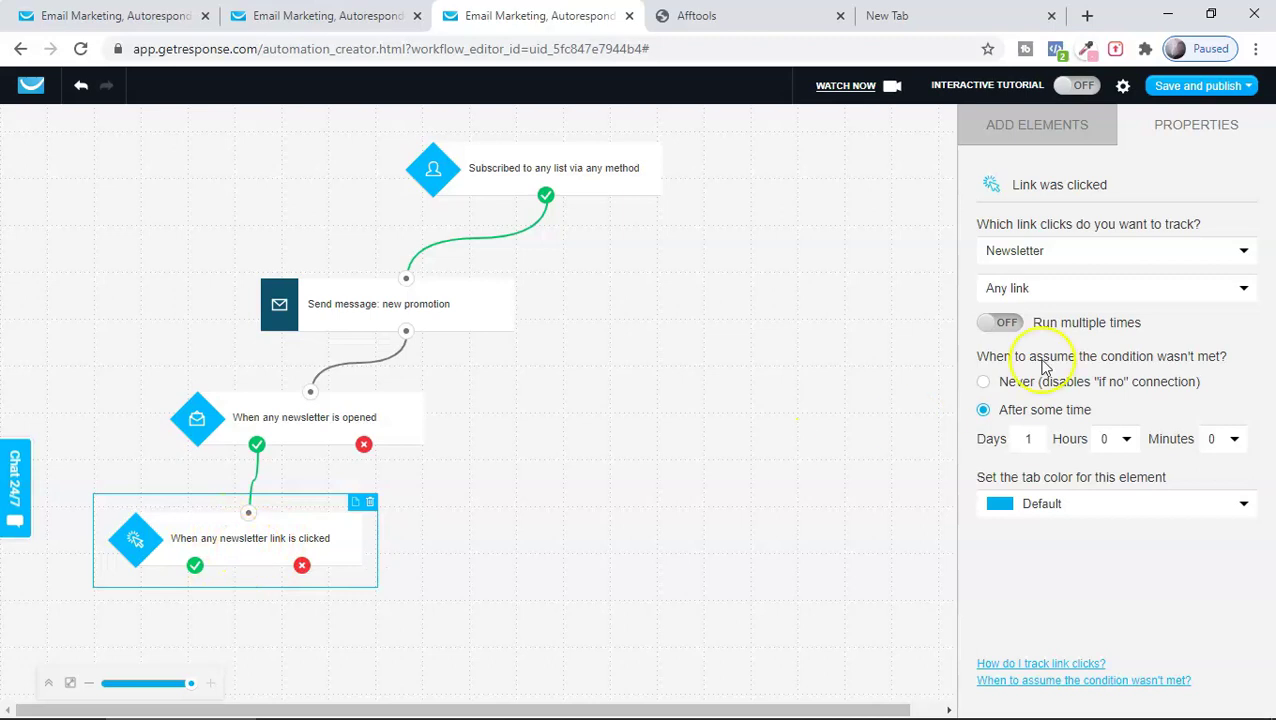
- Set the link condition to track a specific link, the ClickBank hoplink, from the new promotion automation message and nudge the element
click(1071, 252)
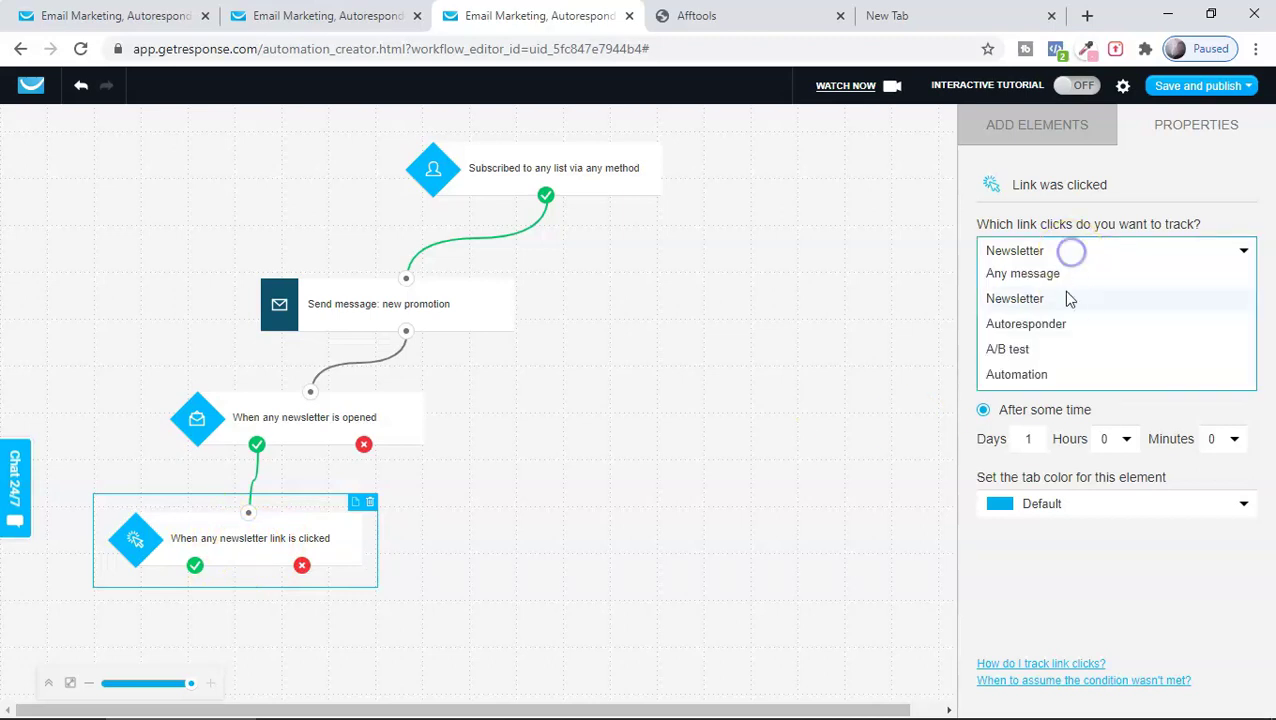
click(1058, 378)
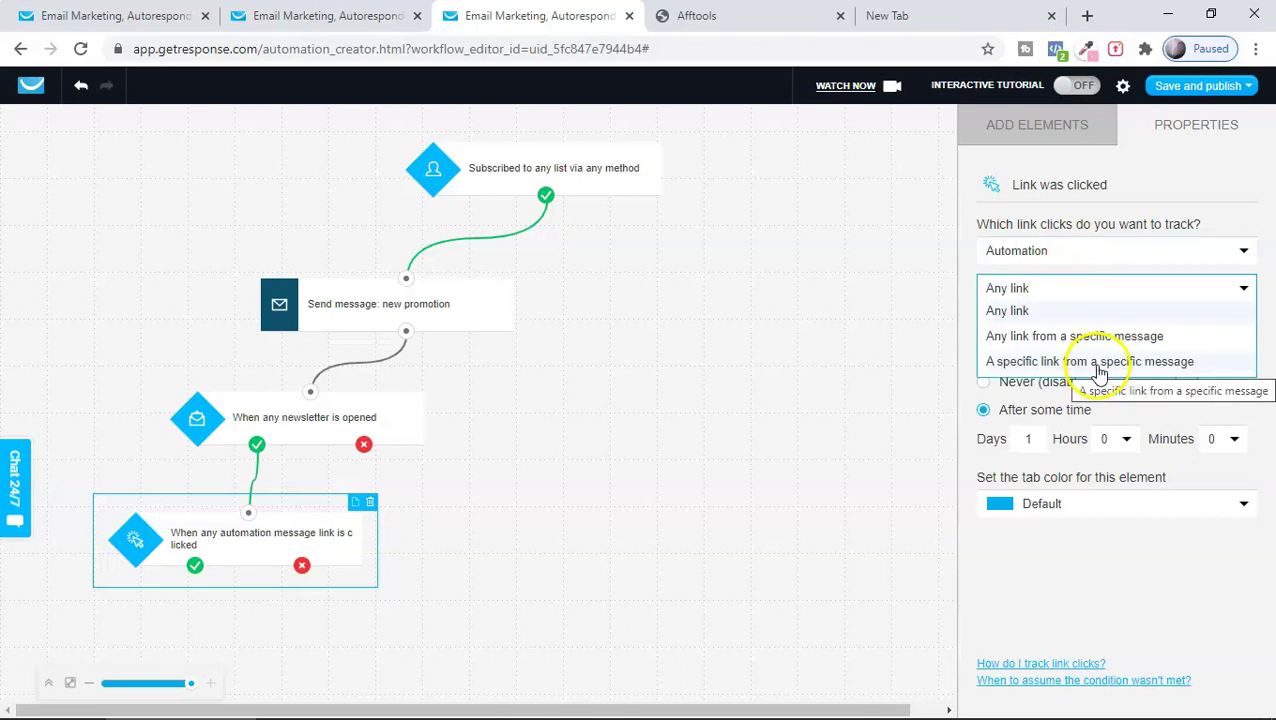
click(1099, 364)
click(1098, 352)
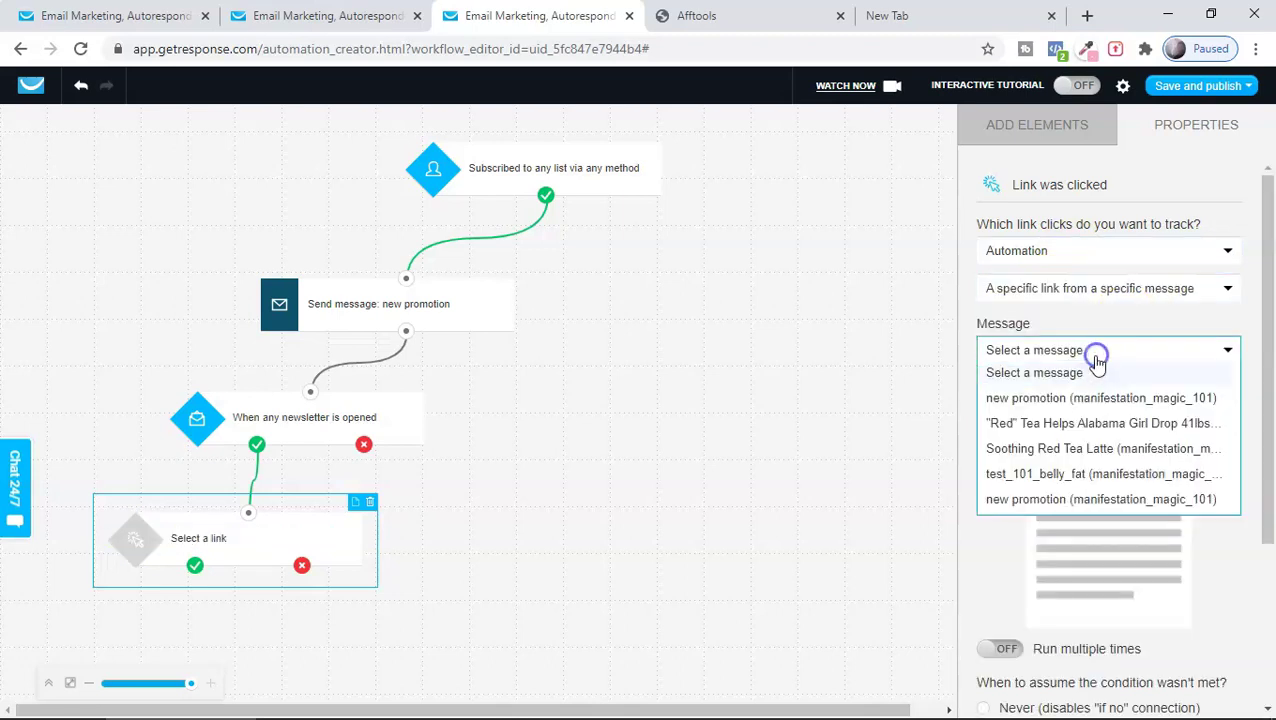
click(1059, 398)
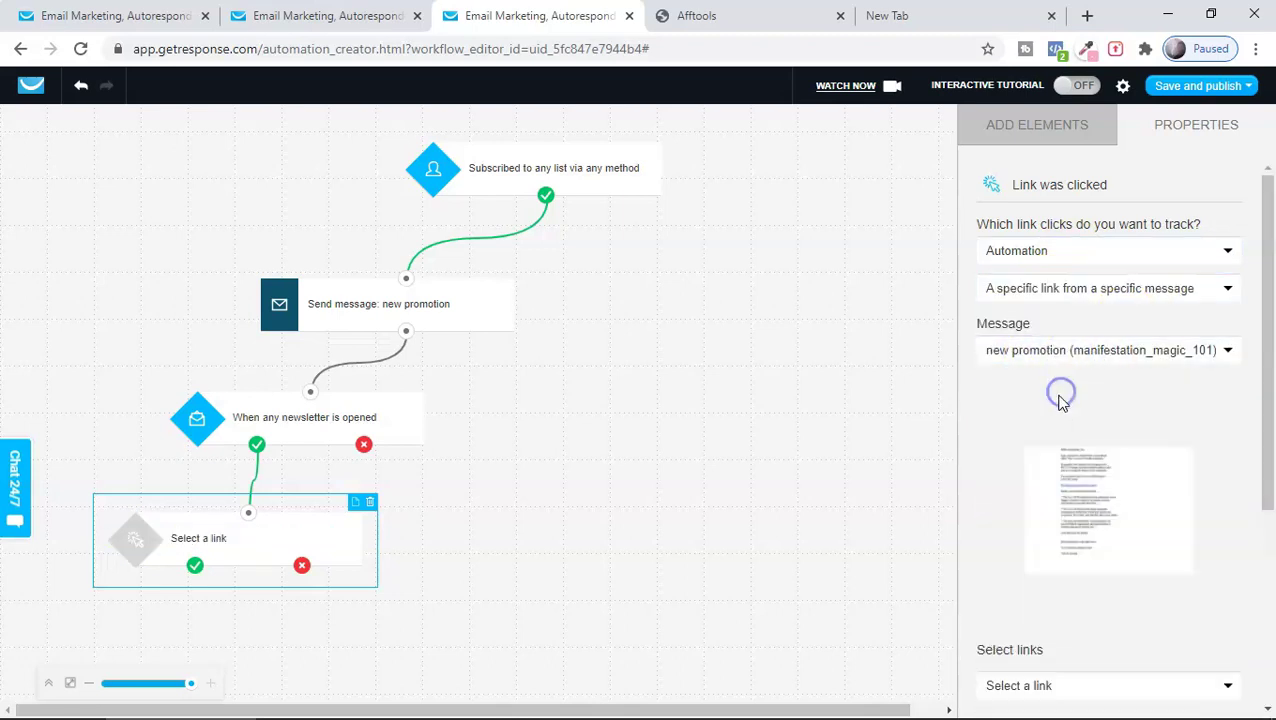
scroll(1155, 503, down, 1)
scroll(1155, 503, down, 3)
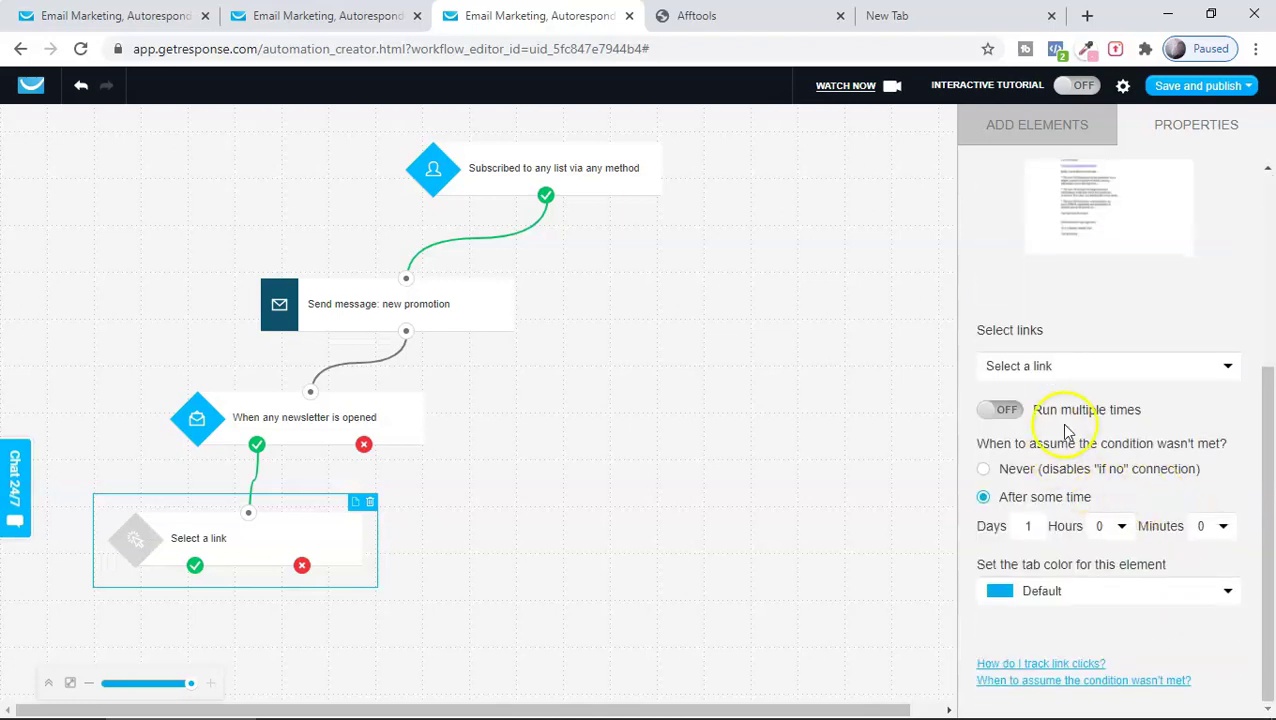
click(1060, 368)
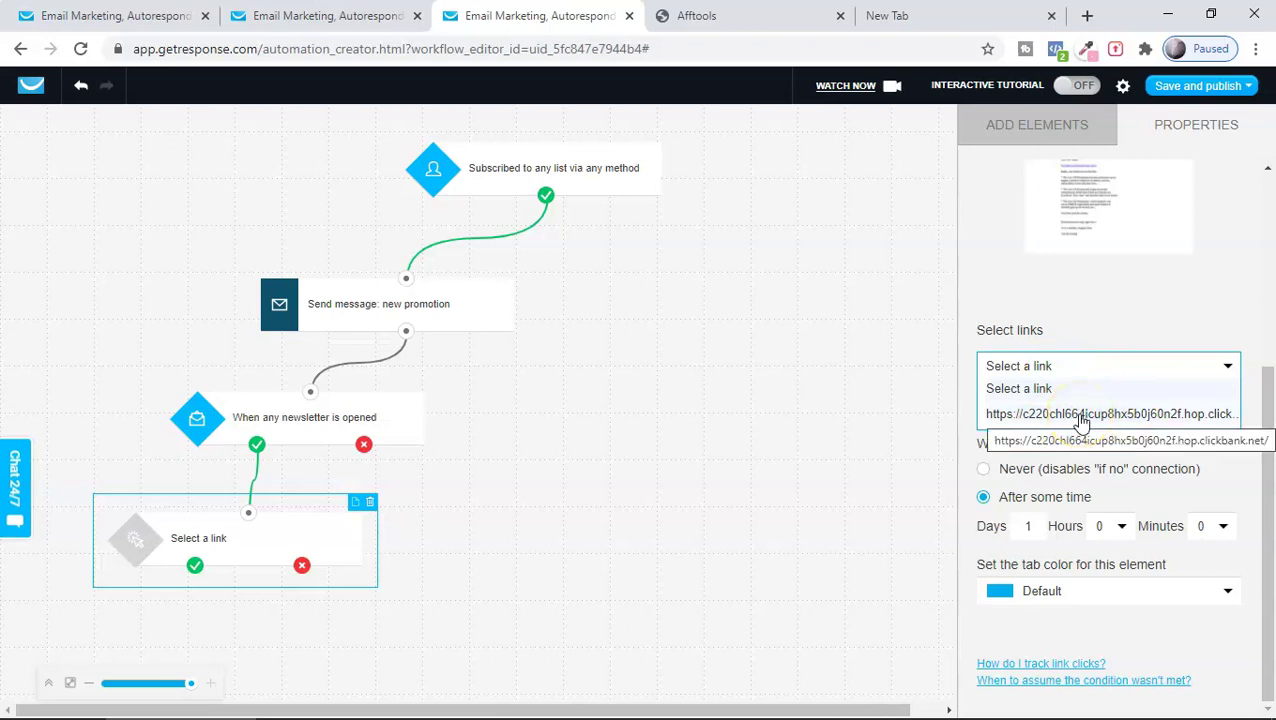
click(1080, 414)
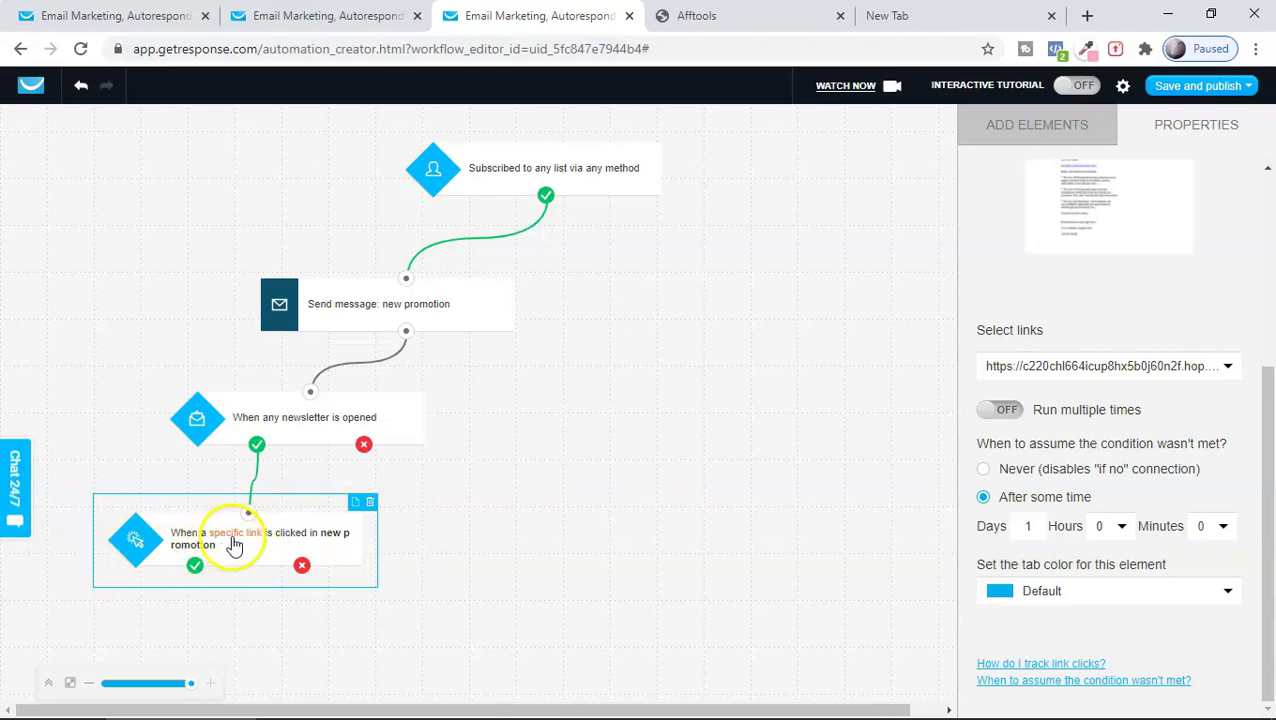
drag(257, 548, 240, 537)
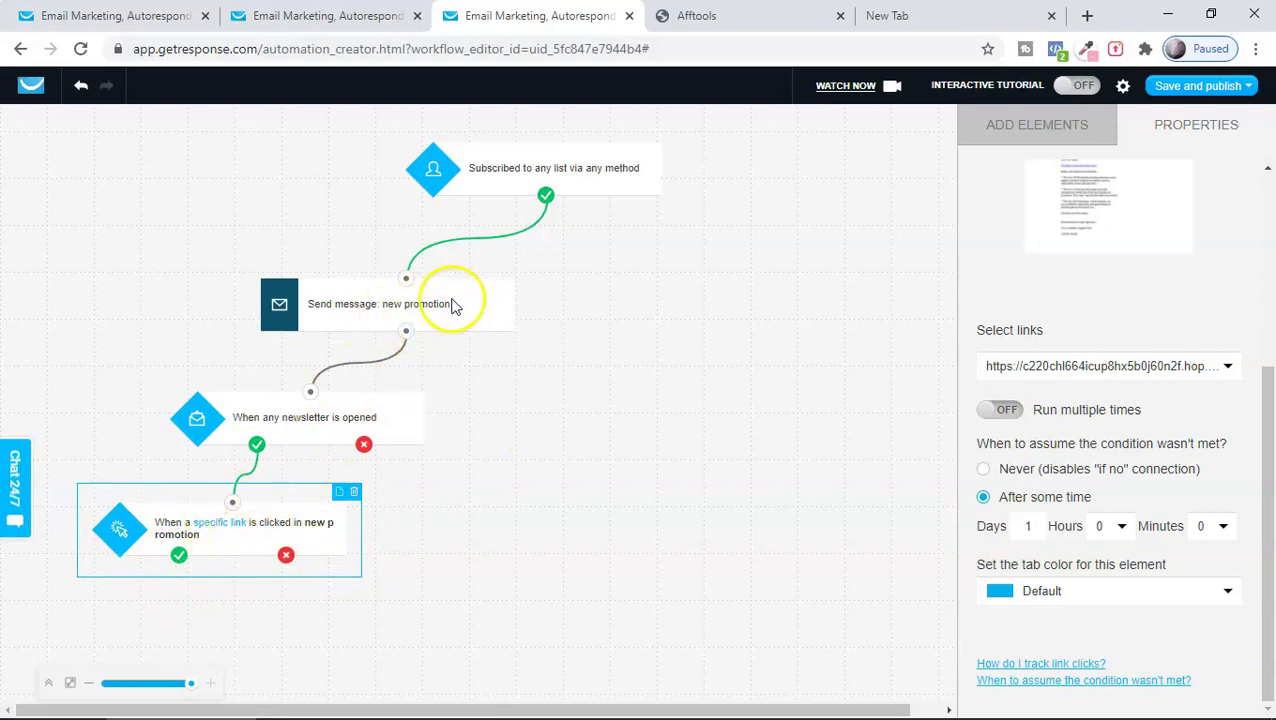
- Nudge the link-clicked condition, add a Wait action beneath it, and connect the wait to the condition's yes branch
drag(252, 548, 245, 549)
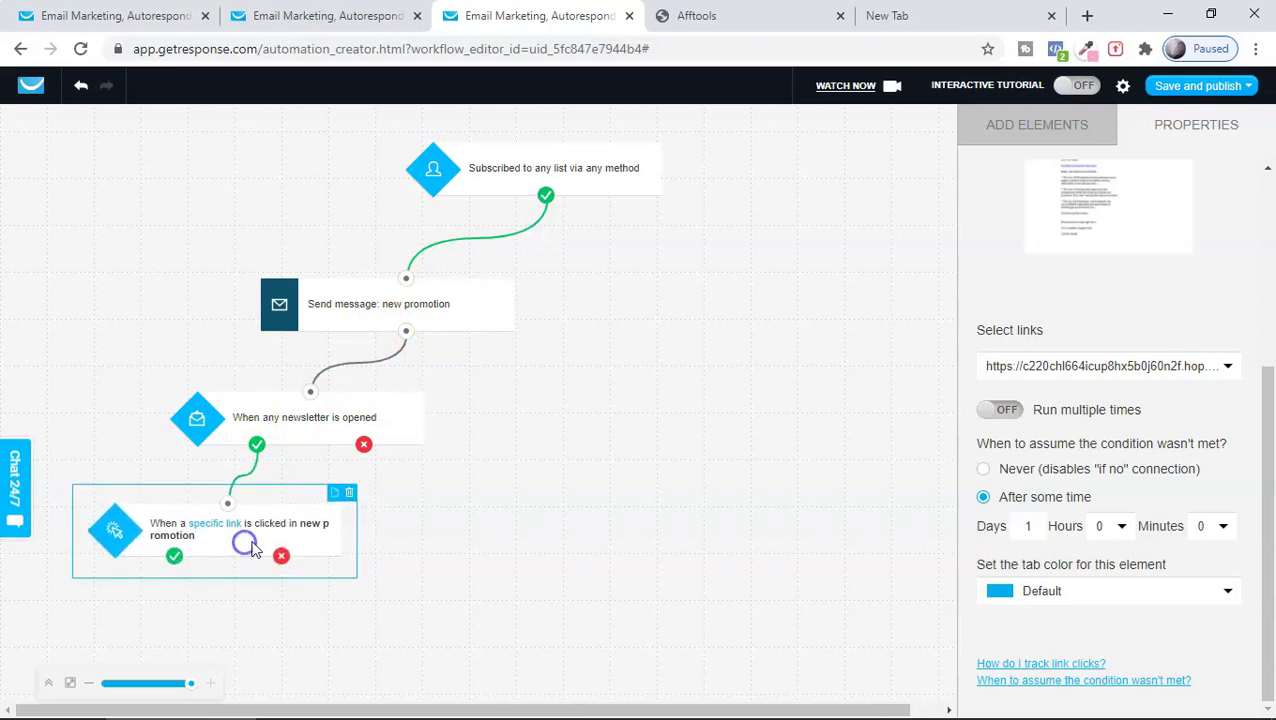
scroll(1062, 400, up, 5)
click(1030, 125)
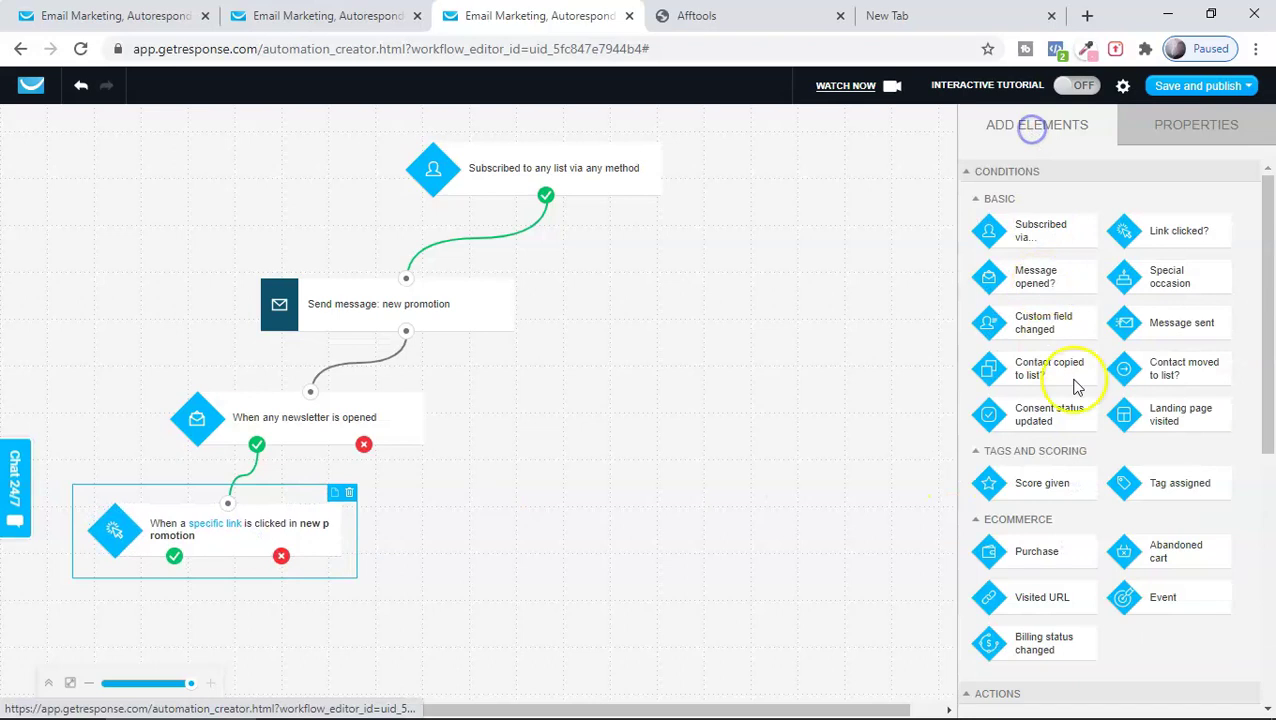
scroll(1077, 387, down, 5)
drag(1079, 432, 188, 620)
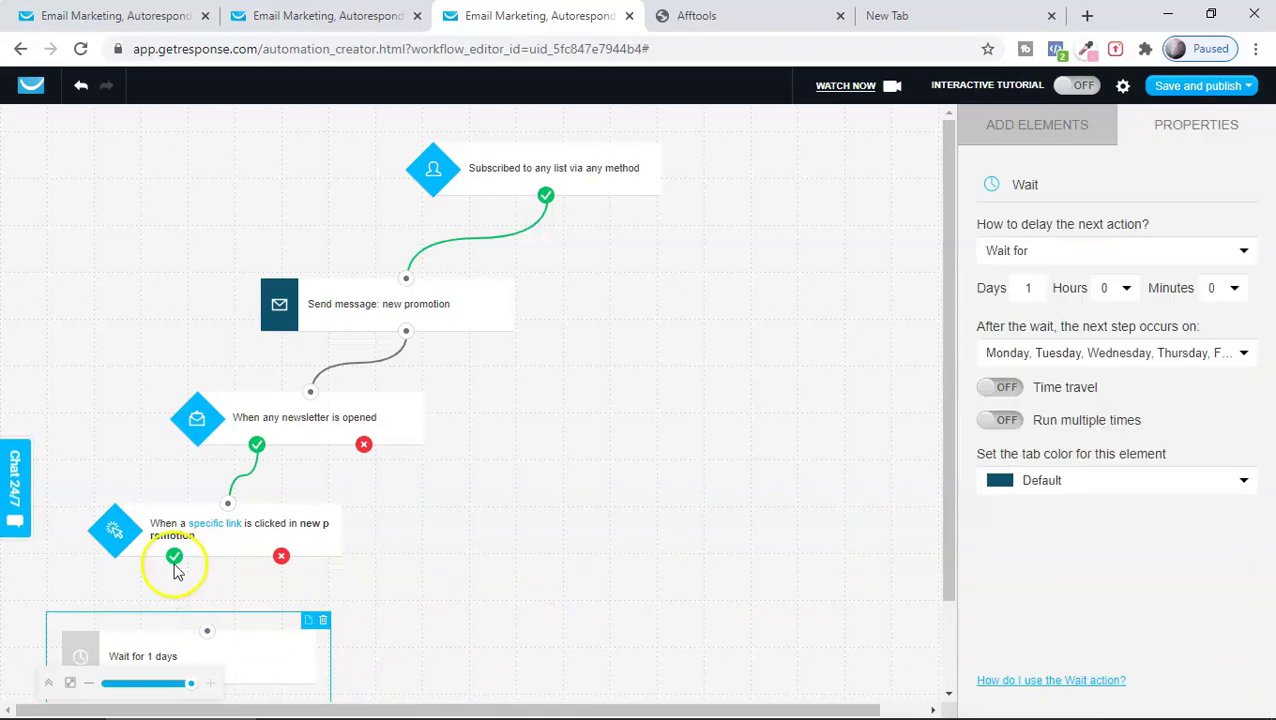
drag(176, 567, 182, 592)
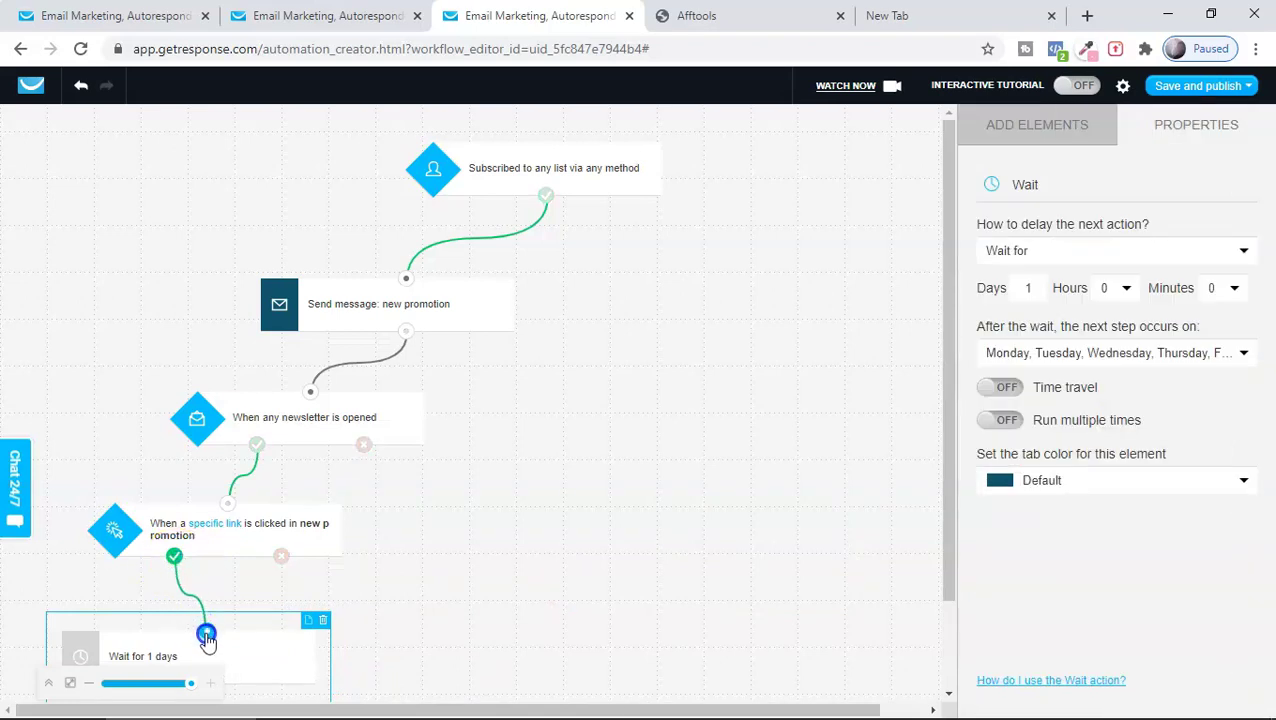
drag(206, 641, 208, 641)
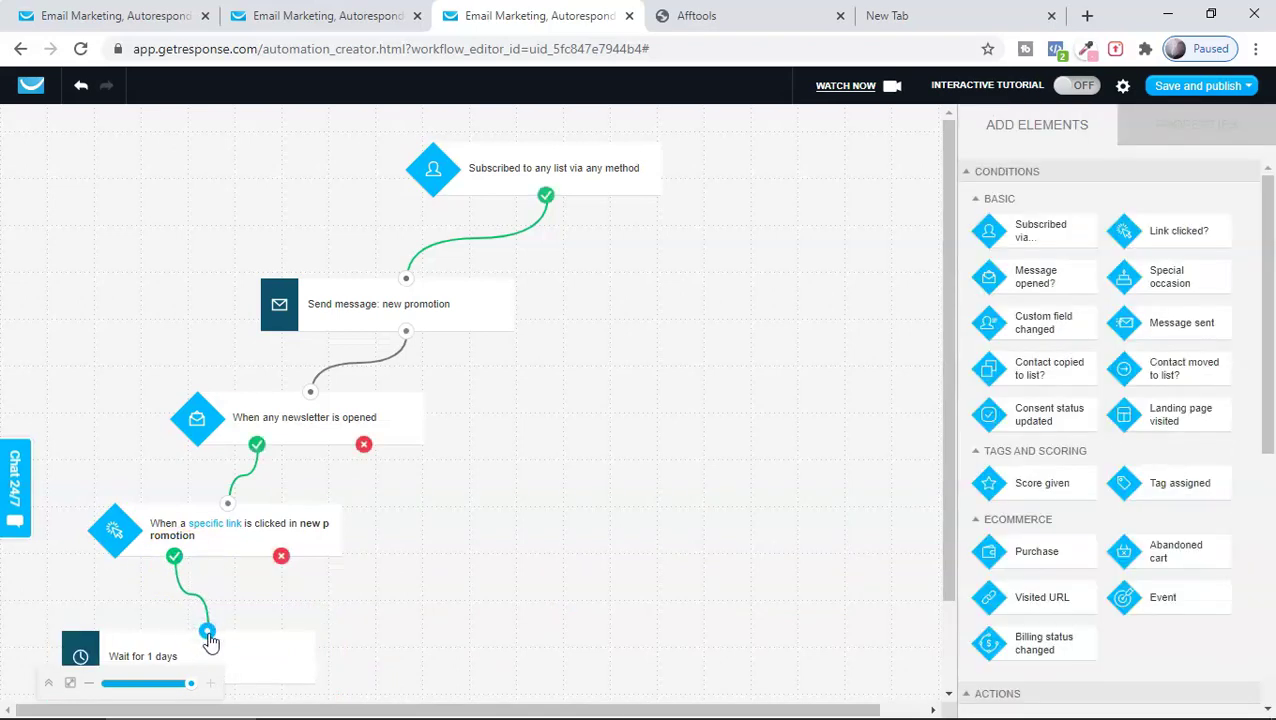
- Set the Wait action beneath the link-clicked condition to 3 days
click(270, 657)
scroll(706, 521, down, 1)
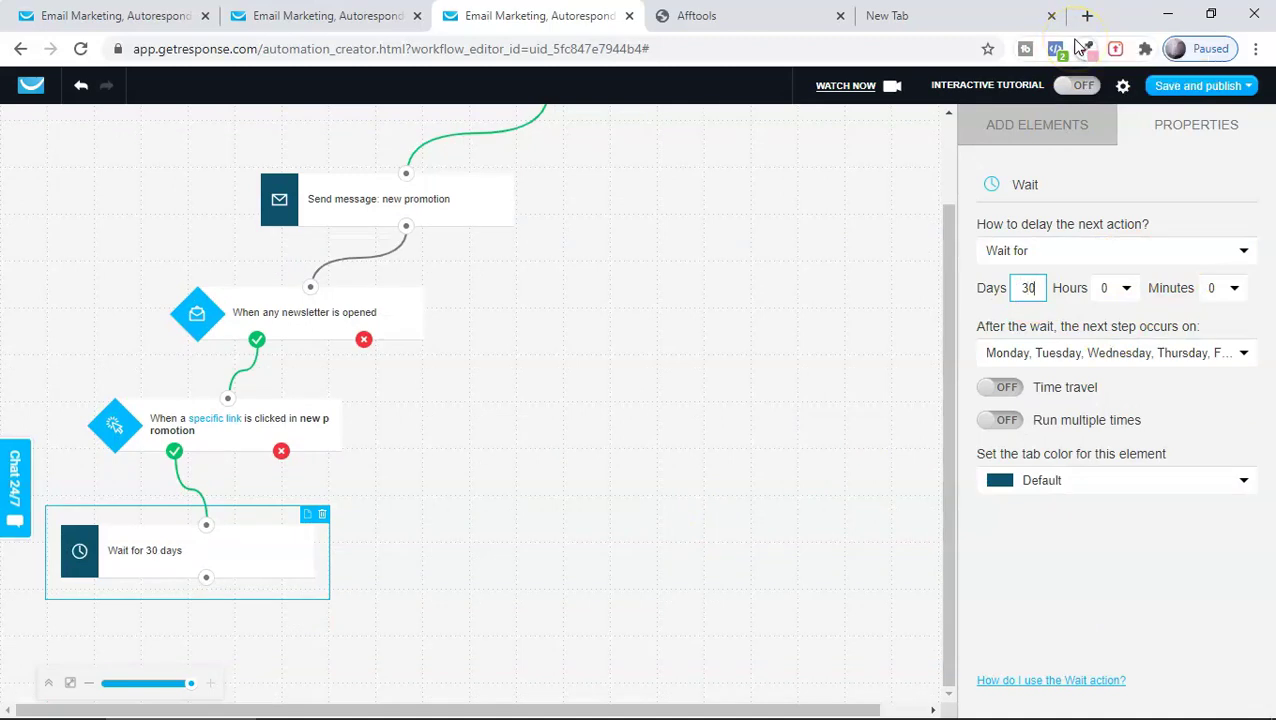
click(818, 230)
click(197, 538)
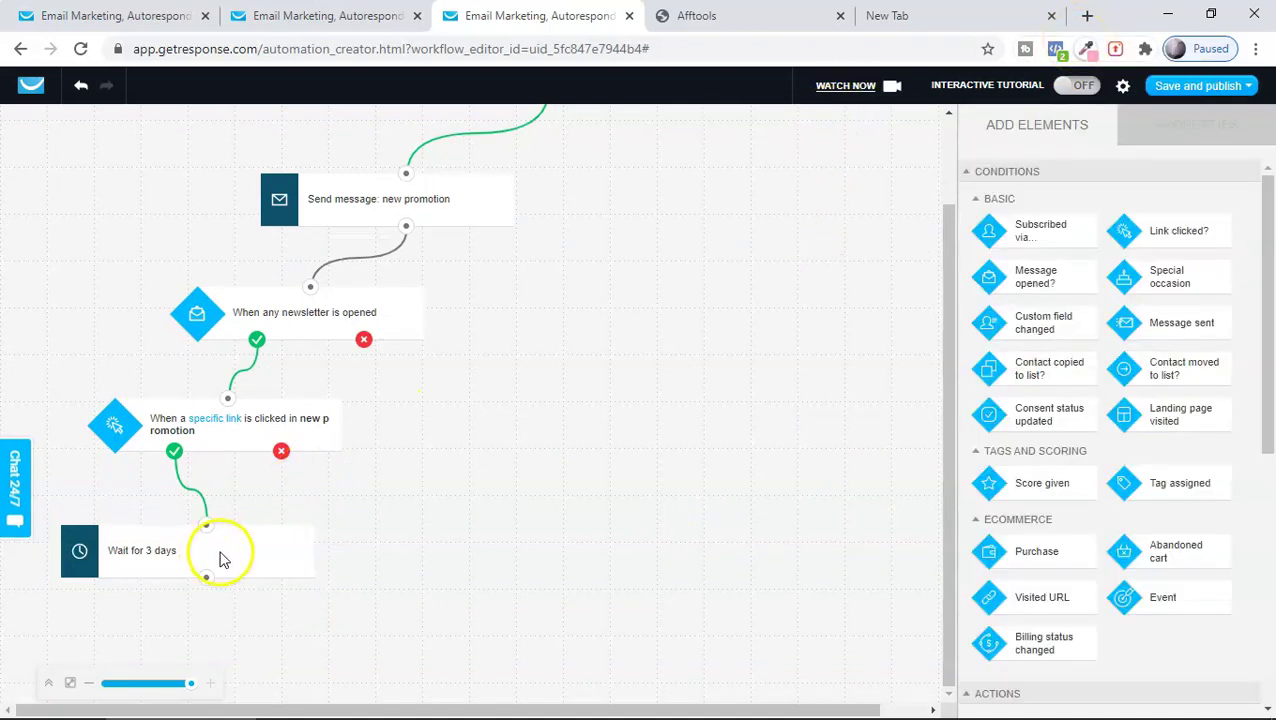
click(221, 560)
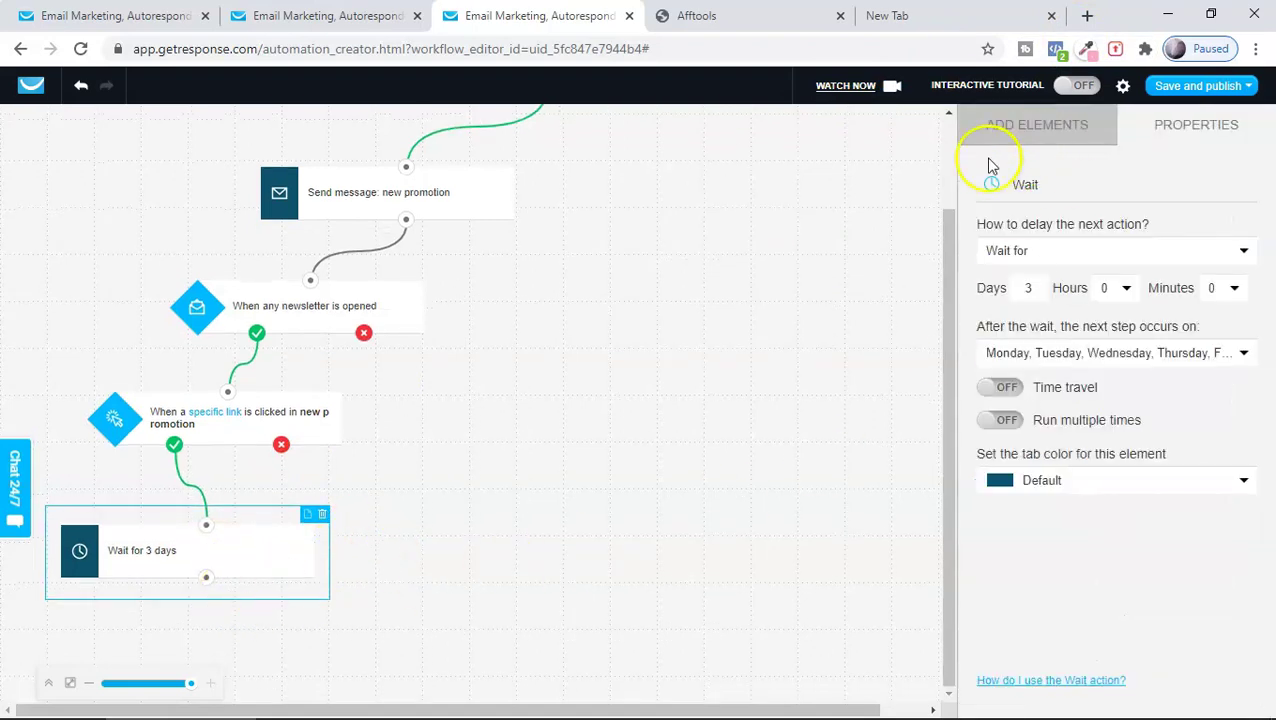
- Add a Send message action beneath the 3-day wait and connect the two elements
click(992, 166)
scroll(1100, 355, down, 5)
drag(1032, 478, 259, 625)
drag(205, 450, 268, 562)
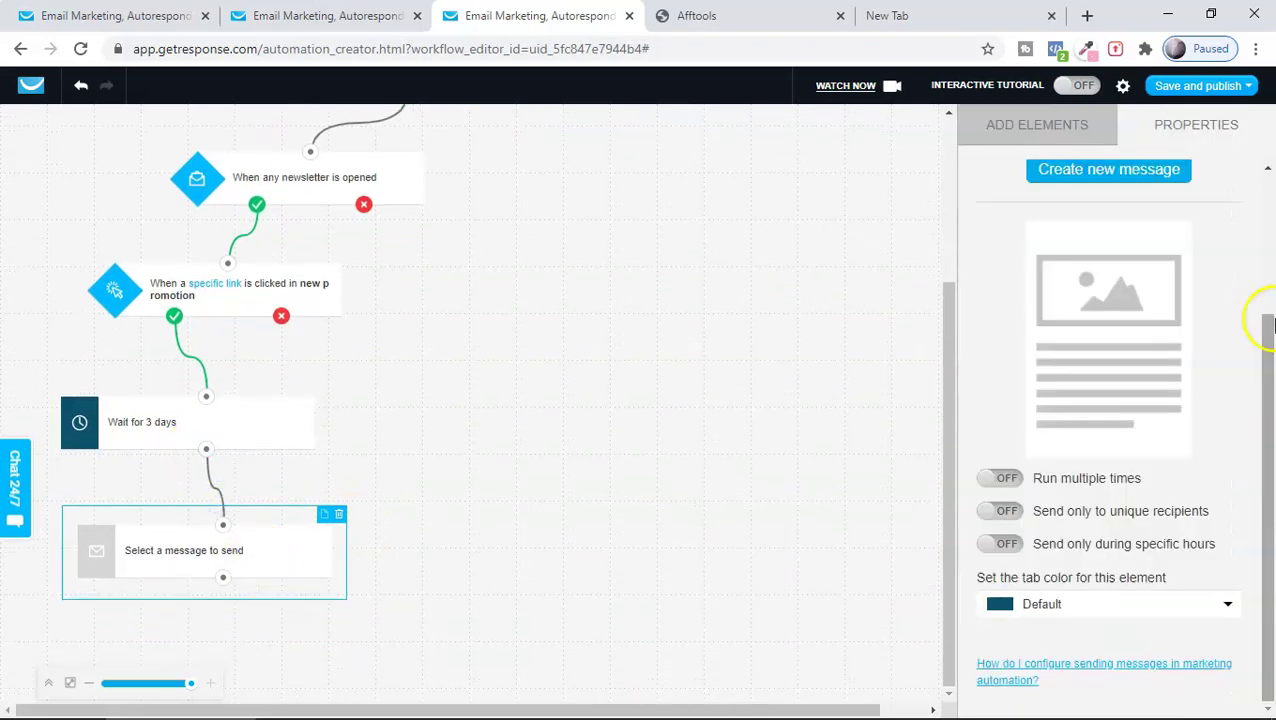
- Review the workflow path from the subscription condition down to the follow-up Send message action after the 3-day wait
scroll(1116, 370, up, 3)
scroll(392, 430, up, 3)
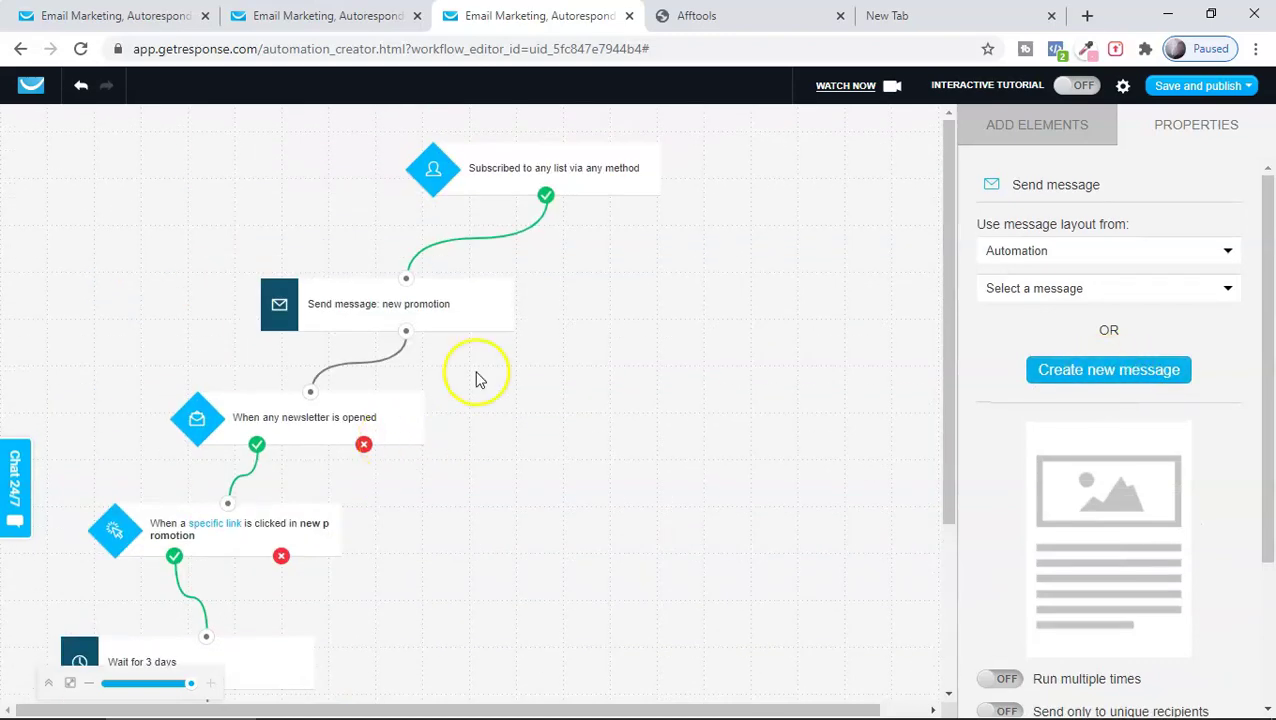
scroll(806, 419, down, 3)
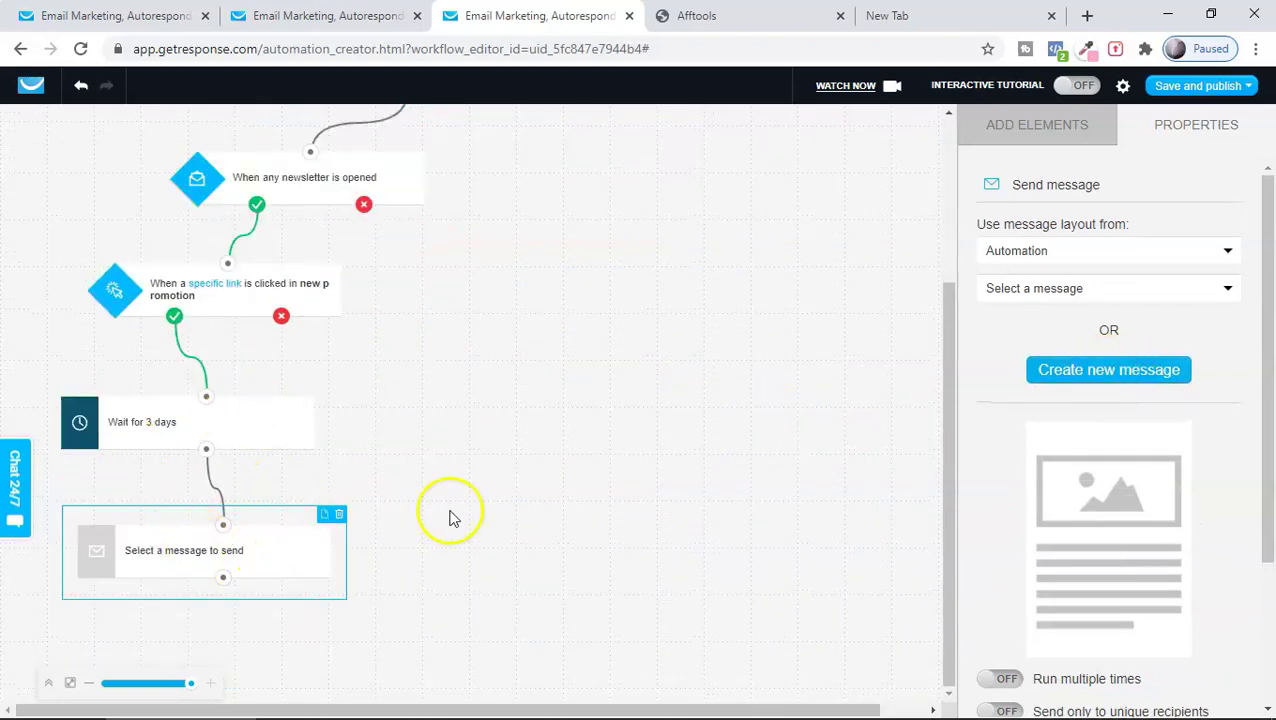
scroll(450, 515, up, 3)
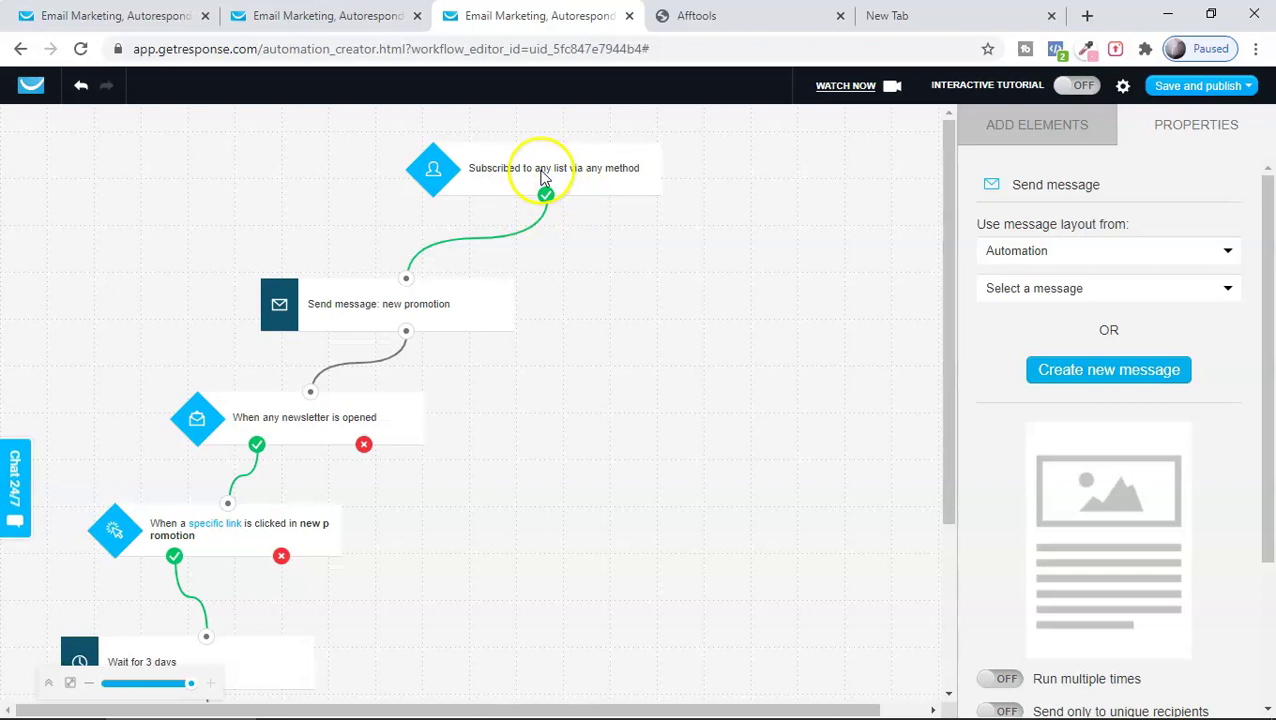
scroll(420, 342, down, 2)
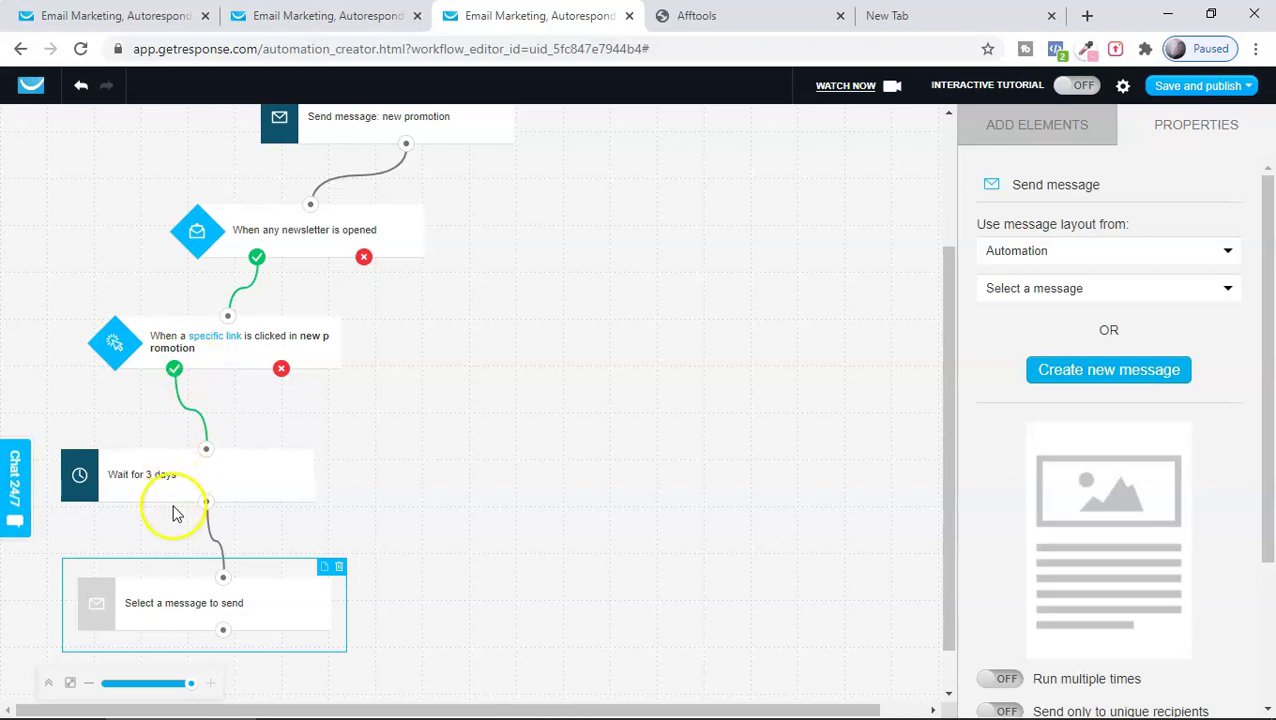
scroll(172, 512, down, 1)
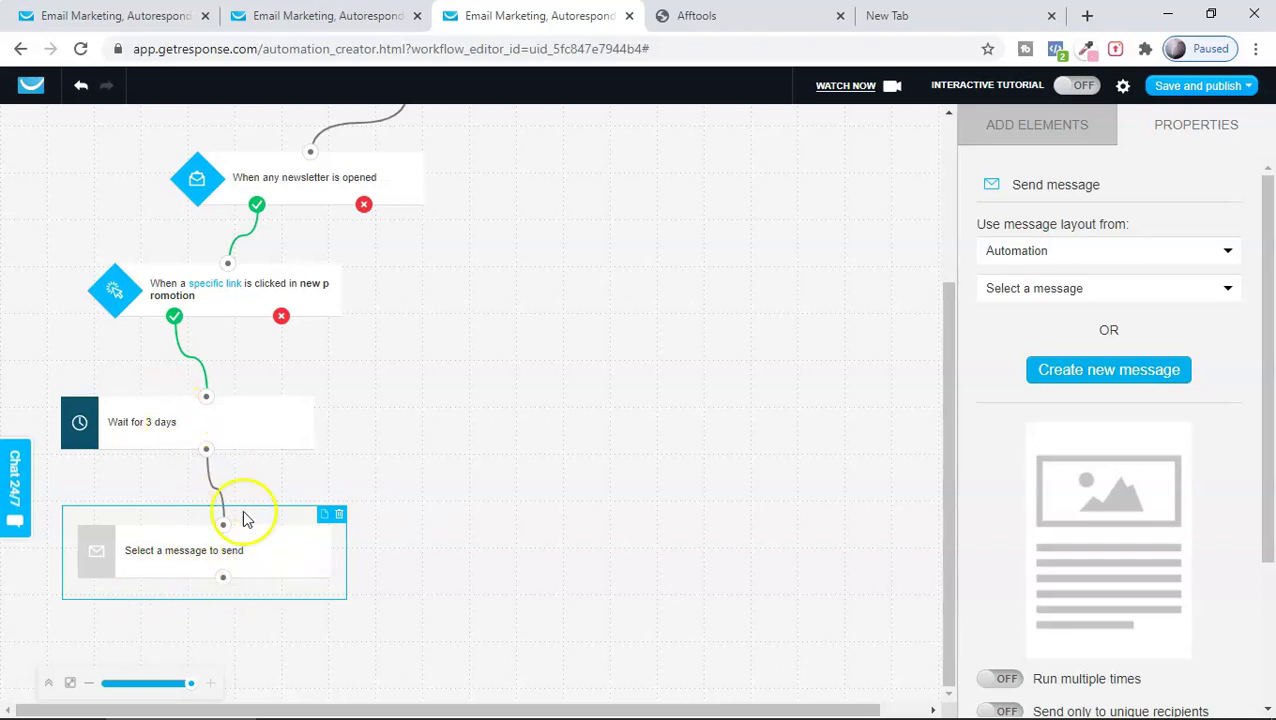
scroll(492, 333, up, 3)
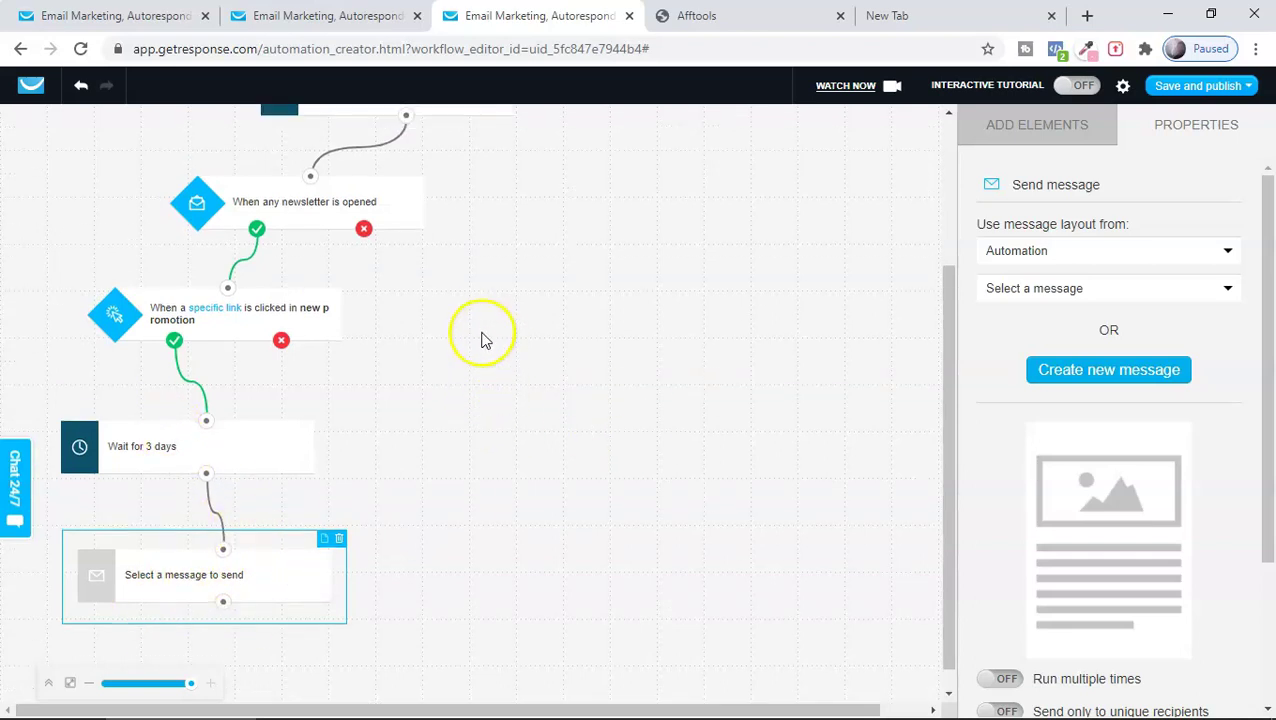
scroll(570, 385, down, 1)
scroll(560, 350, down, 1)
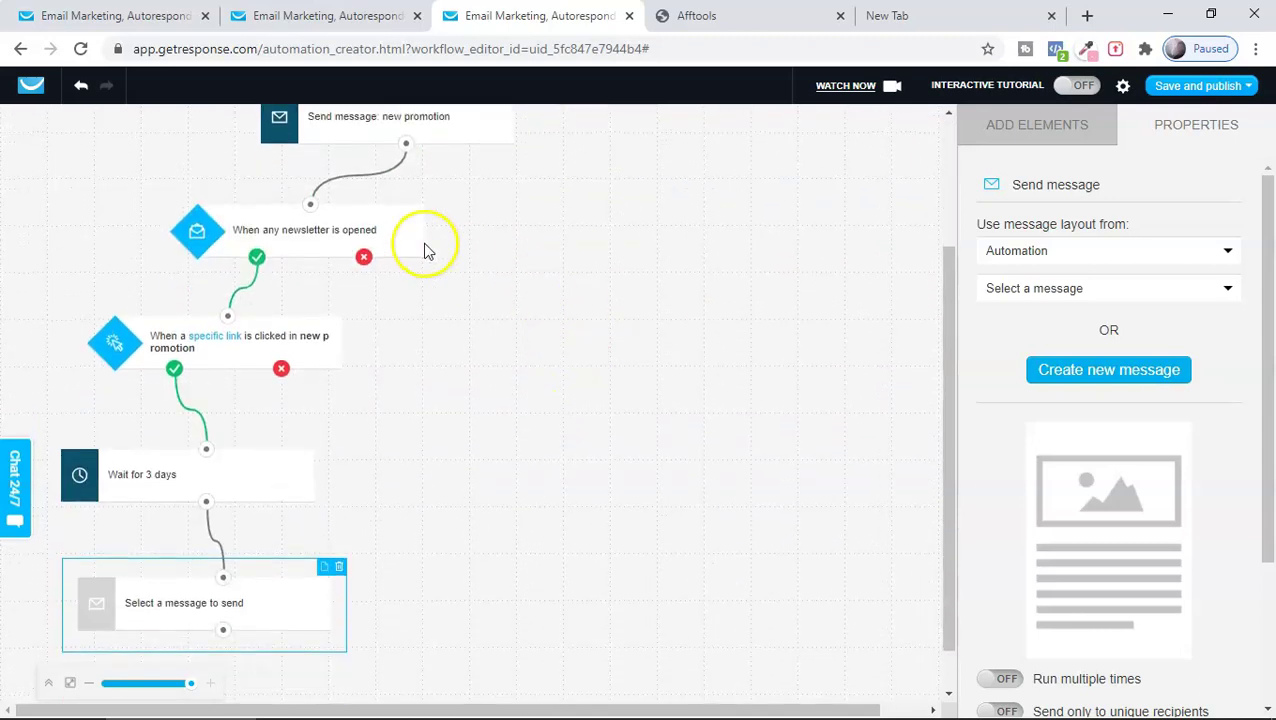
- Shift the message-opened condition to the right and connect a new 1-day Wait action to its no branch
click(449, 221)
click(1071, 122)
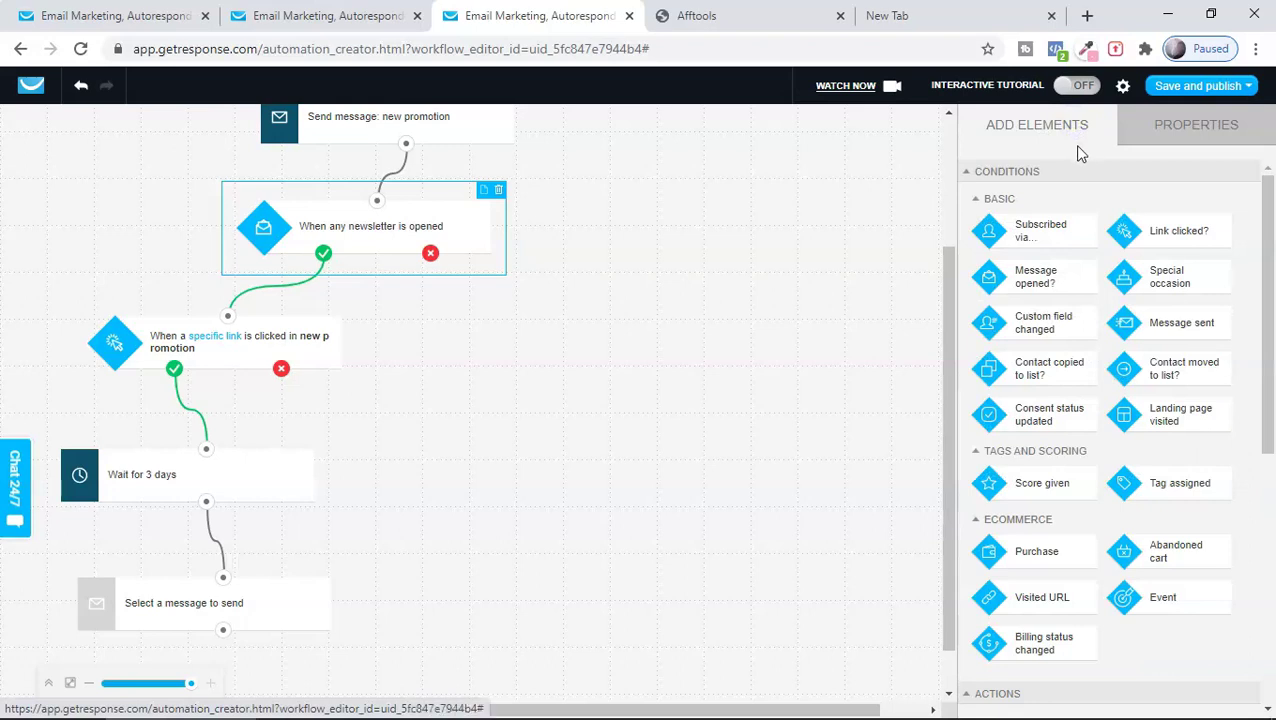
scroll(1045, 530, down, 5)
drag(1041, 424, 649, 333)
drag(430, 253, 829, 357)
- Add a Send message action beneath the 1-day wait, connect the two, and move the action slightly closer to the wait
click(1020, 130)
scroll(1090, 476, down, 5)
drag(1071, 293, 769, 451)
scroll(828, 506, up, 2)
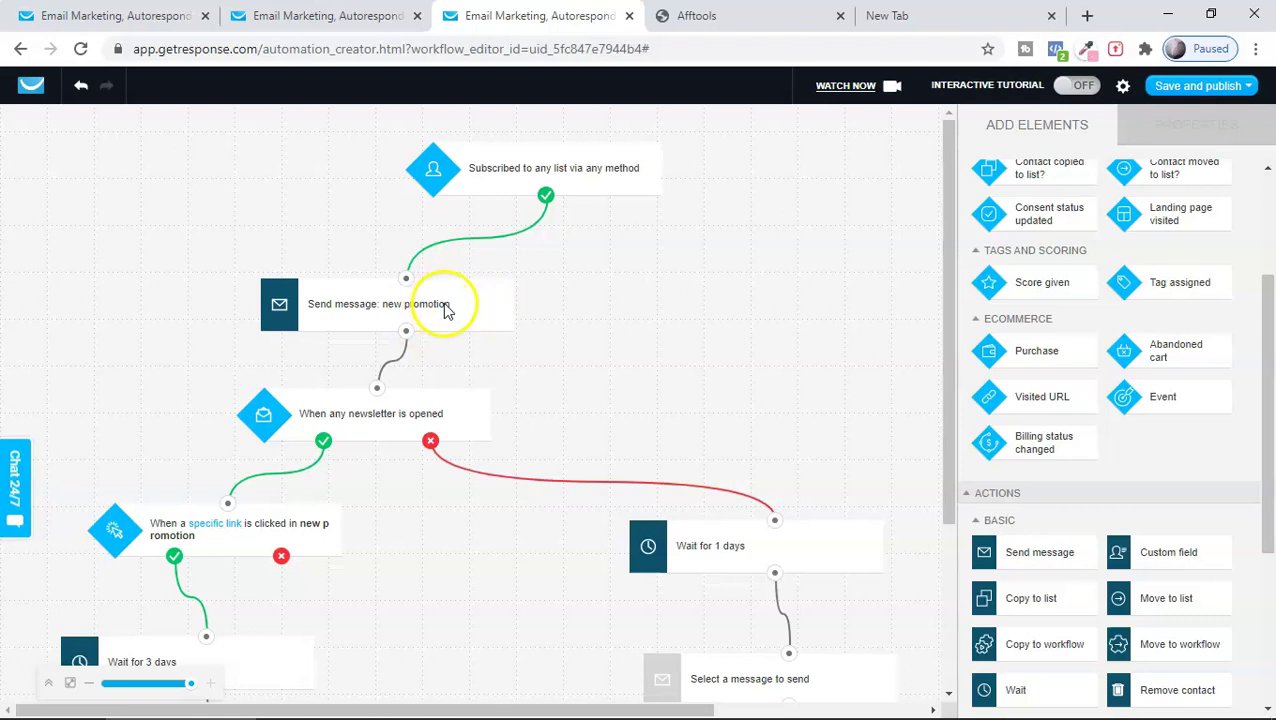
scroll(460, 315, down, 2)
scroll(740, 440, down, 1)
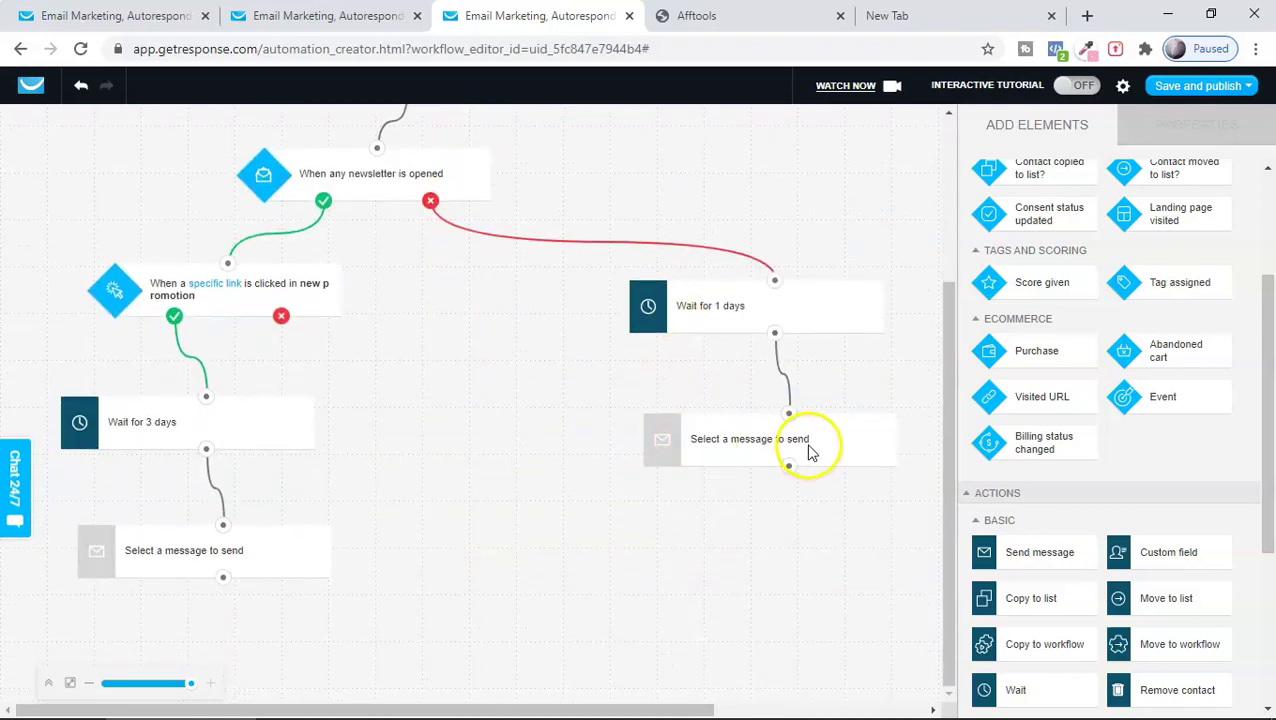
click(766, 446)
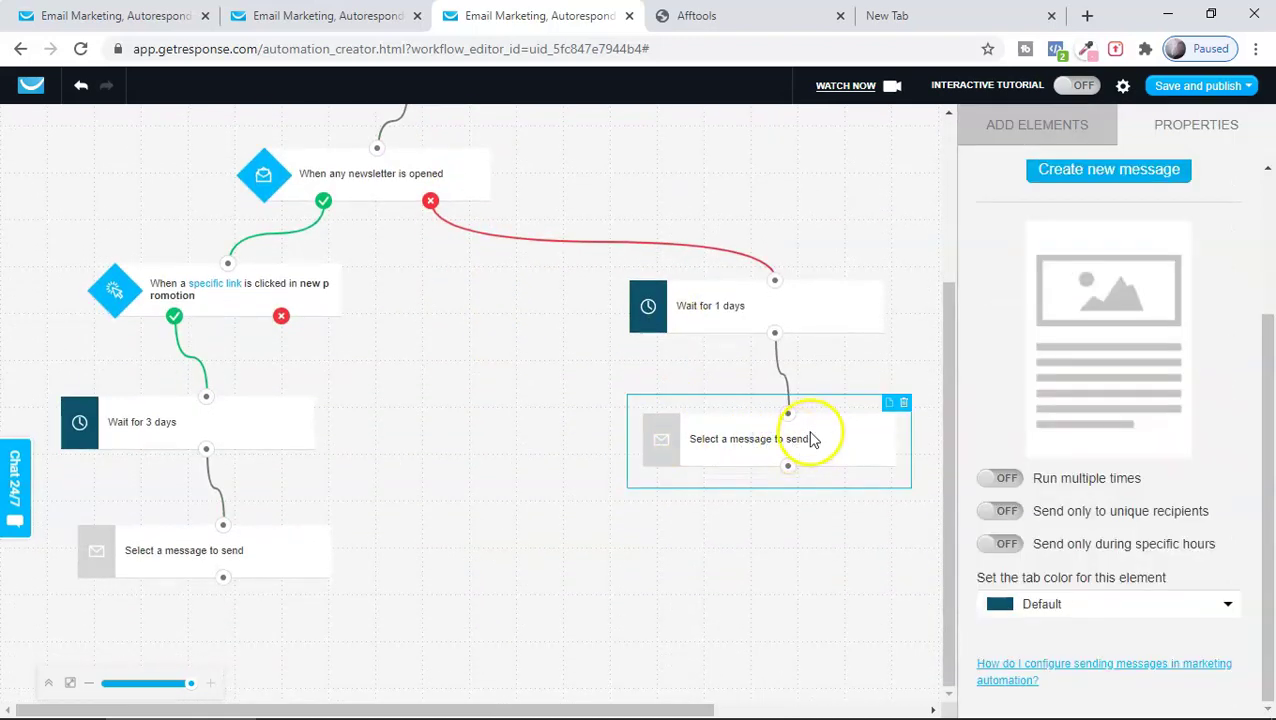
drag(813, 460, 806, 430)
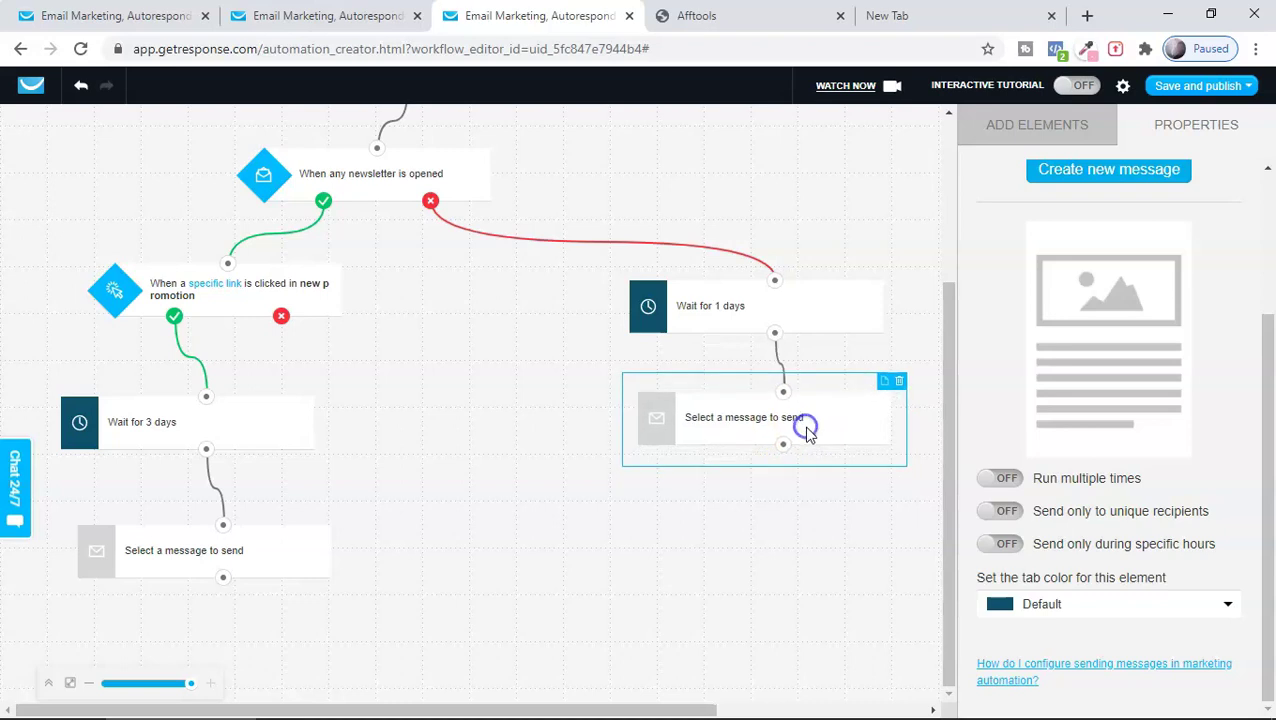
- Add a Message opened? condition beneath the Send message action on the 1-day wait path and connect the two
click(1031, 138)
scroll(1060, 393, down, 1)
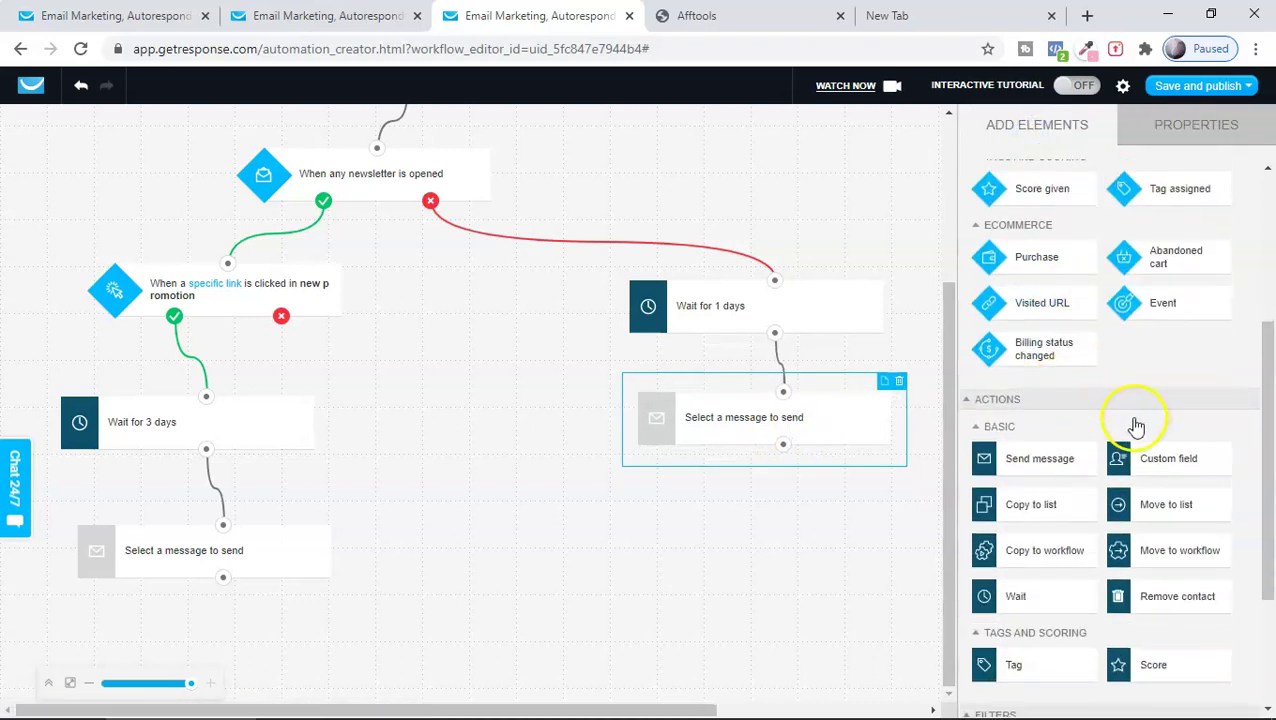
scroll(1131, 427, up, 2)
scroll(1125, 422, up, 2)
drag(994, 276, 760, 520)
drag(783, 444, 755, 530)
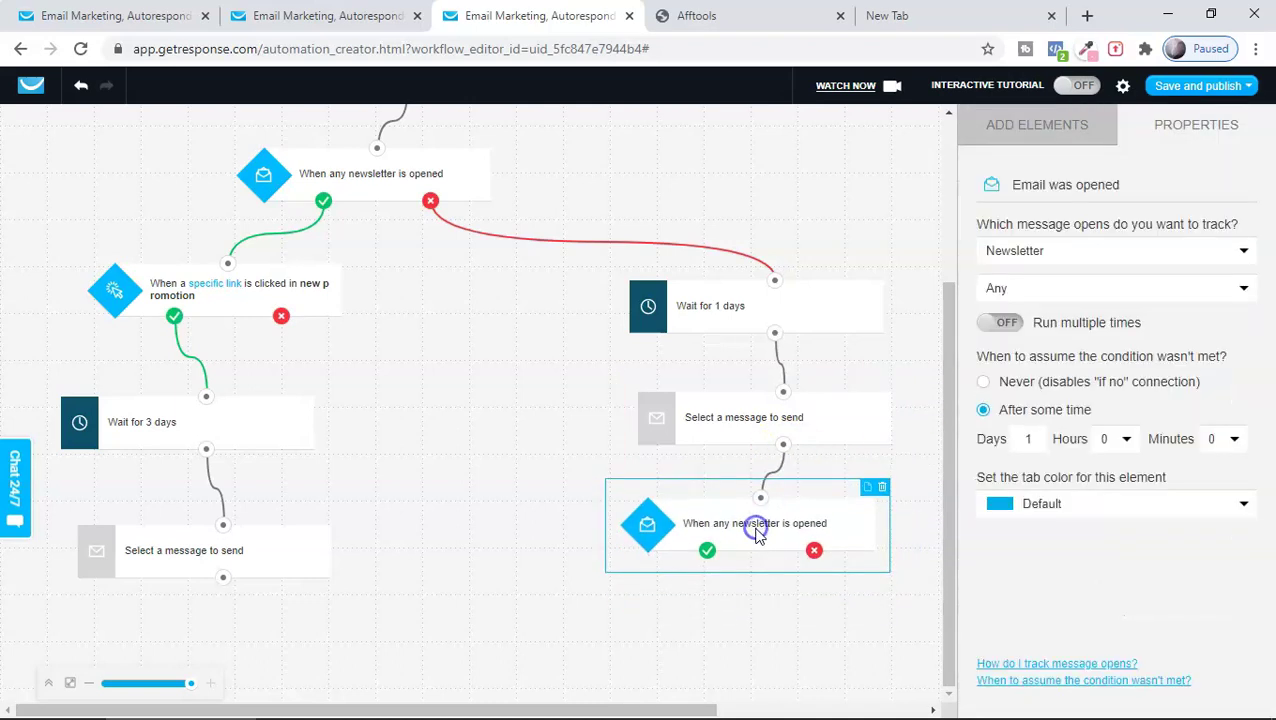
- Add a Link clicked? condition beneath the second message-opened condition and connect it to that condition's yes branch
click(1060, 130)
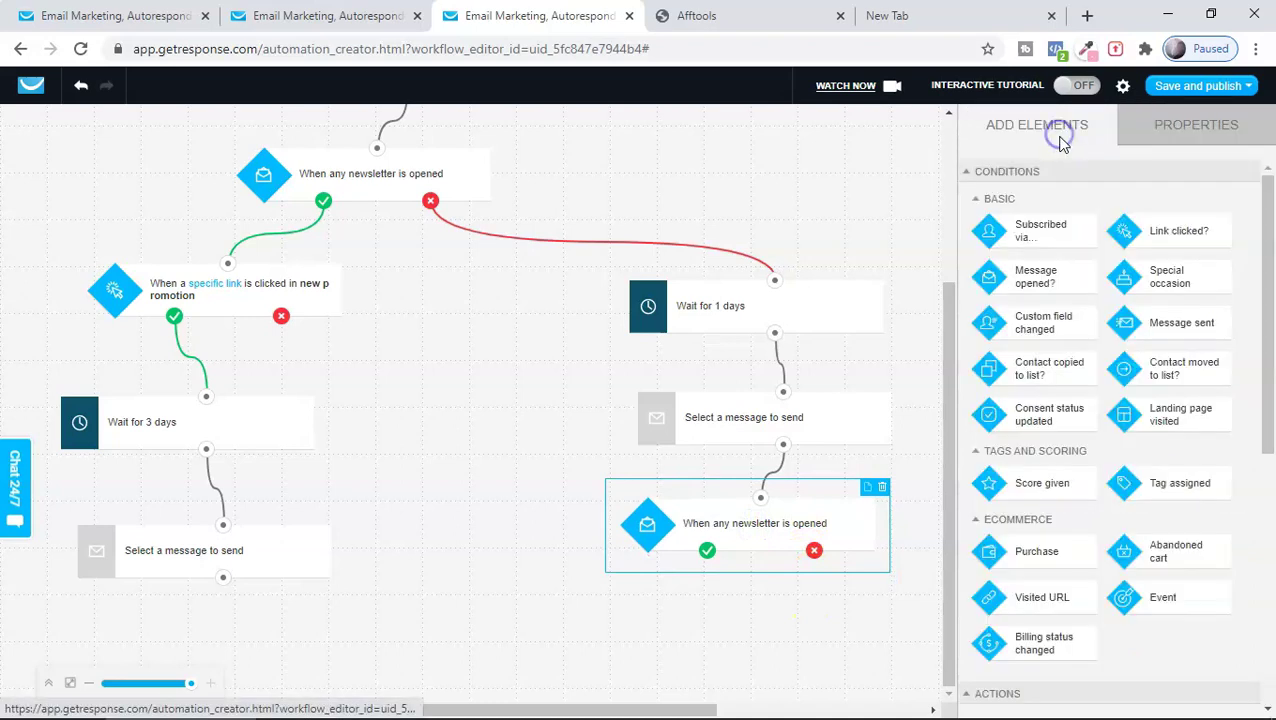
drag(1180, 238, 737, 607)
drag(708, 556, 745, 615)
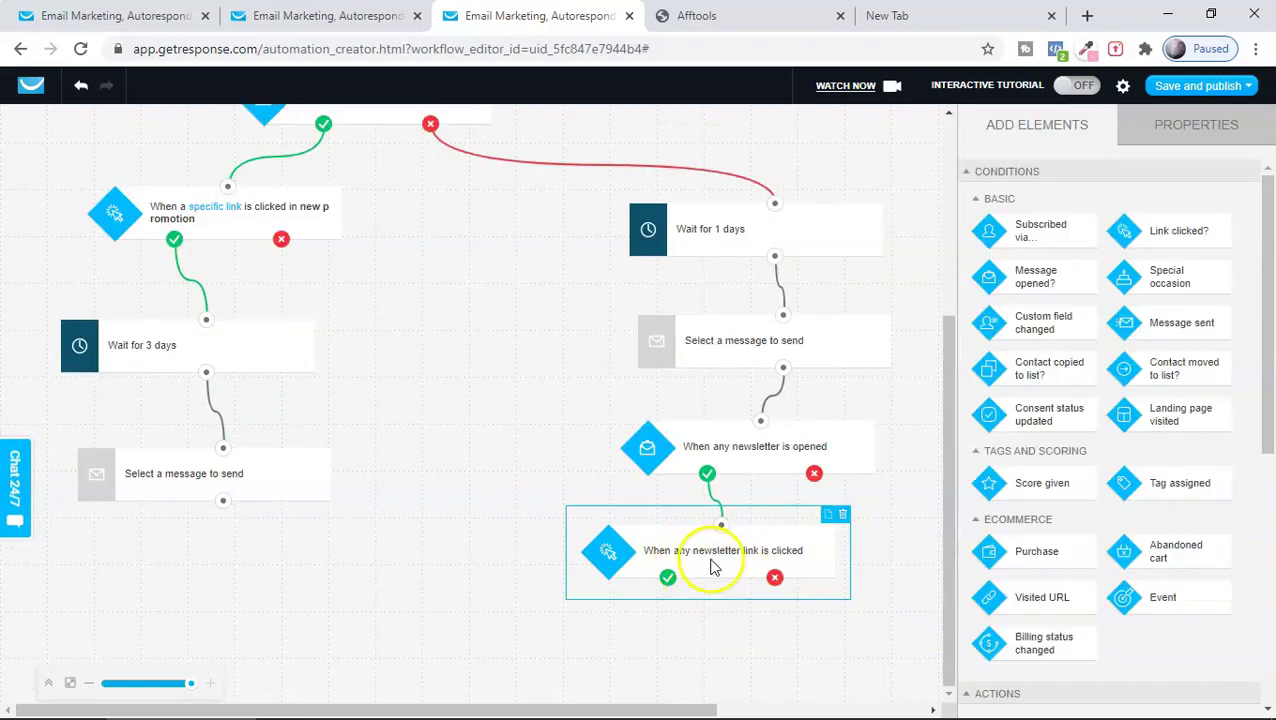
click(1157, 130)
- Add a Wait action of 3 days beneath the second link-clicked condition and connect it to the yes branch
click(1045, 125)
scroll(1110, 390, down, 5)
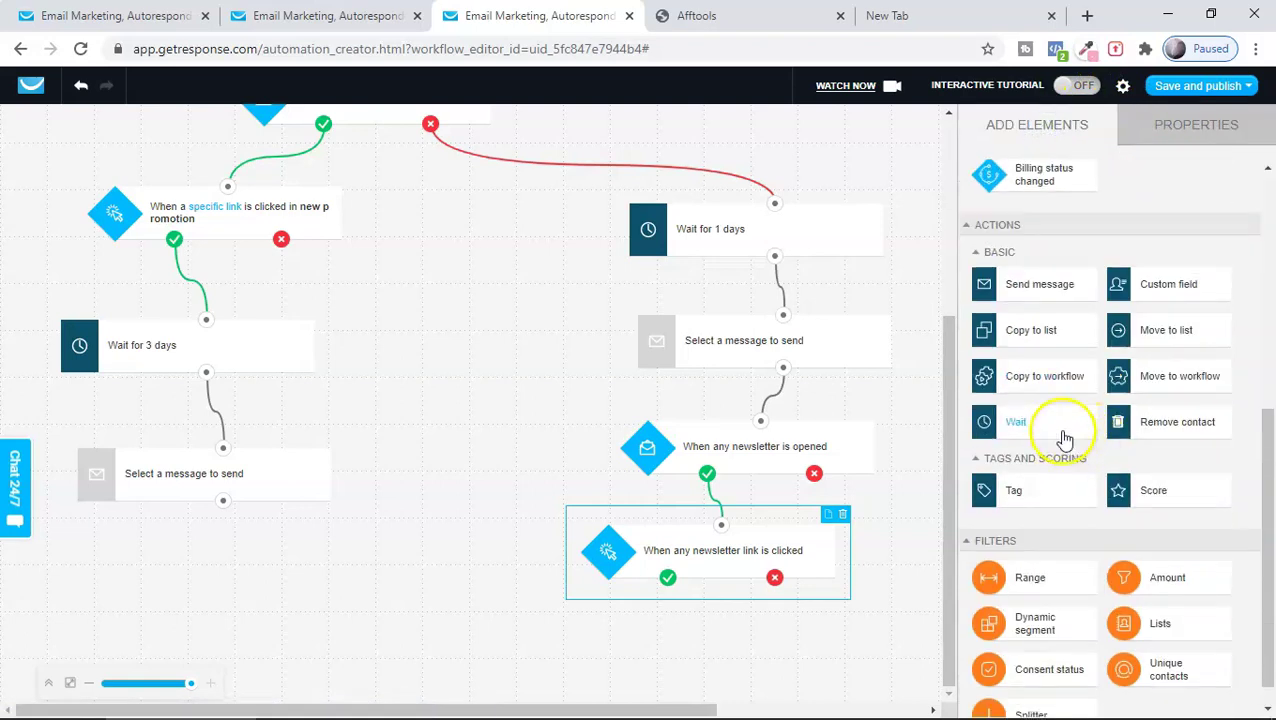
drag(1046, 428, 720, 628)
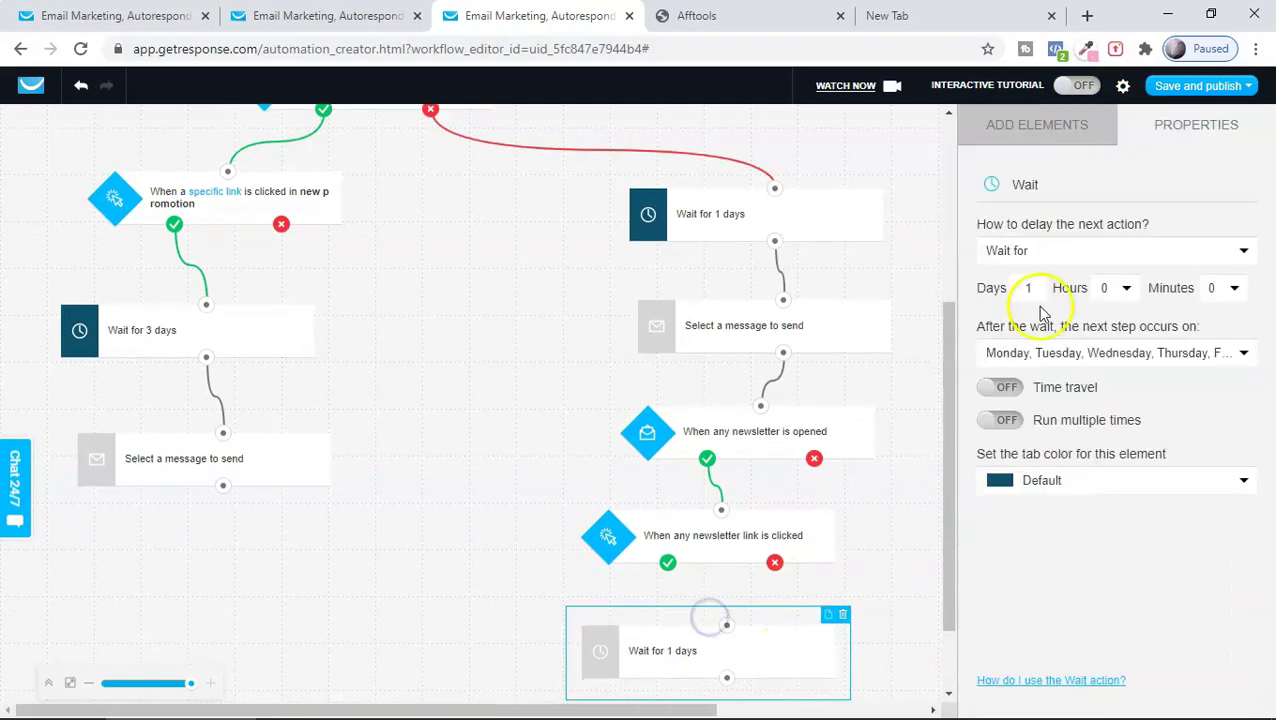
text(3)
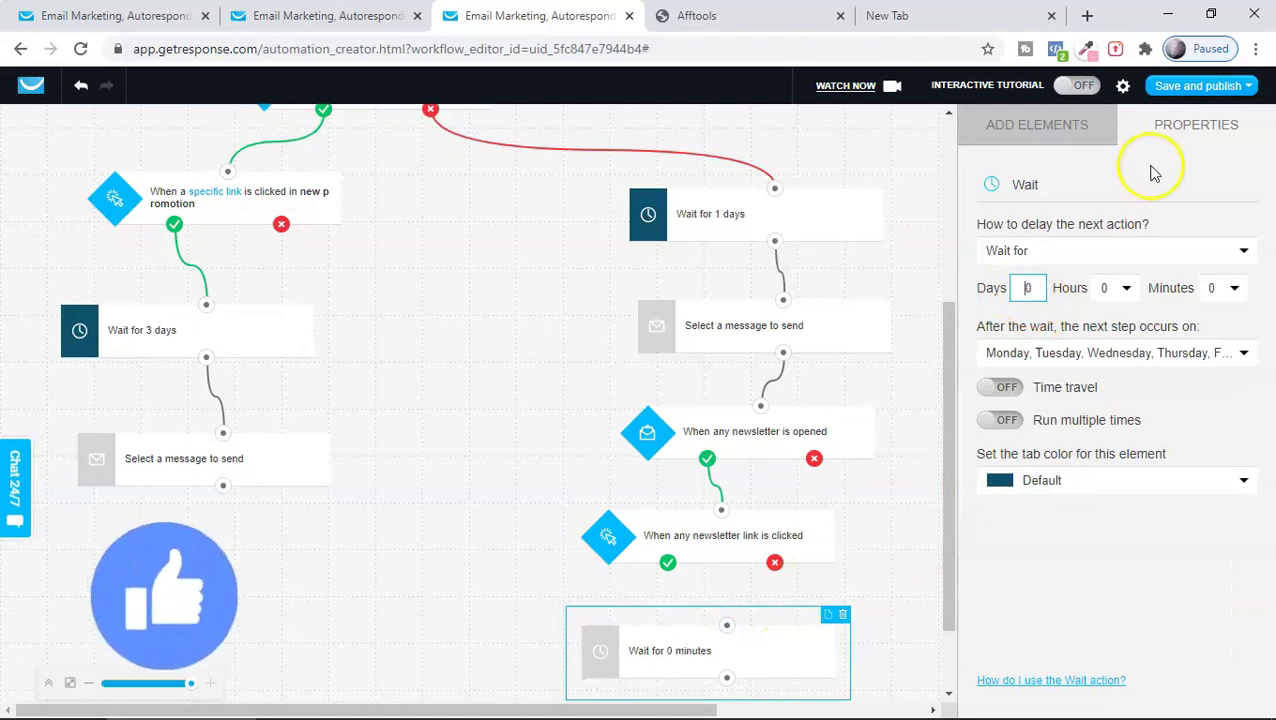
scroll(706, 592, down, 1)
click(706, 592)
- Move the follow-up Send message action on the first path lower and connect the second 3-day wait to it
drag(180, 370, 211, 625)
drag(727, 578, 256, 593)
scroll(365, 447, down, 1)
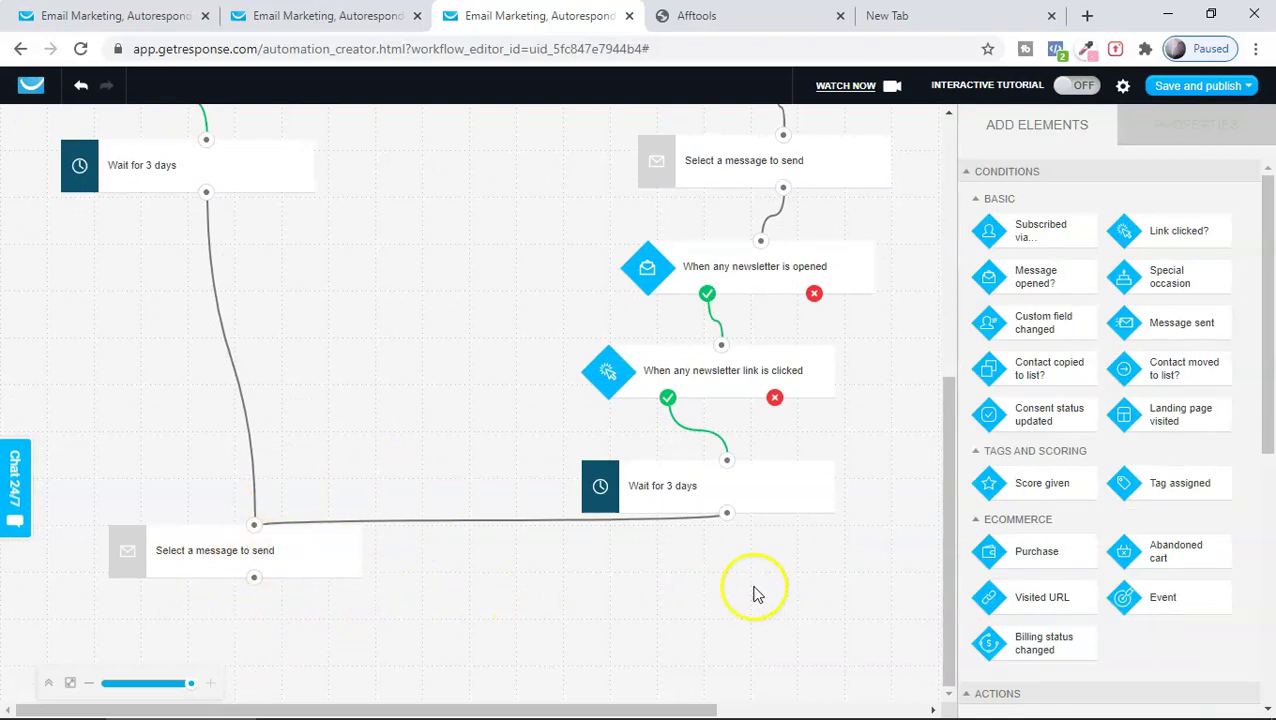
- Move the second 3-day Wait action left and try to draw a connection from the second link-clicked condition's no branch
scroll(730, 560, up, 3)
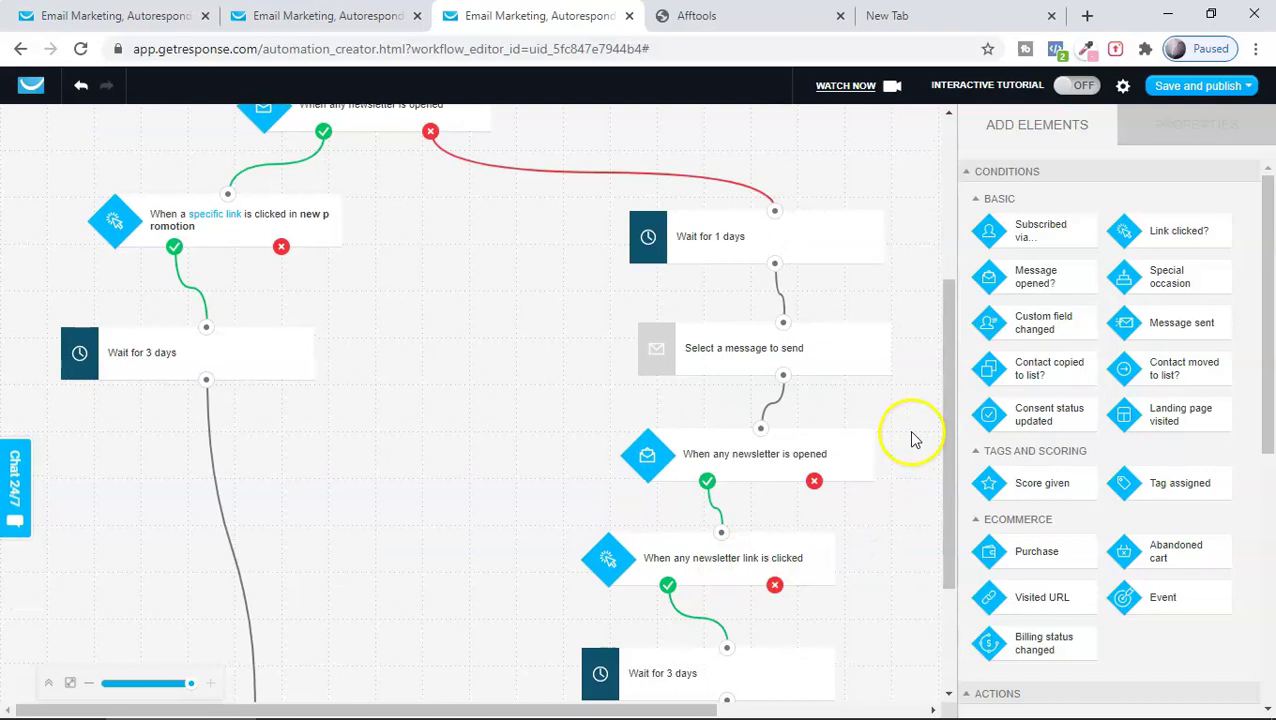
scroll(911, 435, up, 5)
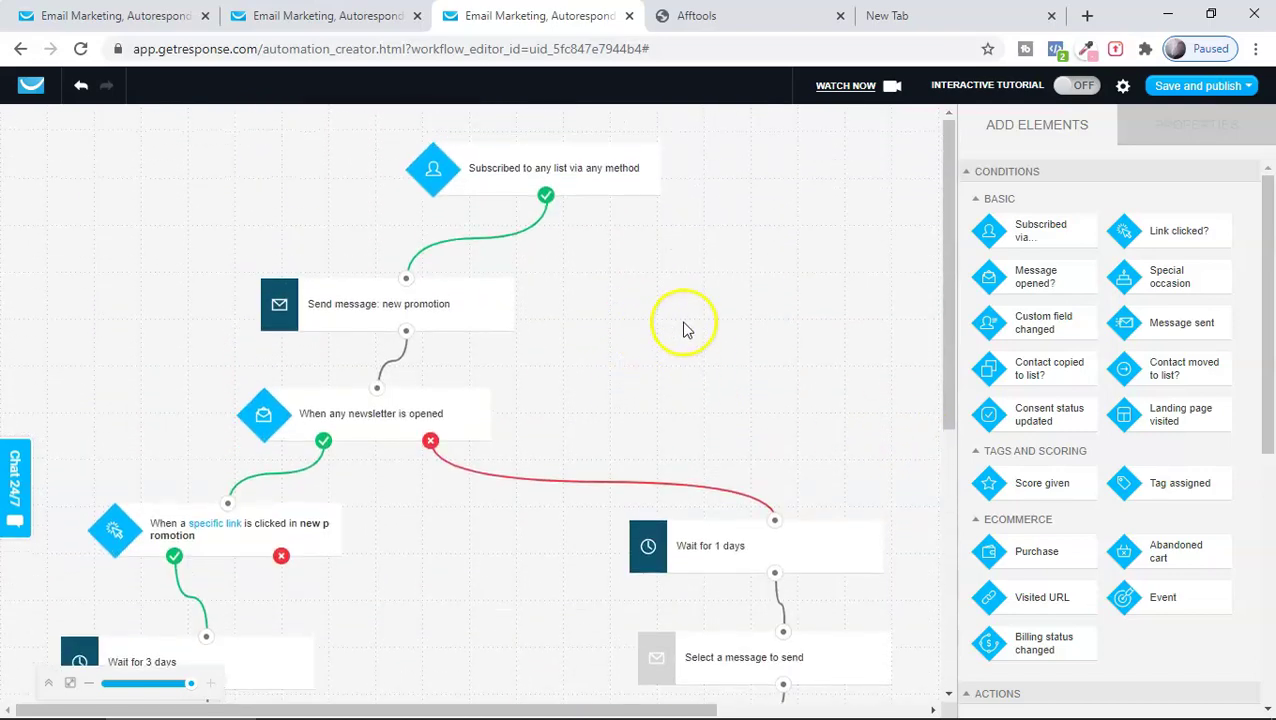
scroll(686, 330, down, 8)
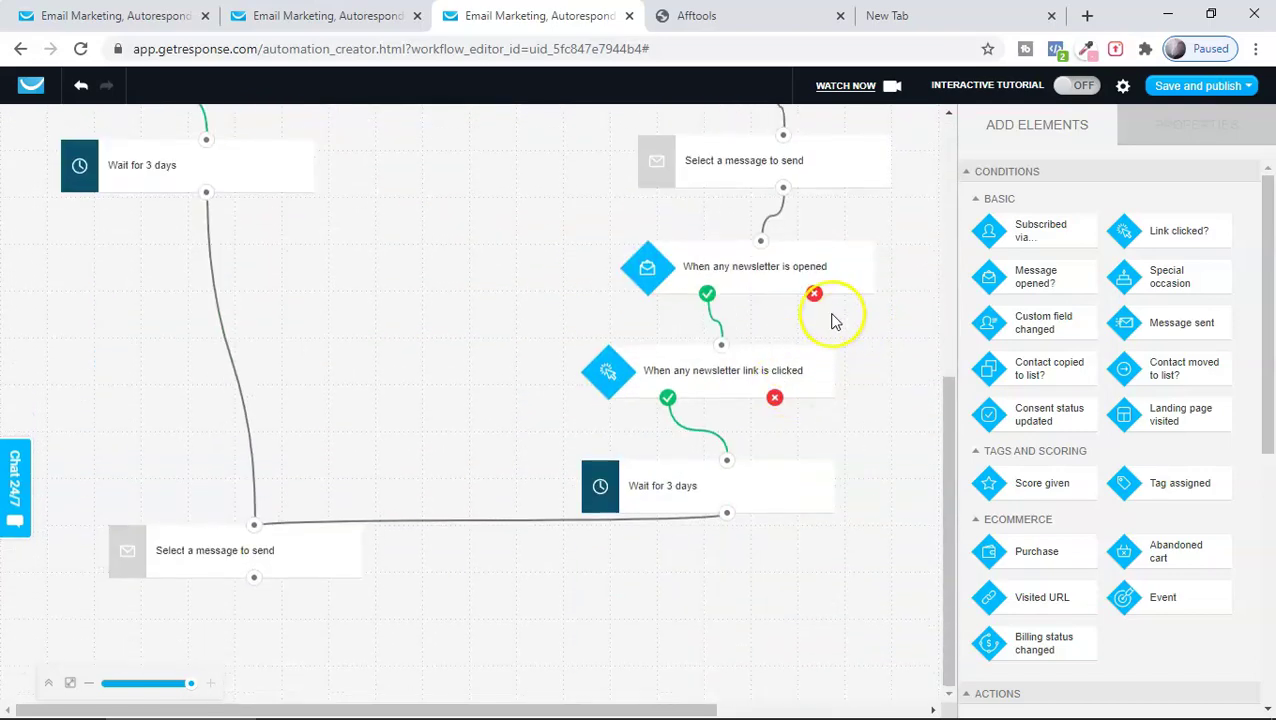
scroll(885, 485, up, 1)
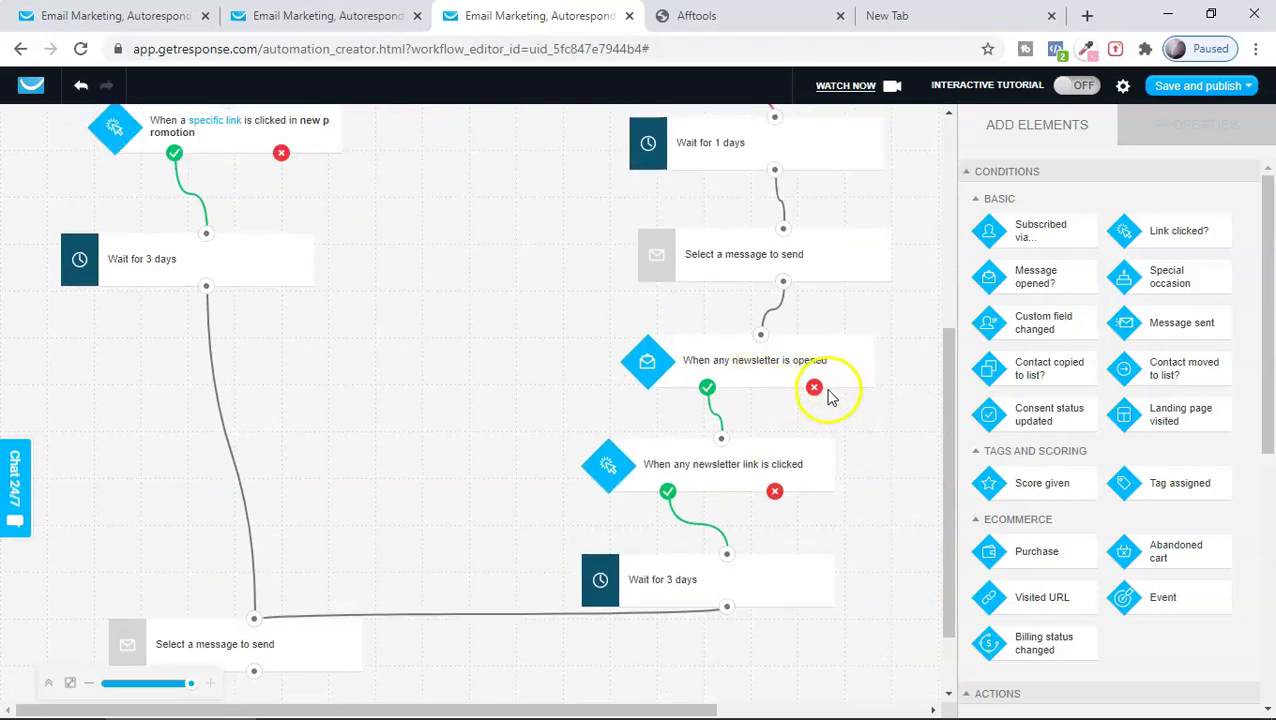
scroll(854, 450, down, 1)
drag(700, 580, 560, 485)
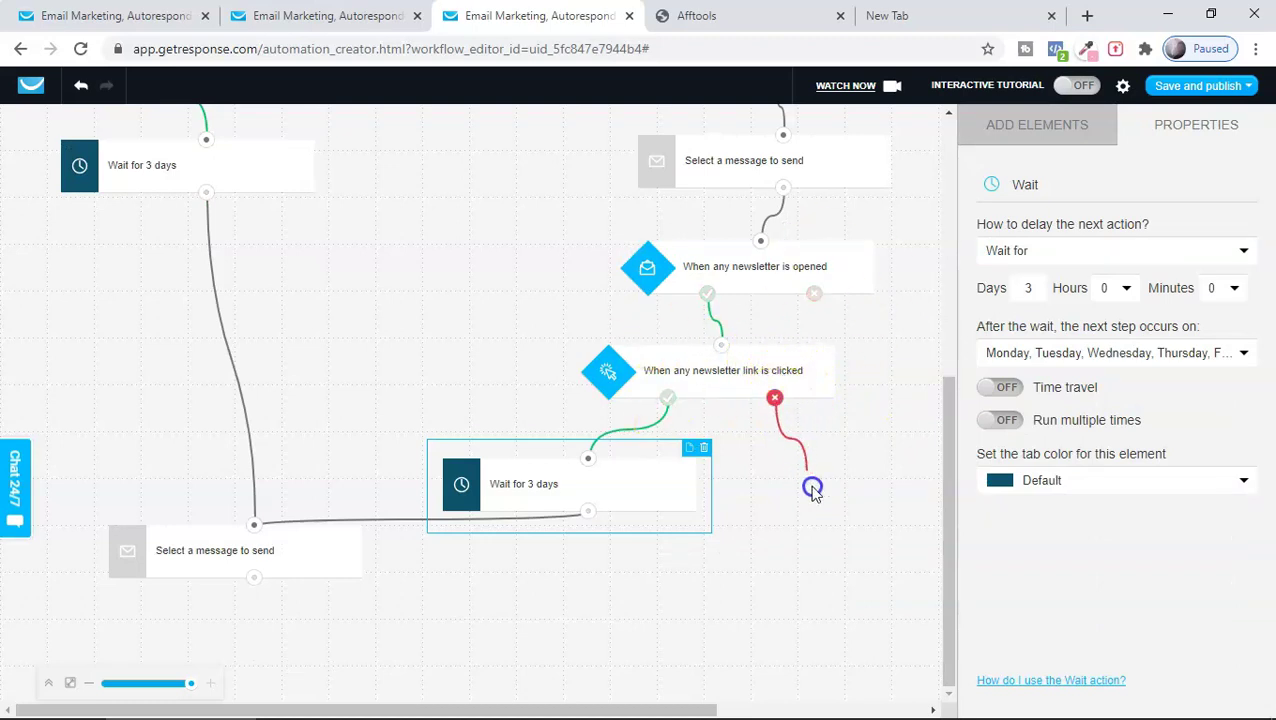
drag(793, 482, 790, 483)
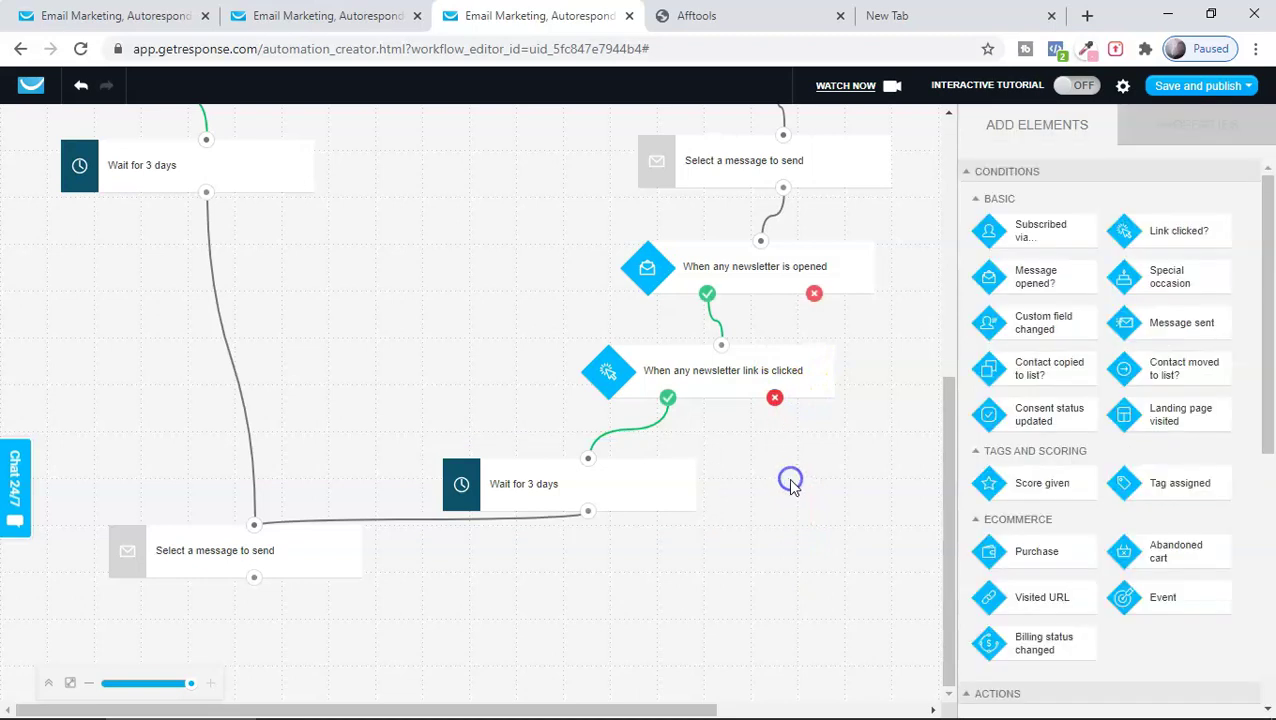
- Add a Tag action beneath the second link-clicked condition and connect that condition's no branch to it
scroll(1040, 480, down, 5)
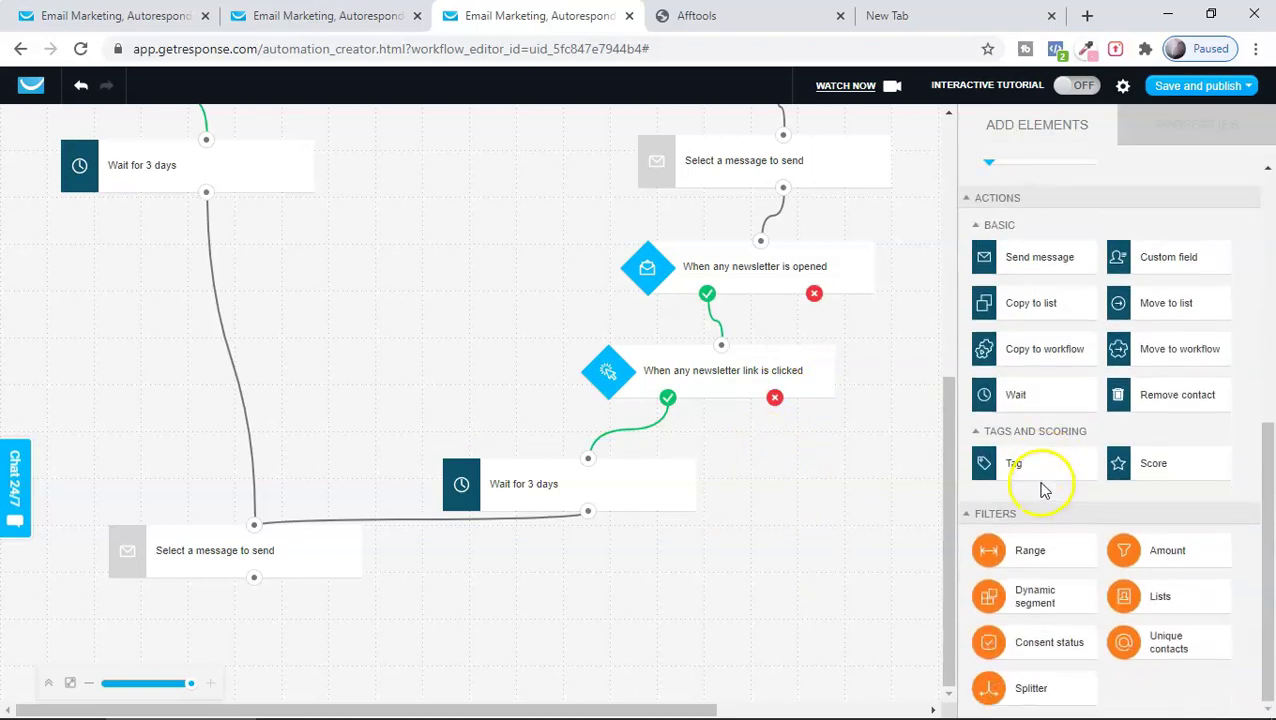
click(1052, 478)
drag(774, 397, 800, 600)
click(800, 598)
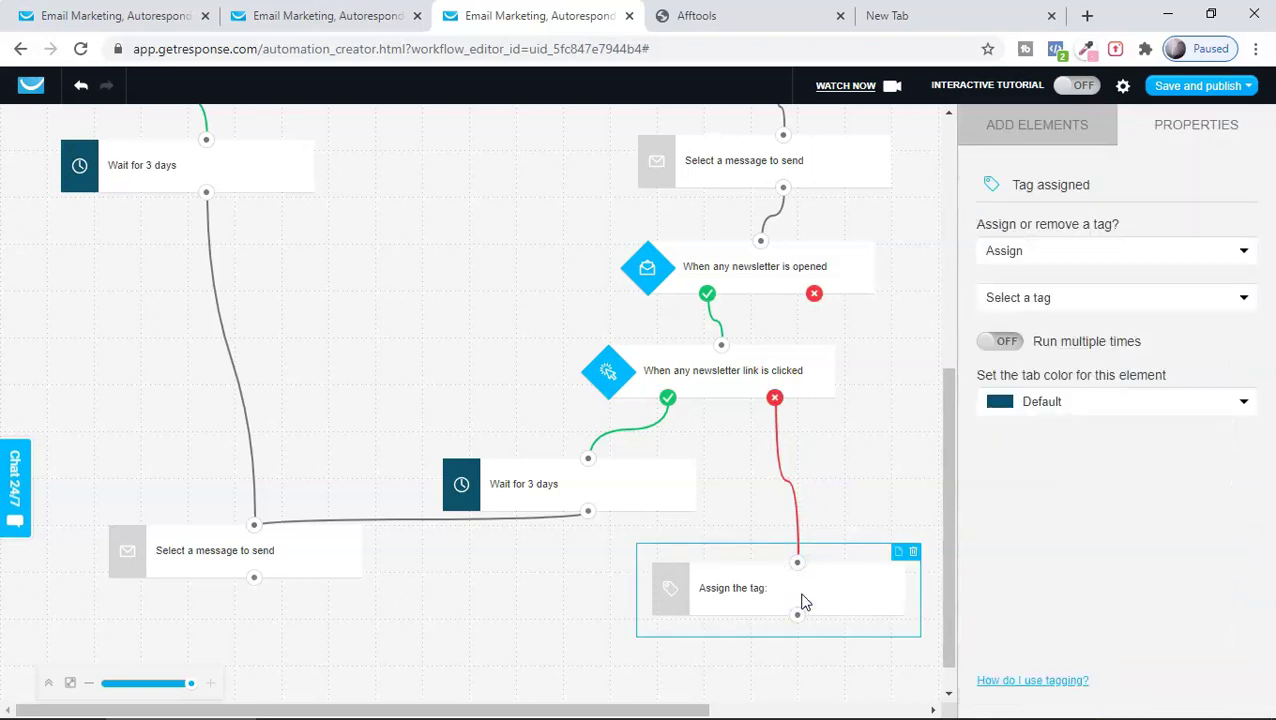
- Create a new tag named inactive_user5 for the Tag action to assign
click(1060, 297)
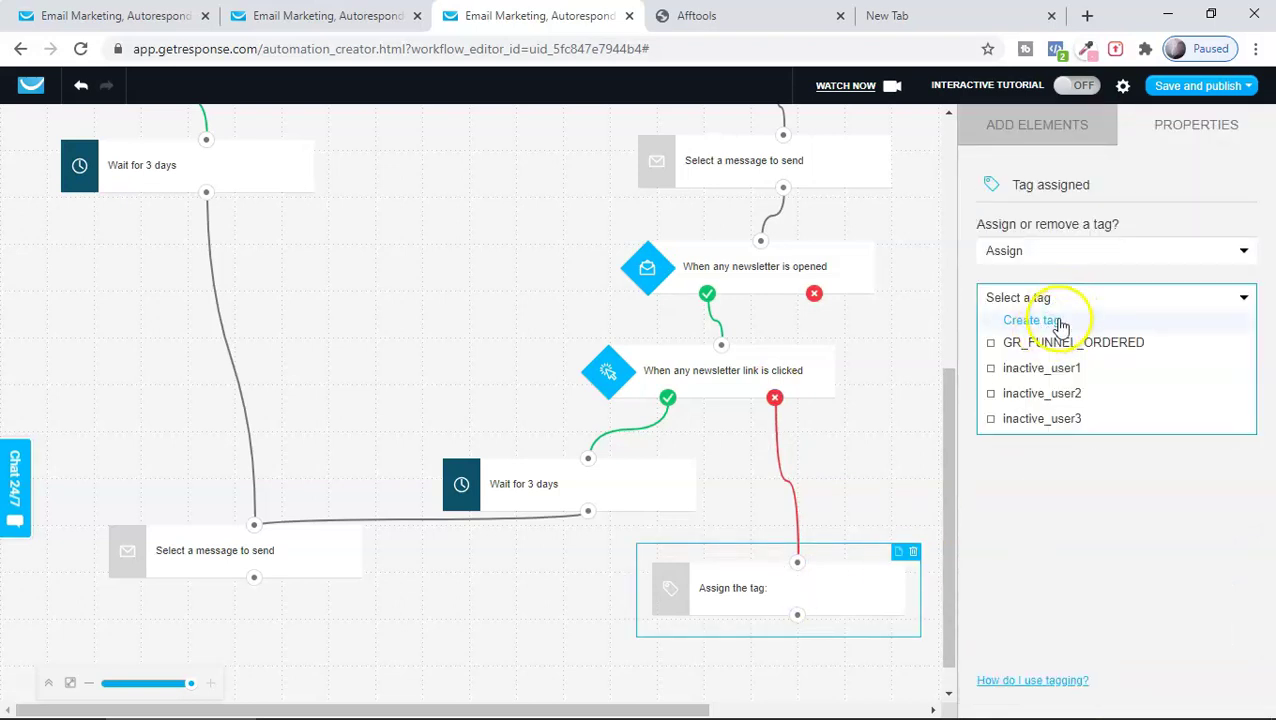
click(1046, 296)
click(1044, 297)
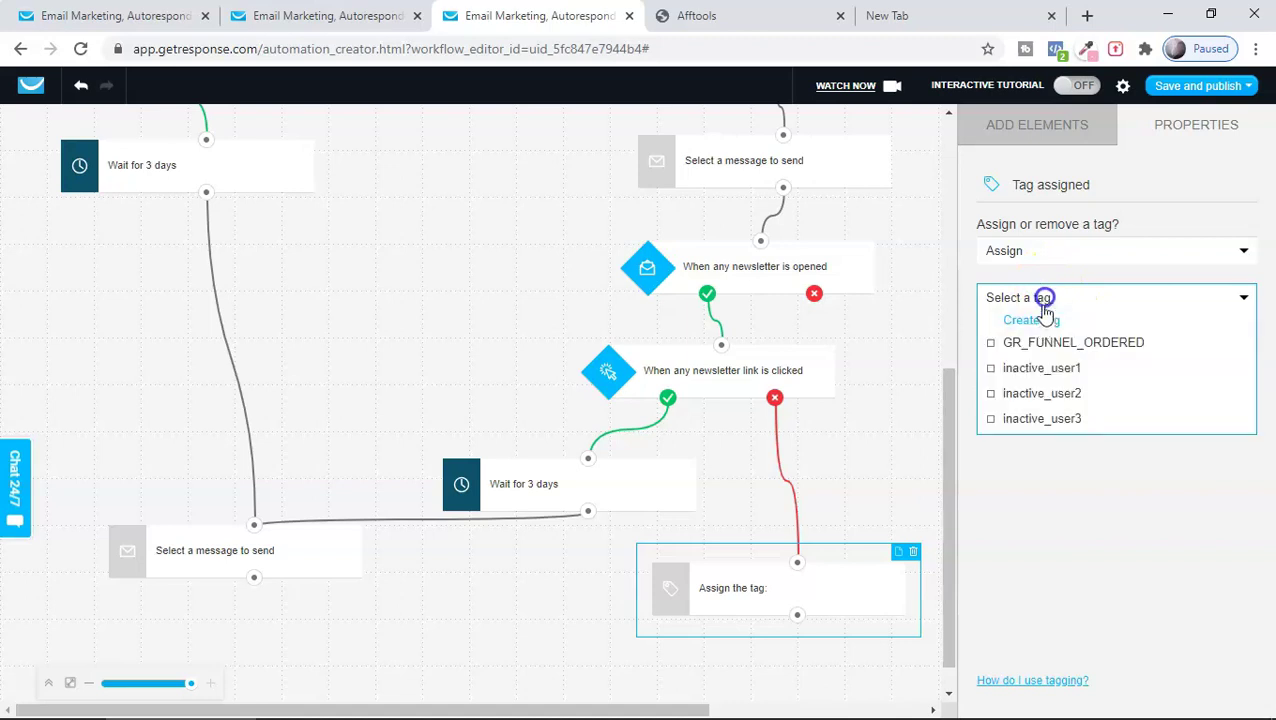
click(1040, 320)
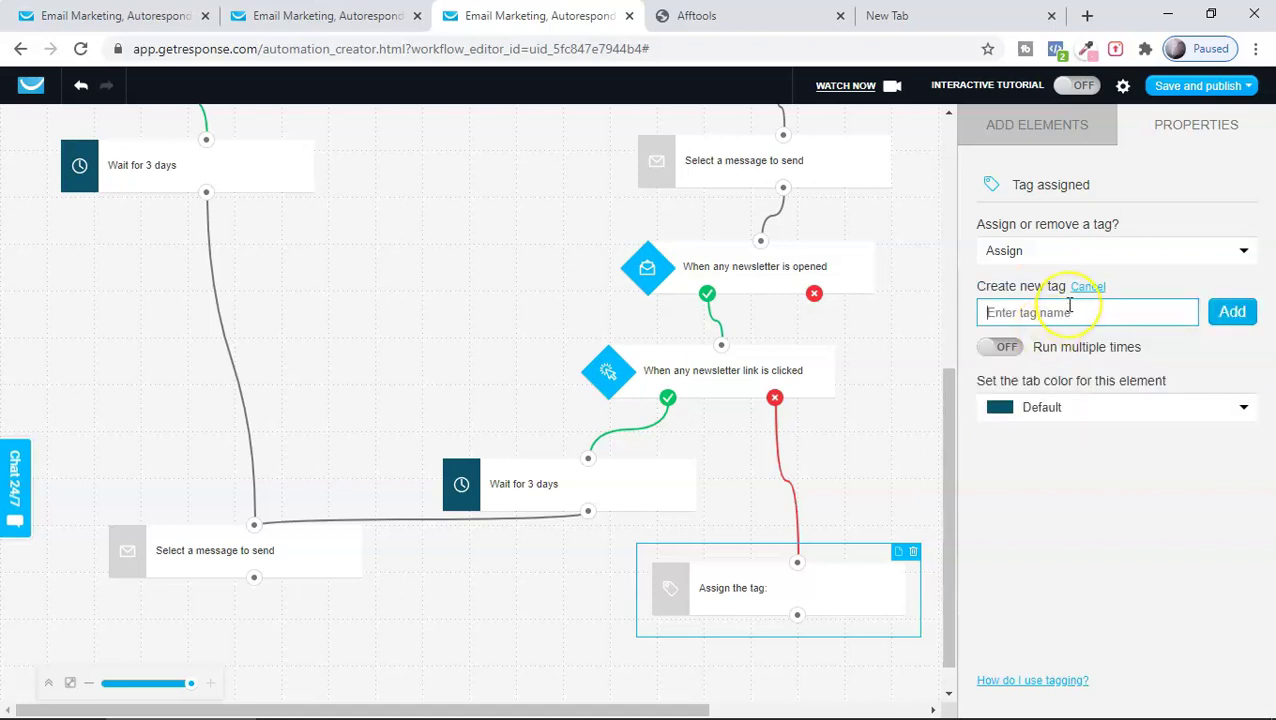
text(in)
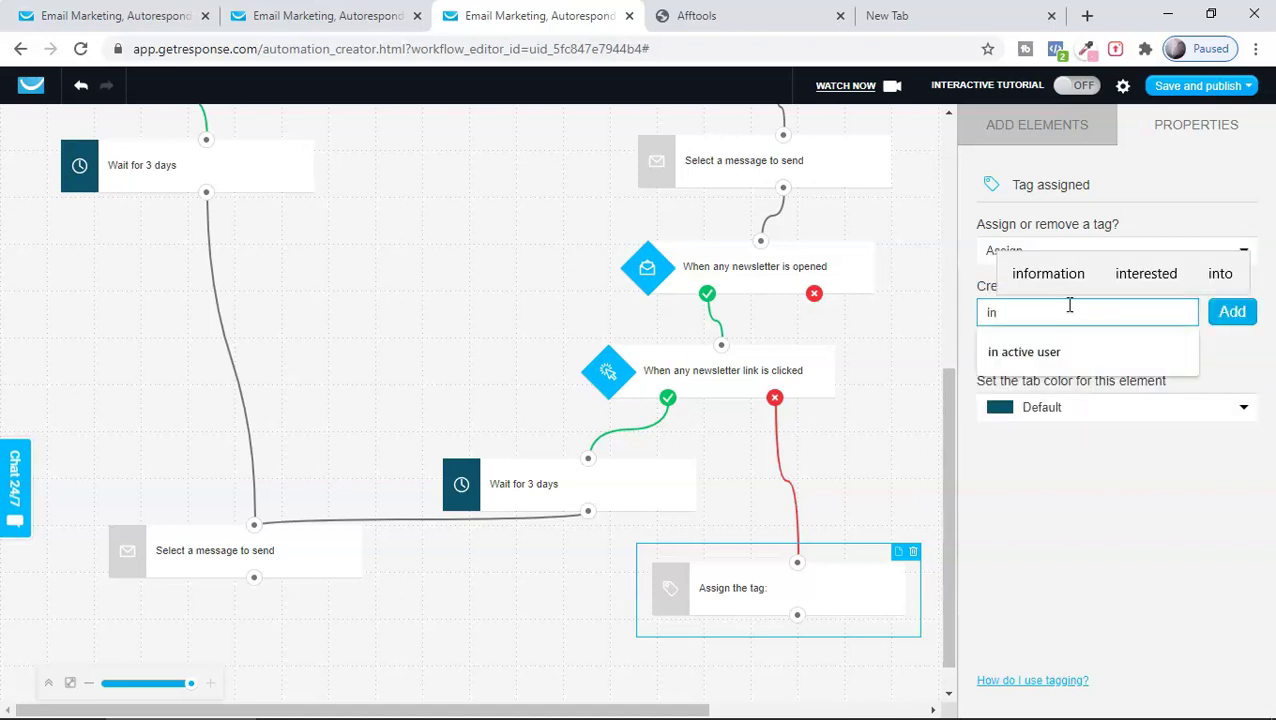
text(active_user5)
key(Return)
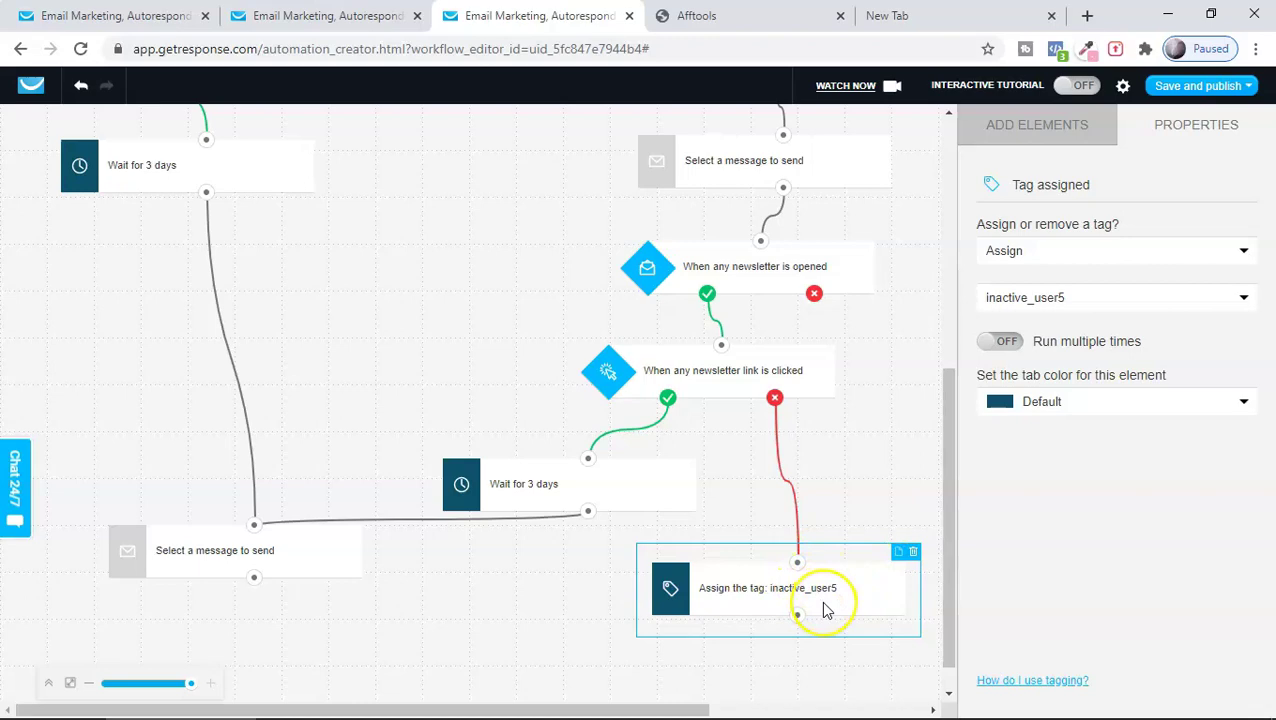
- Add a Wait action of 1 day beneath the first link-clicked condition and connect that condition's no branch to it
scroll(832, 598, up, 3)
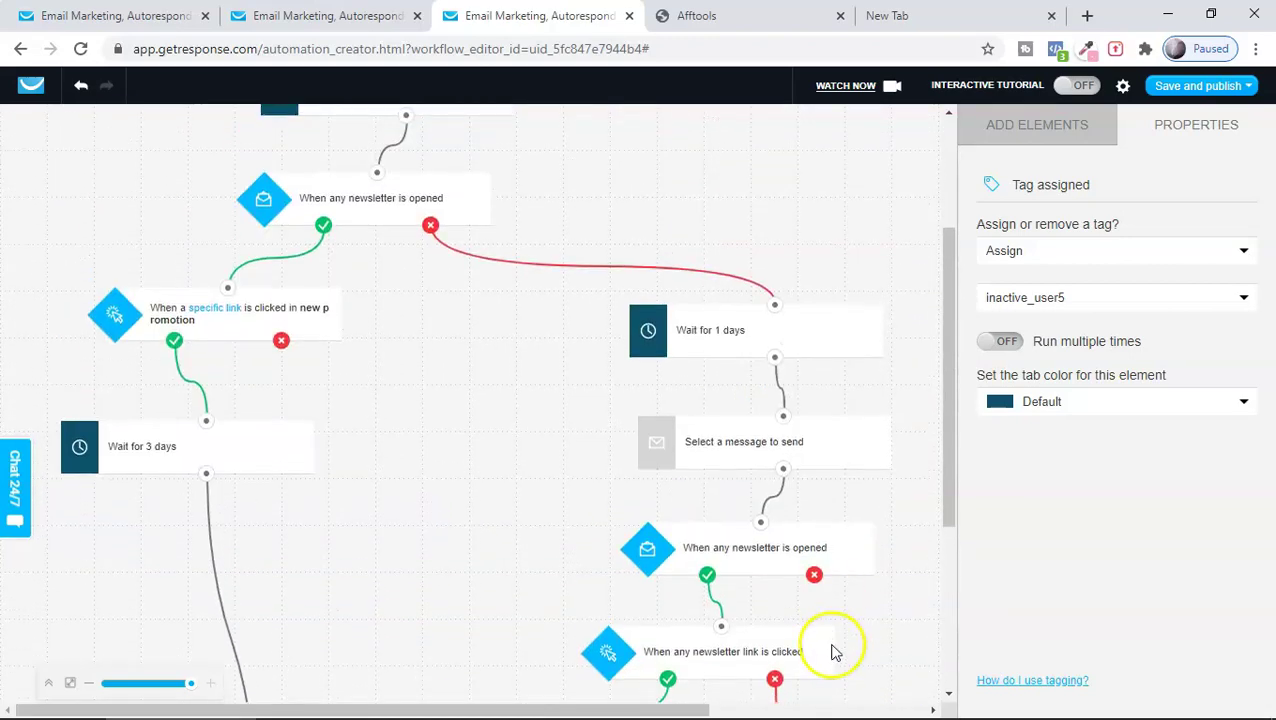
scroll(836, 652, down, 4)
scroll(860, 545, up, 5)
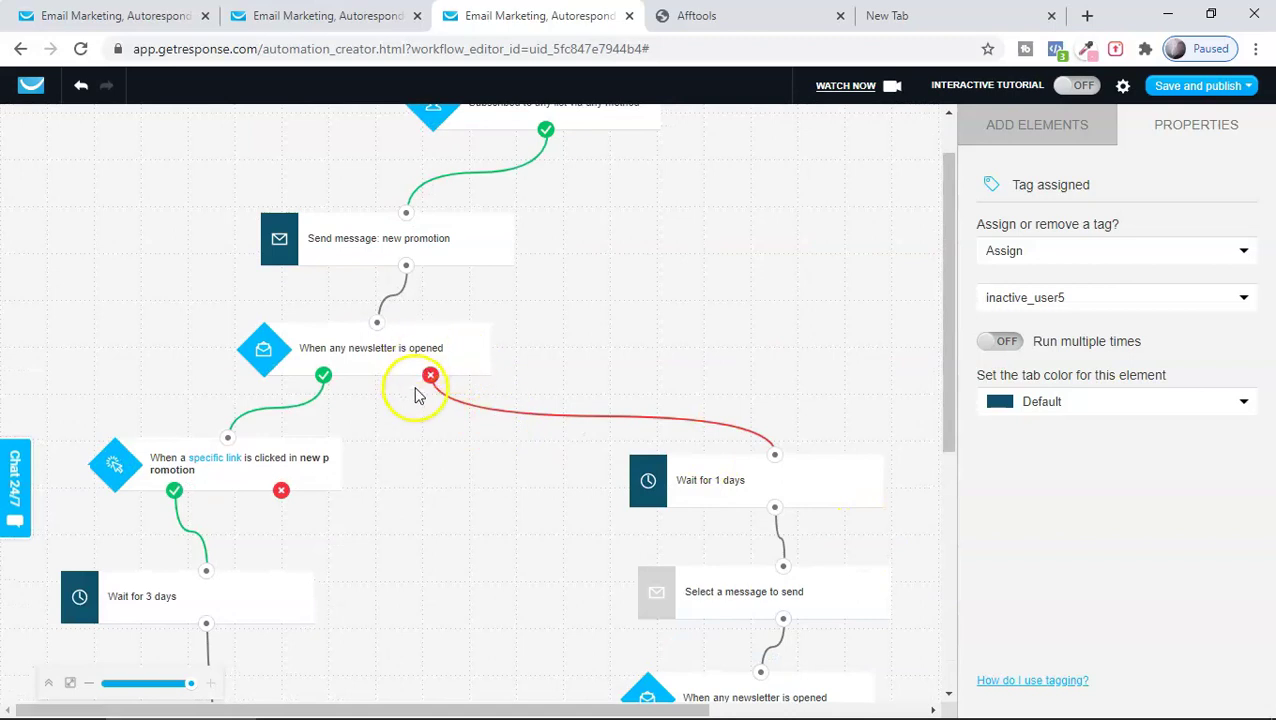
scroll(854, 450, down, 3)
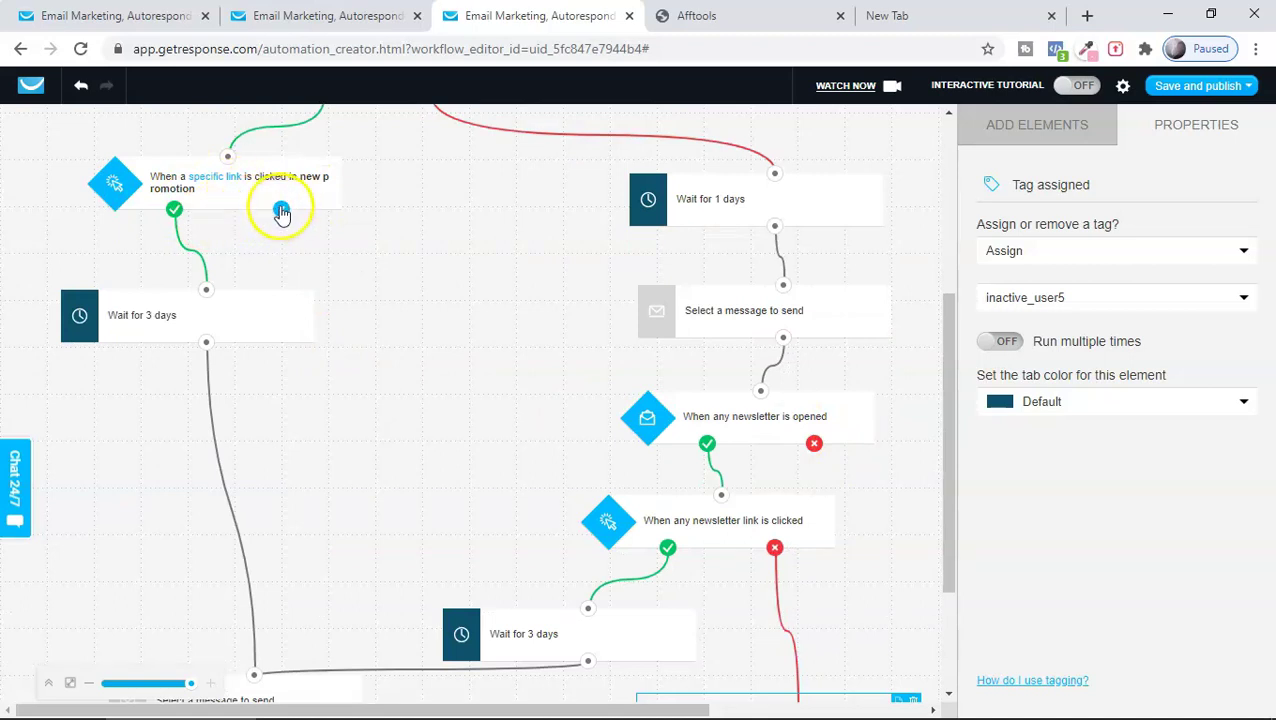
scroll(541, 293, up, 2)
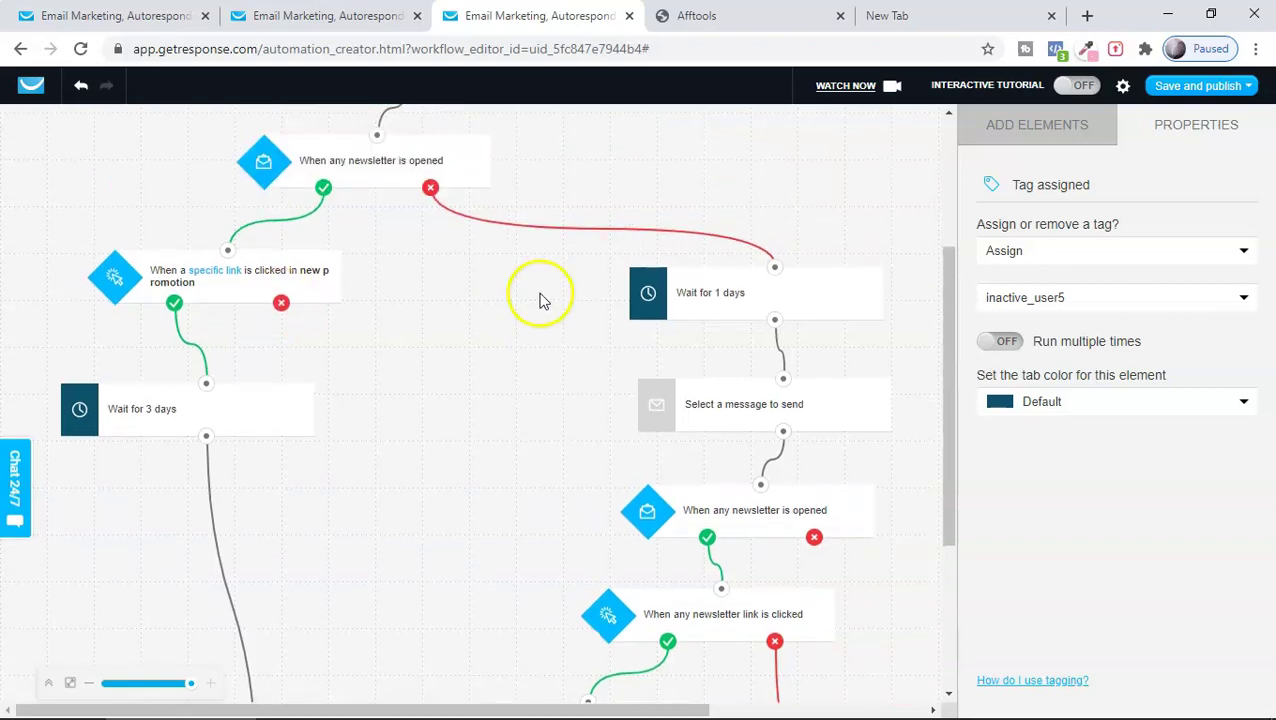
click(1026, 138)
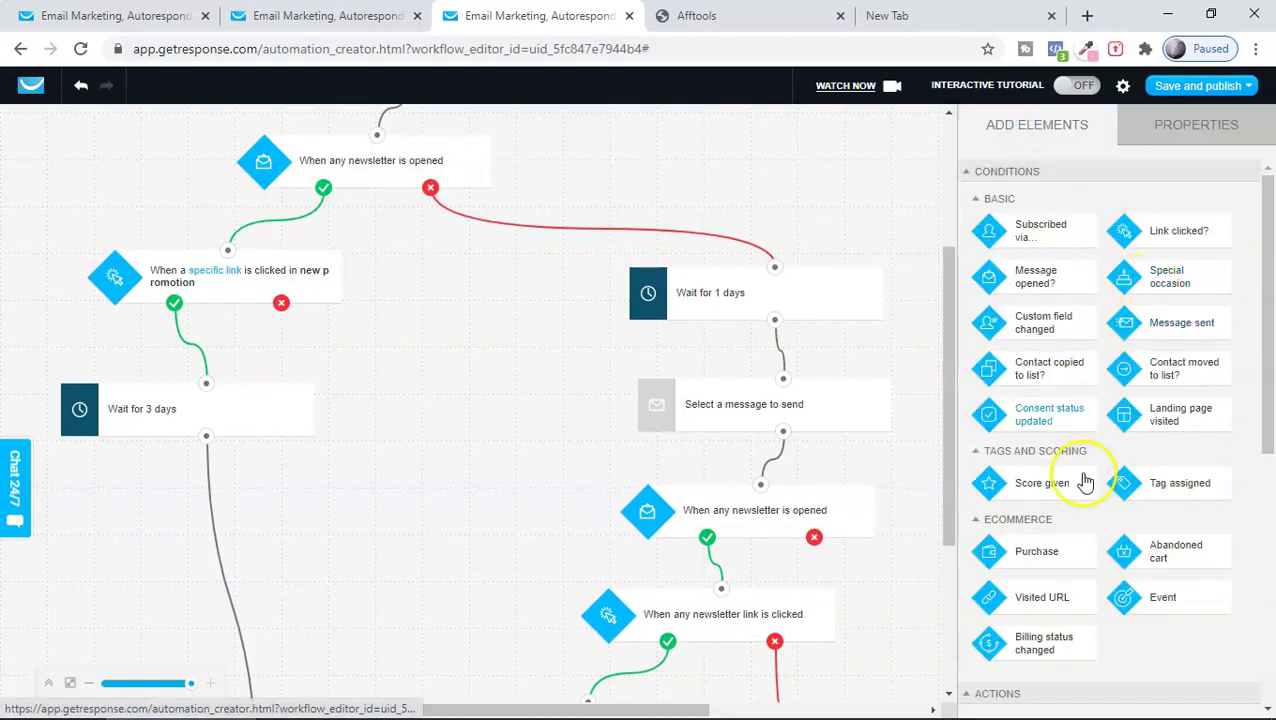
scroll(1082, 490, down, 3)
scroll(1060, 550, down, 3)
drag(1015, 313, 410, 510)
drag(281, 302, 429, 487)
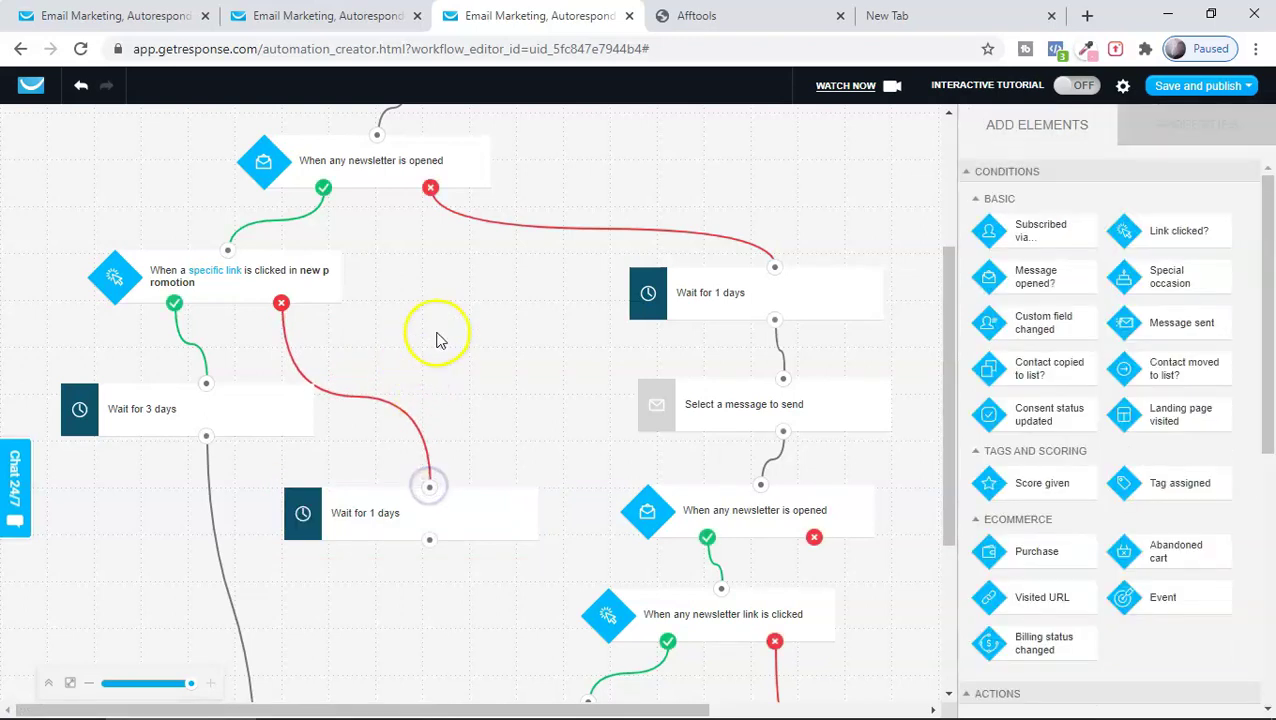
- Add a Message opened? condition beneath the new 1-day wait on the first path and connect the wait to it
scroll(464, 362, down, 4)
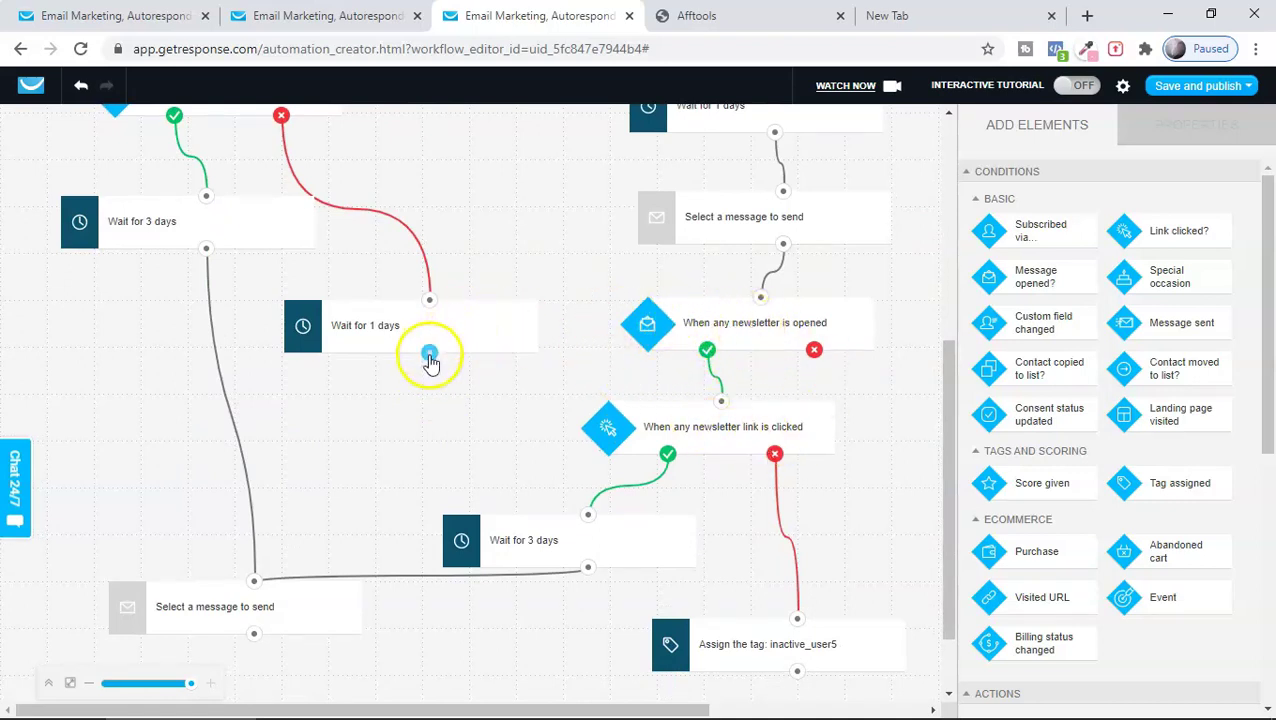
scroll(470, 390, up, 5)
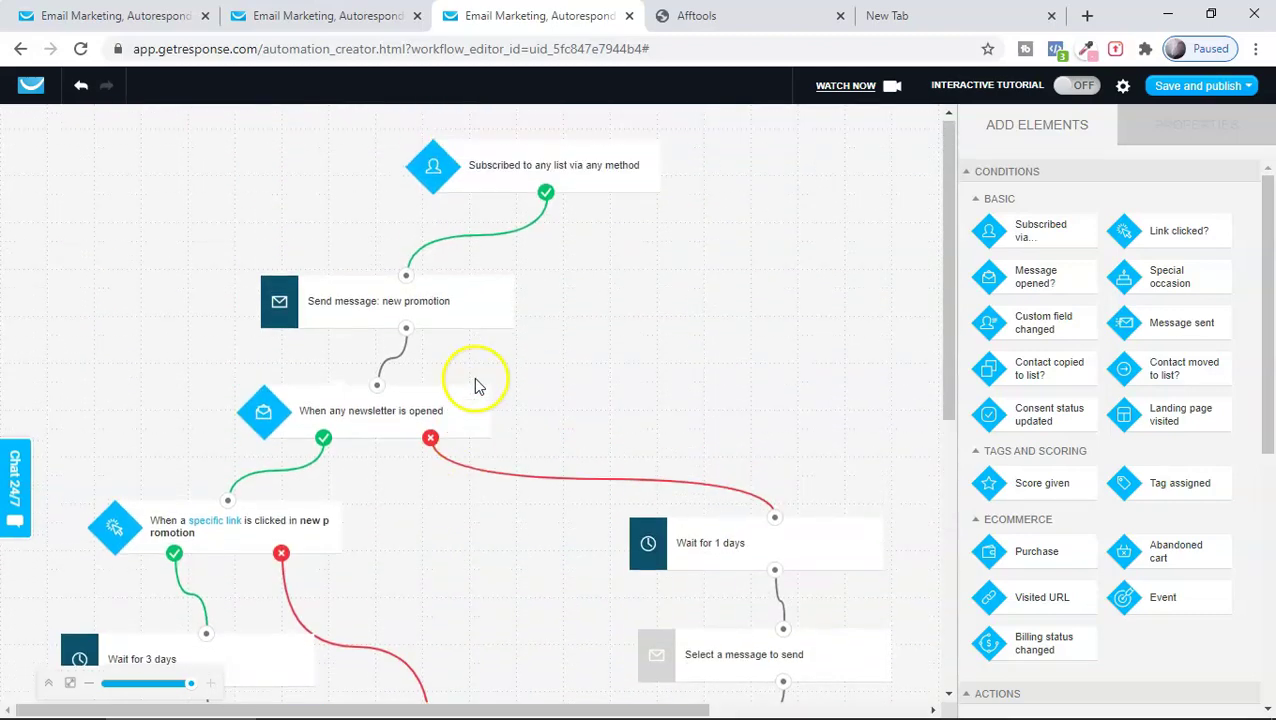
scroll(436, 302, down, 4)
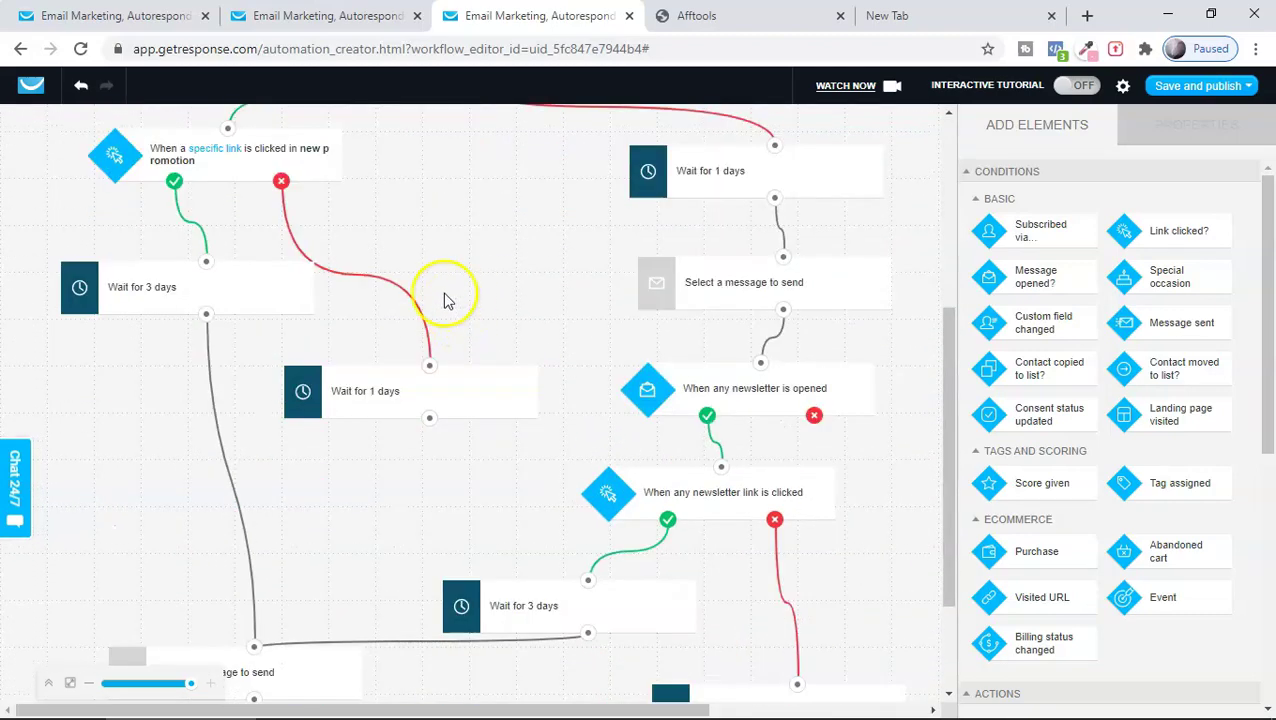
scroll(400, 432, down, 2)
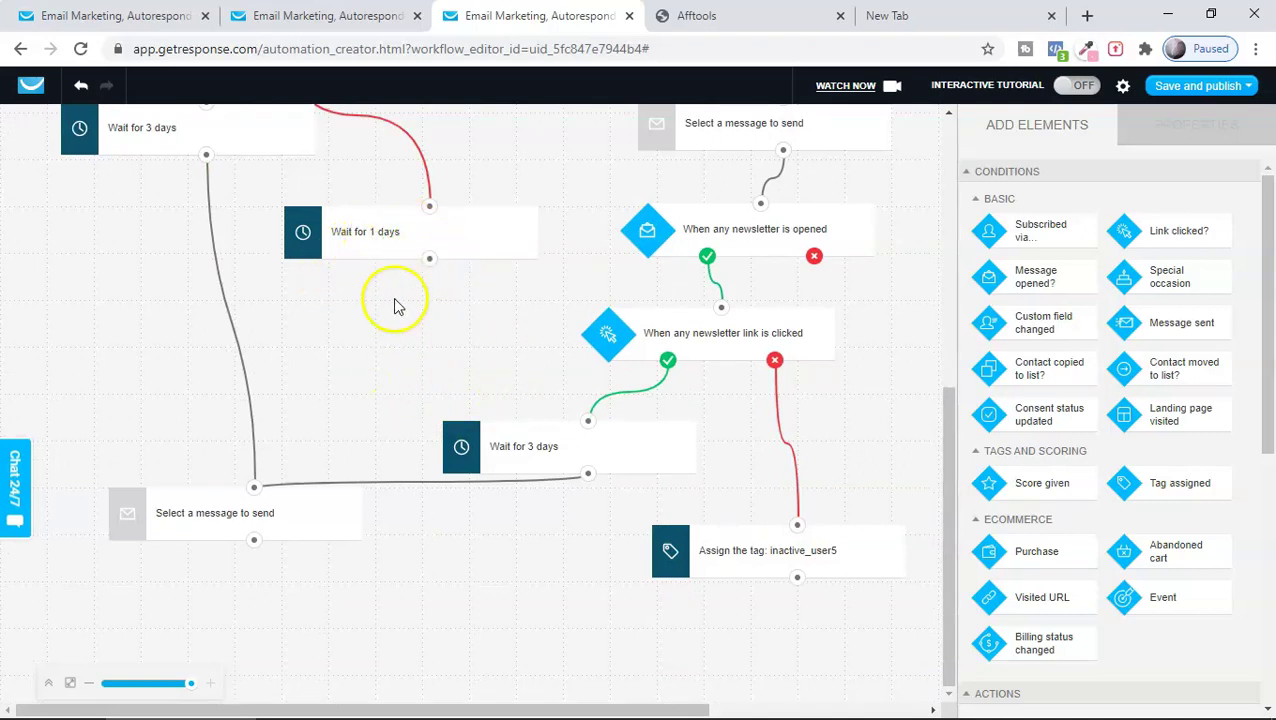
drag(1031, 276, 418, 322)
click(429, 260)
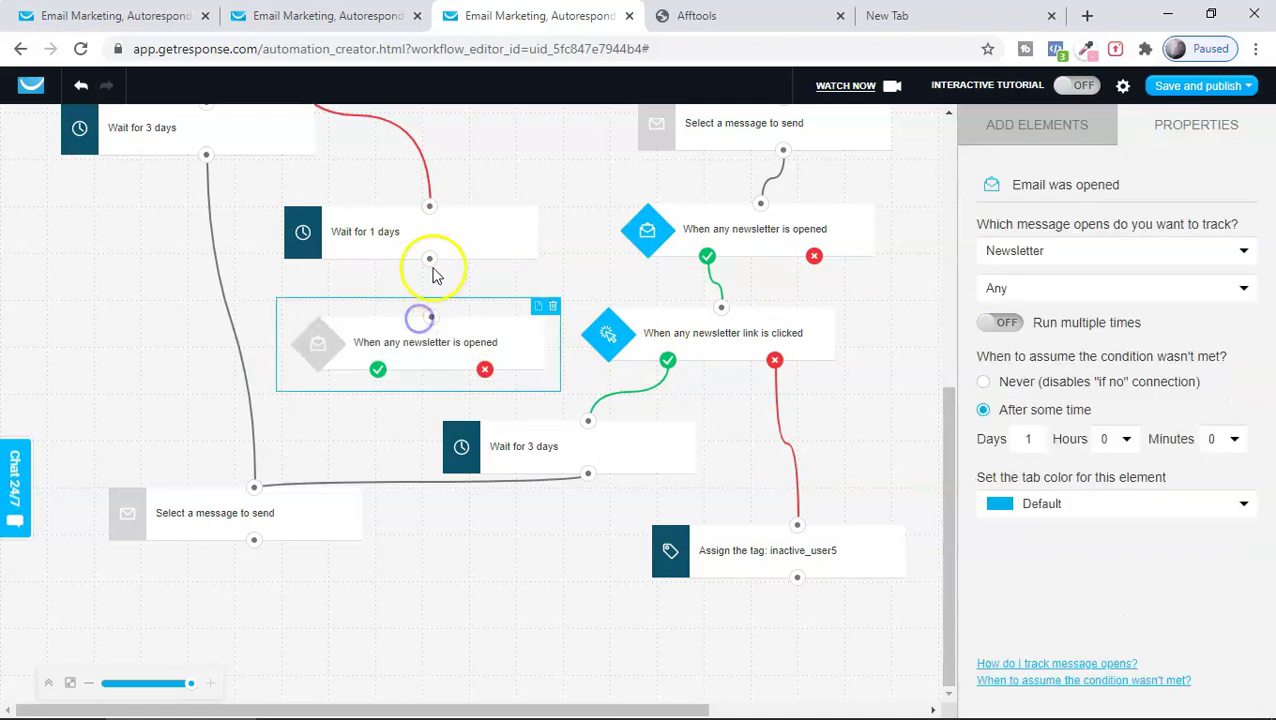
drag(430, 266, 429, 317)
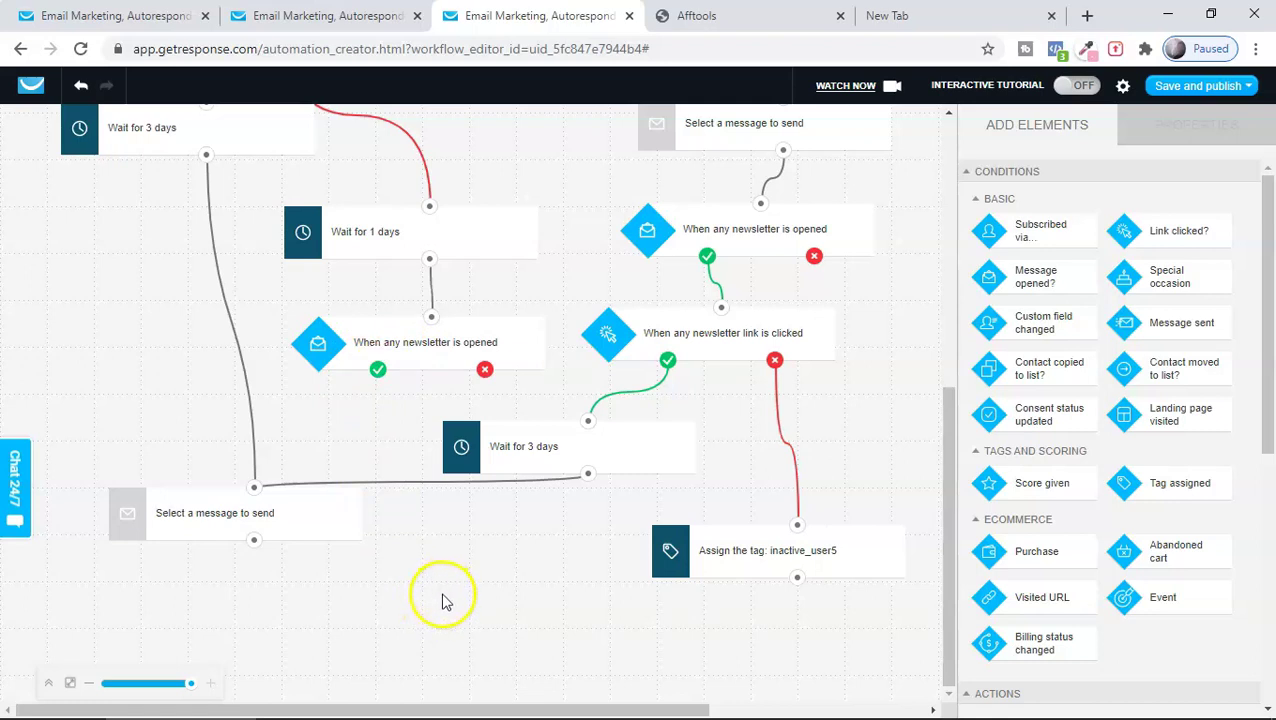
- Add another Tag action below the follow-up Send message action, near the bottom of the first path
scroll(445, 600, up, 3)
scroll(1070, 532, down, 3)
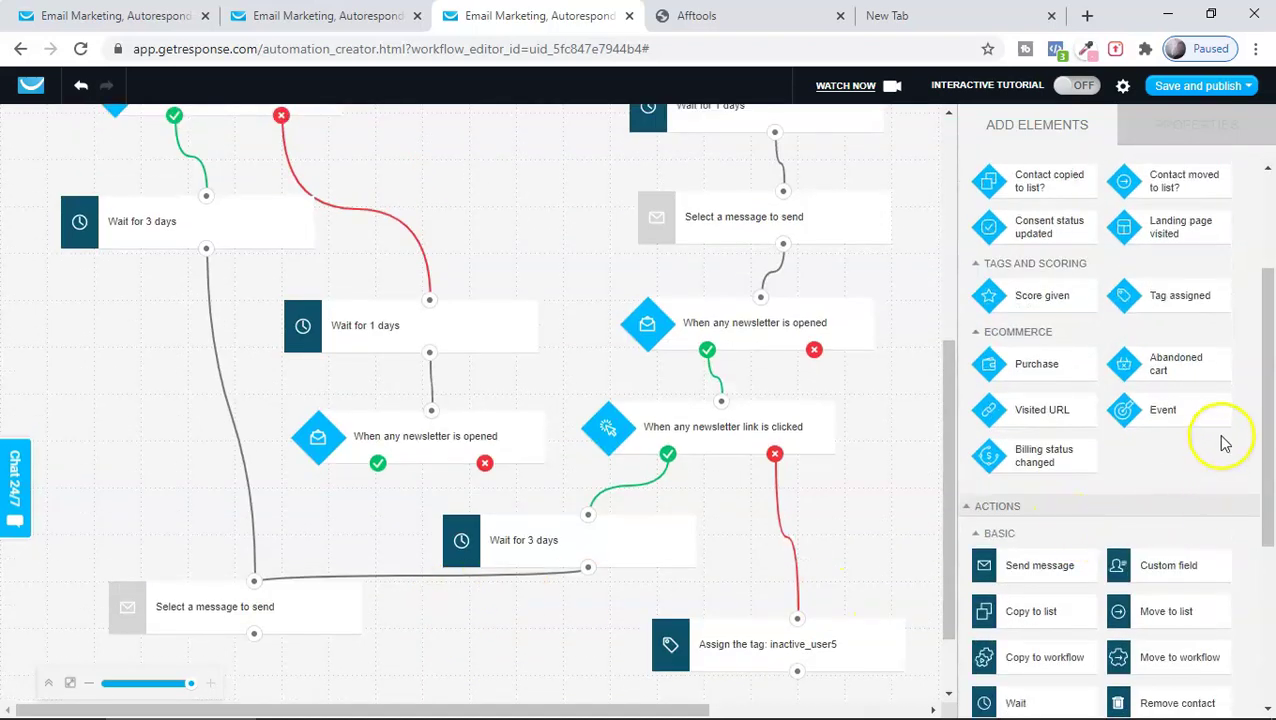
scroll(1090, 520, down, 2)
drag(1040, 585, 447, 632)
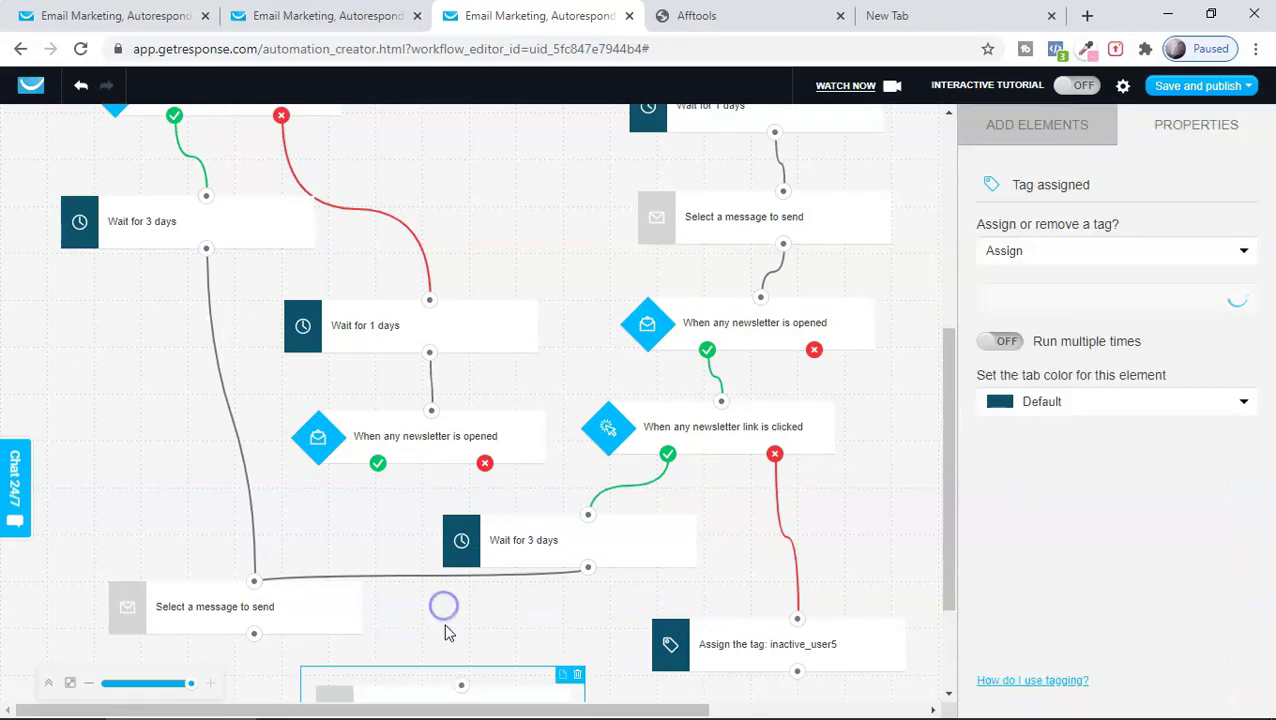
scroll(415, 555, down, 5)
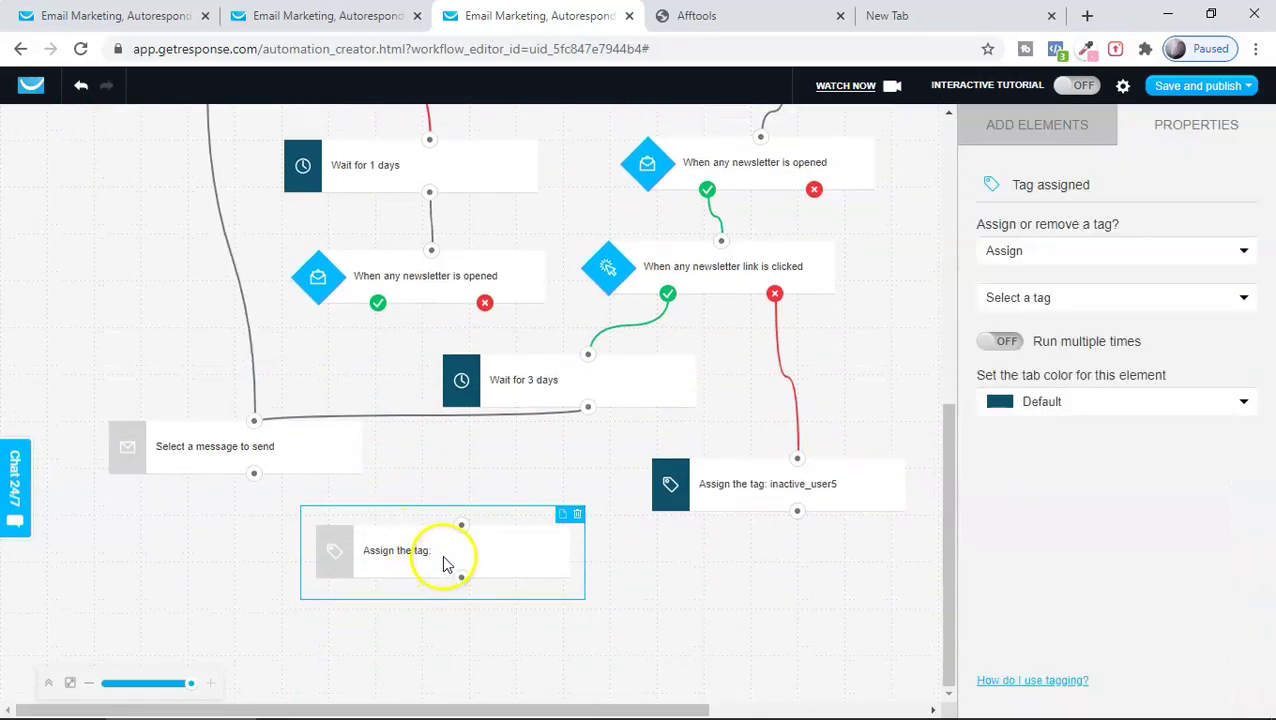
- Review the workflow's branches from the subscription trigger to the tag actions, and check the contact counts on the Lists page
scroll(452, 540, up, 6)
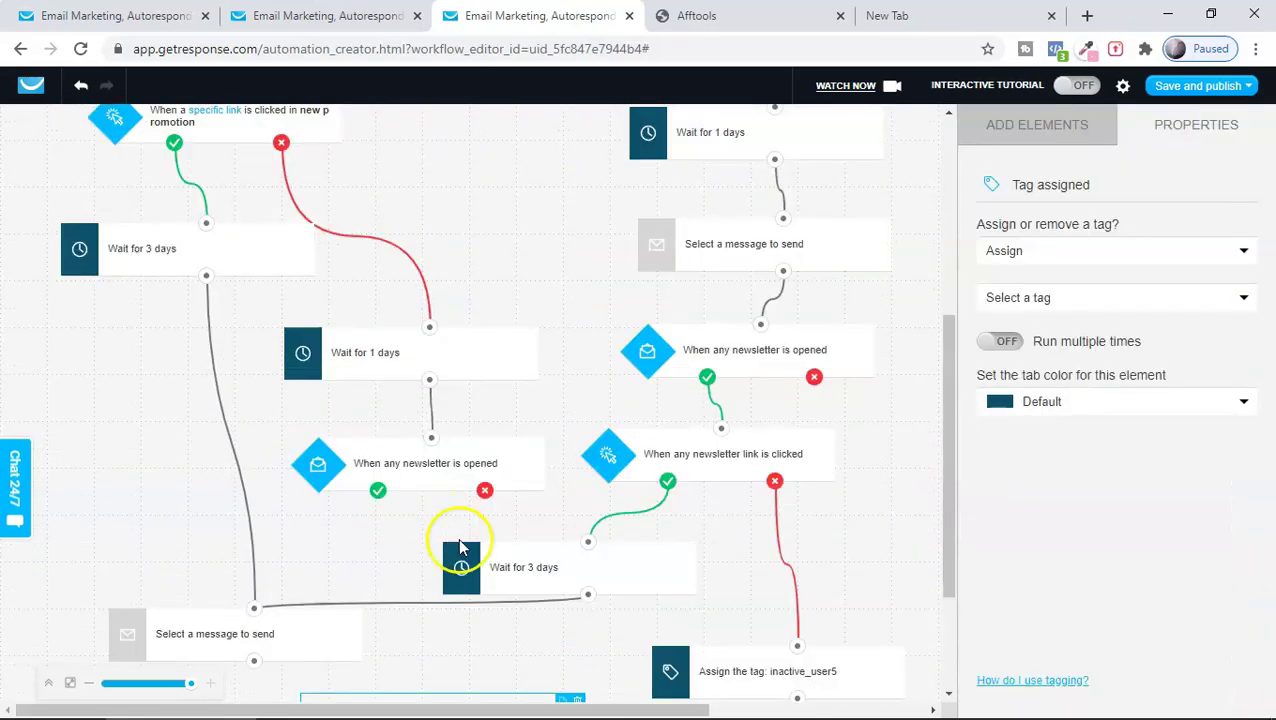
scroll(480, 570, down, 6)
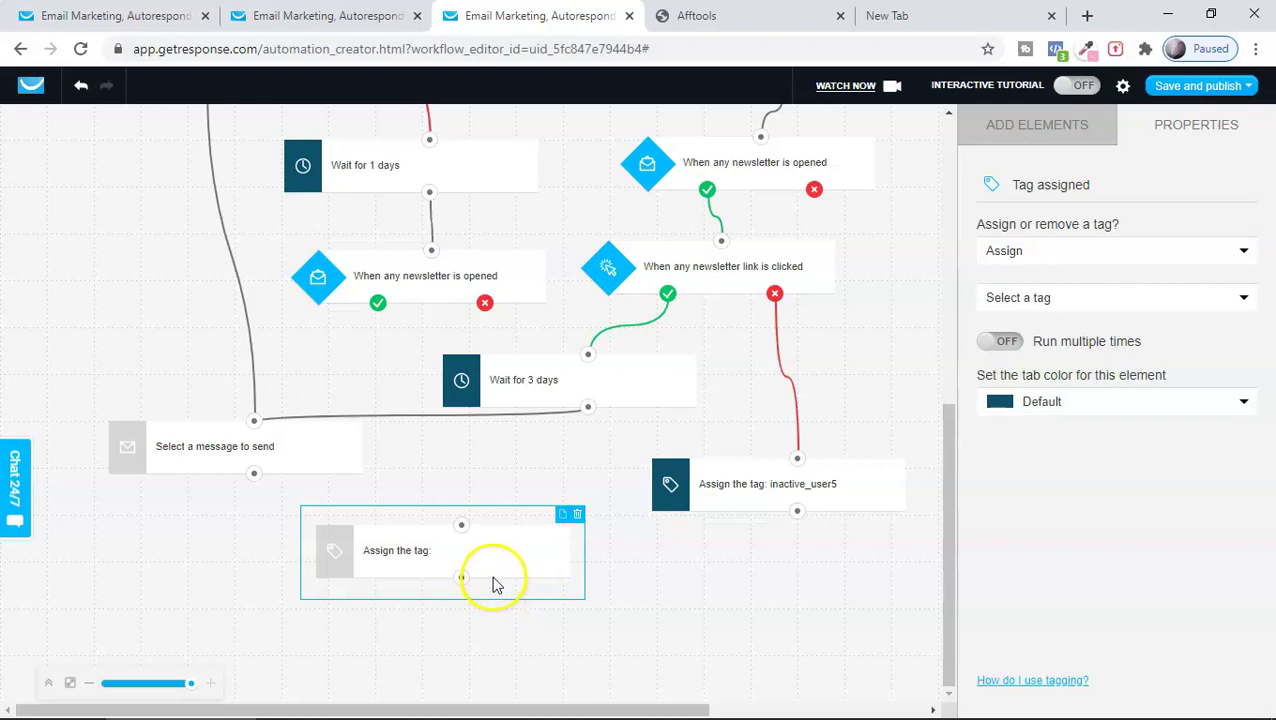
scroll(497, 585, up, 8)
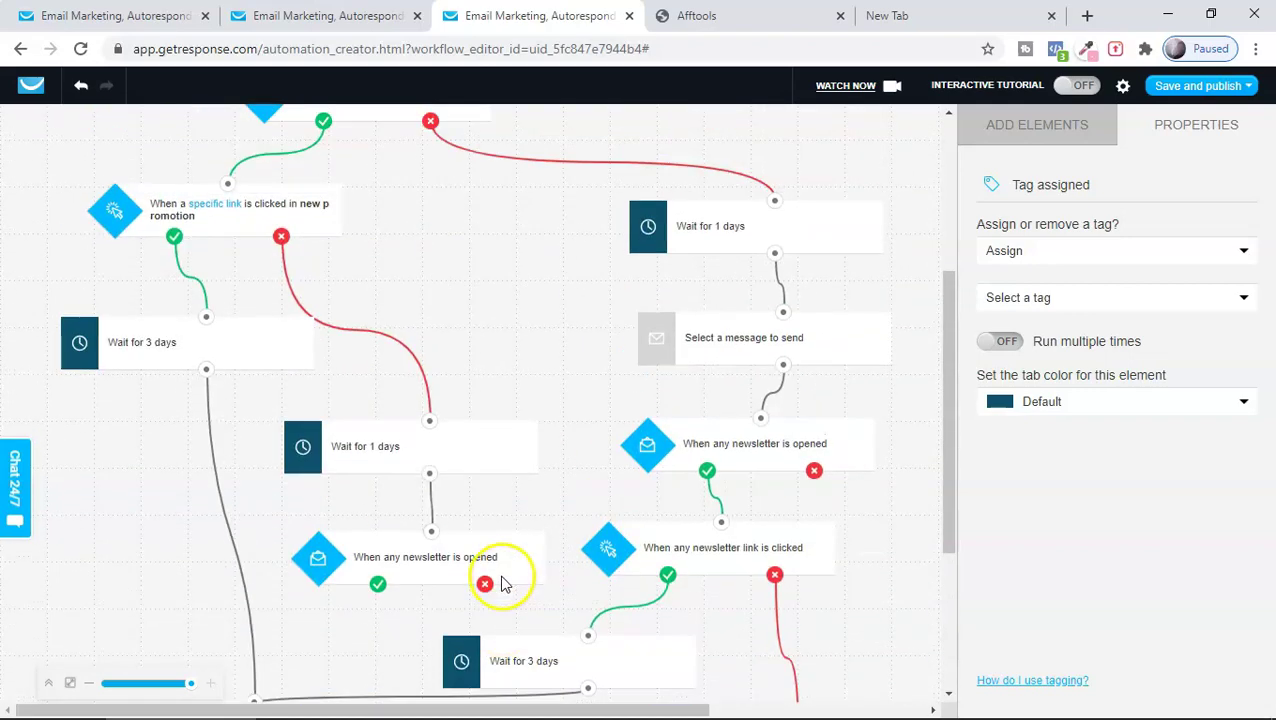
scroll(502, 584, up, 9)
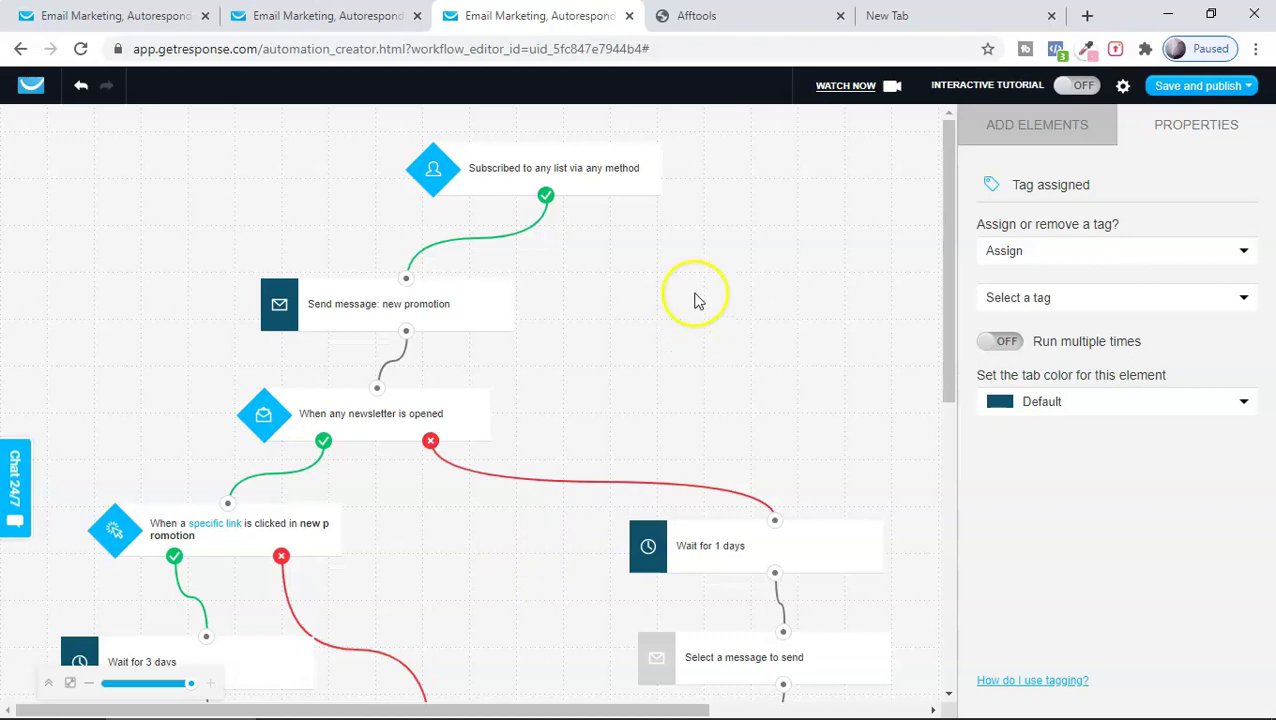
scroll(696, 305, down, 10)
scroll(696, 310, down, 6)
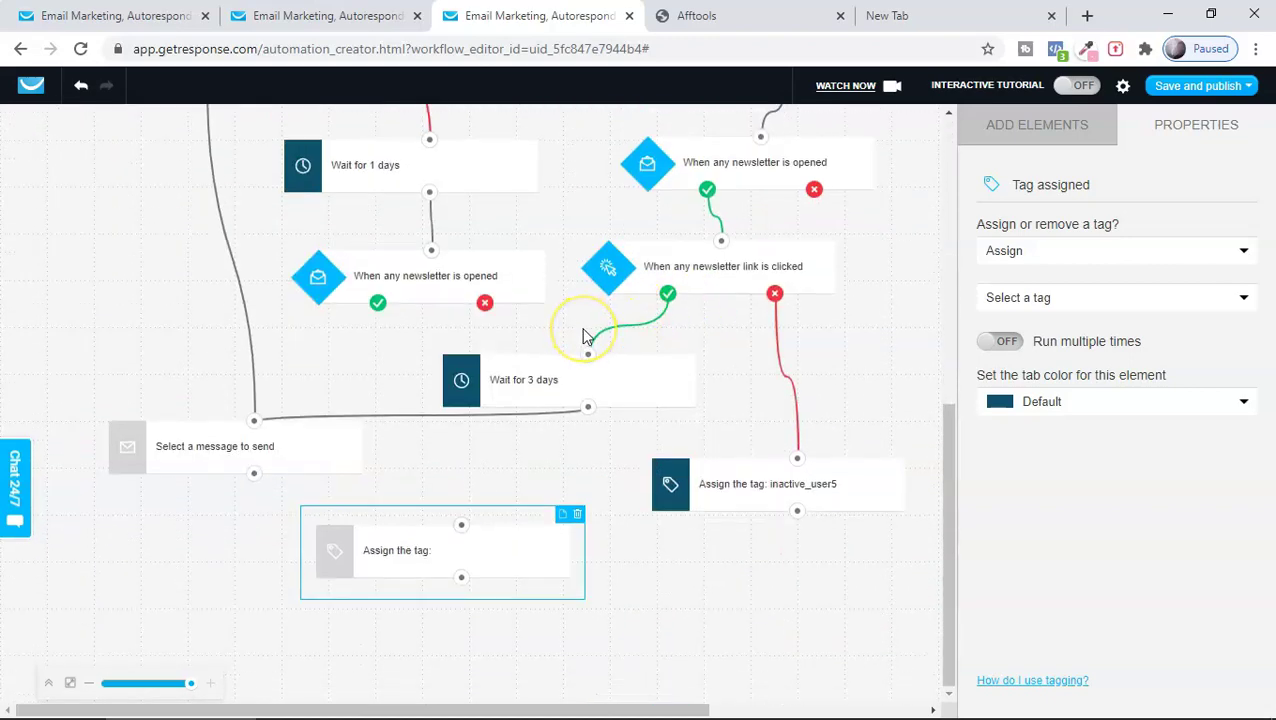
scroll(588, 335, up, 20)
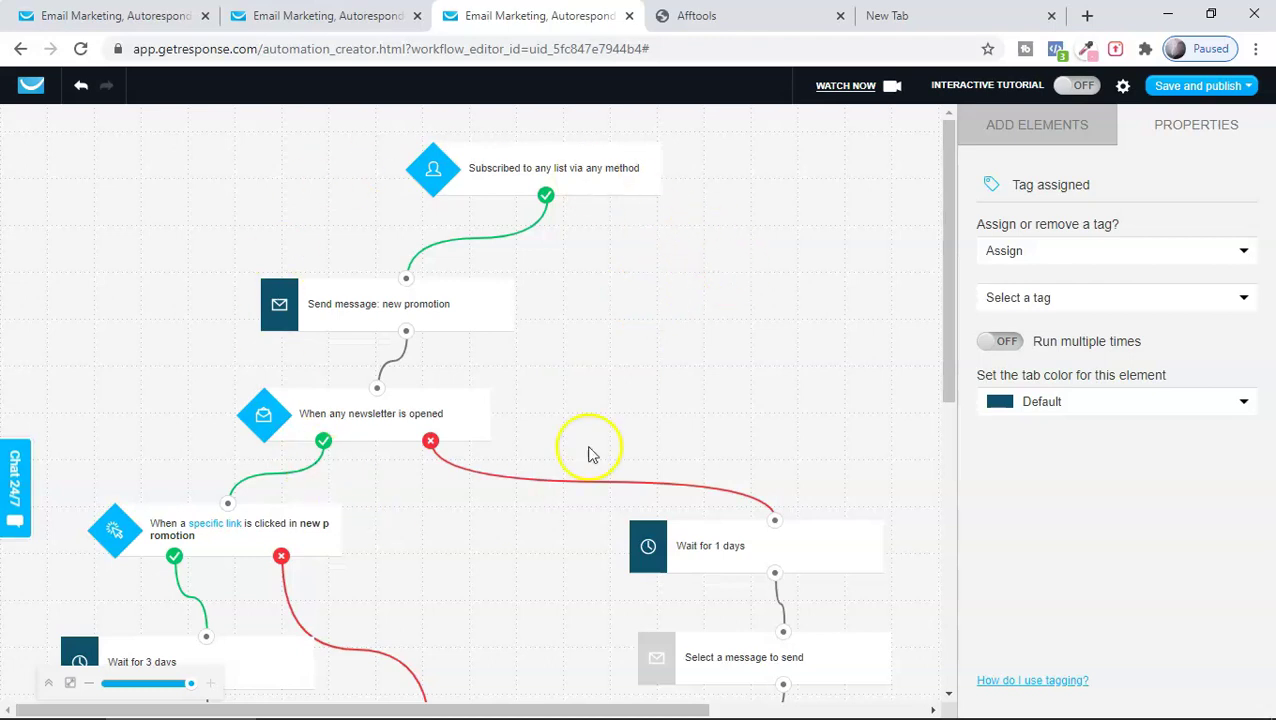
click(175, 15)
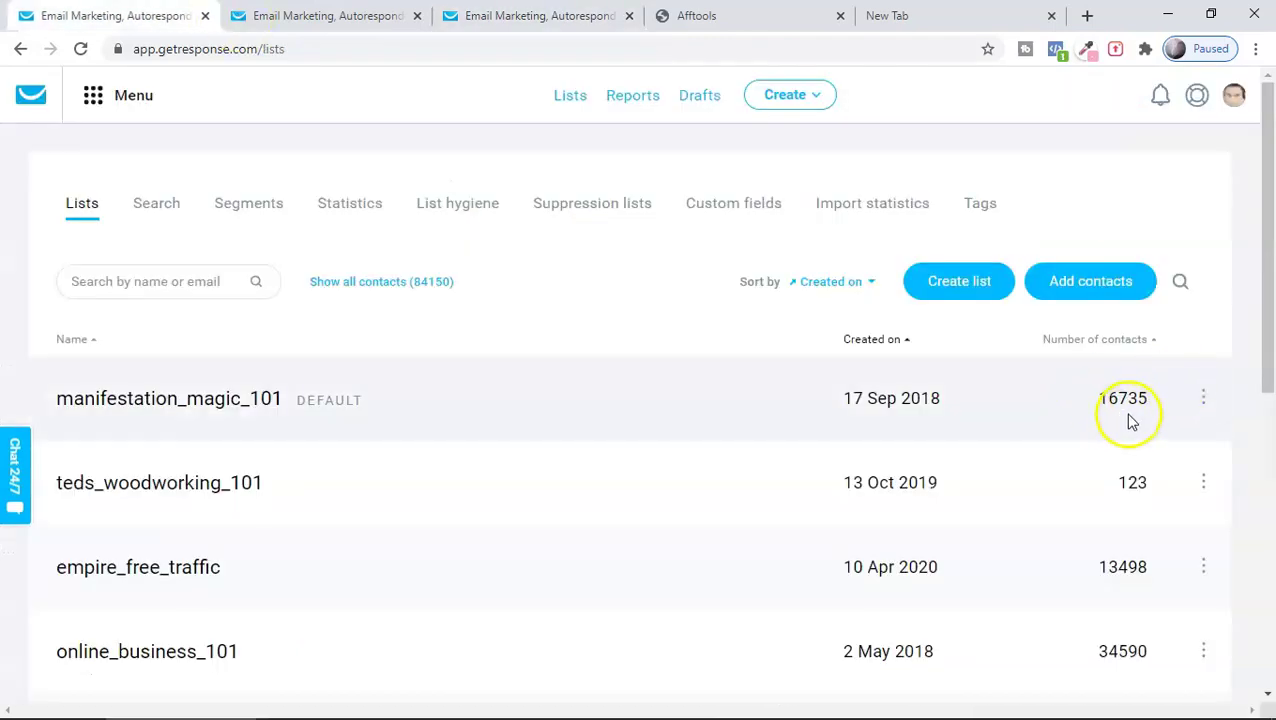
click(583, 14)
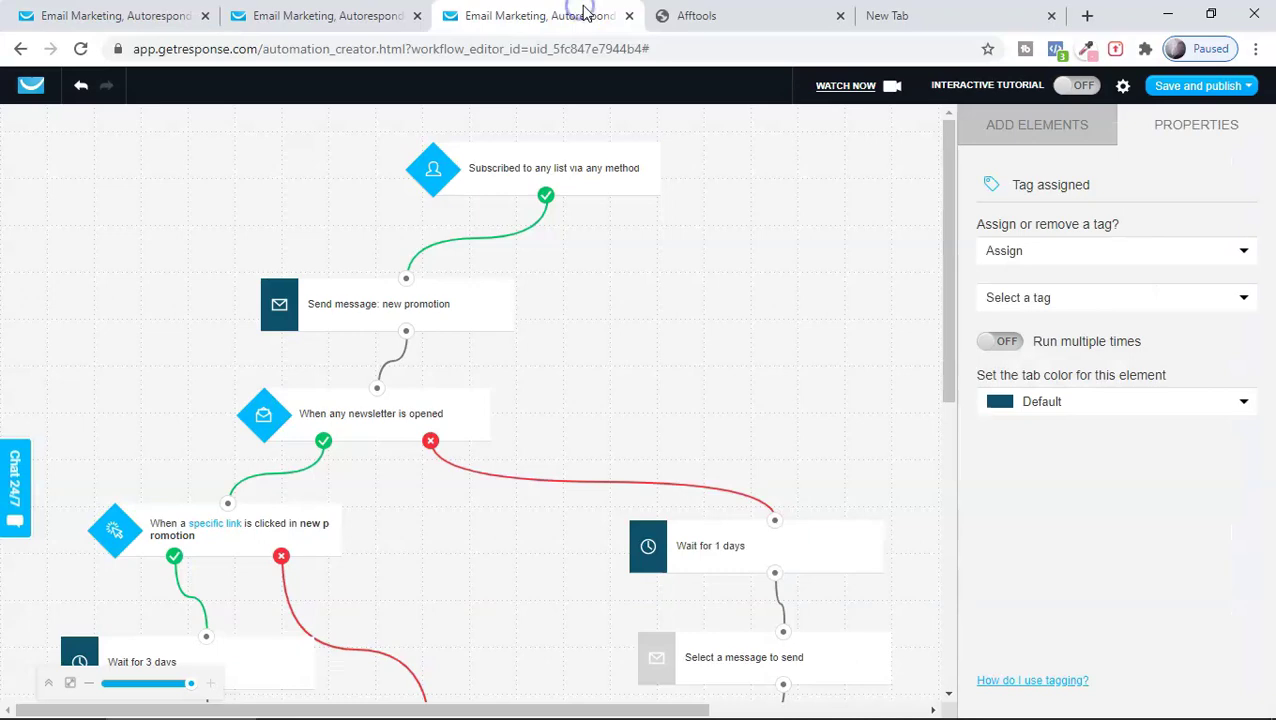
scroll(313, 407, down, 3)
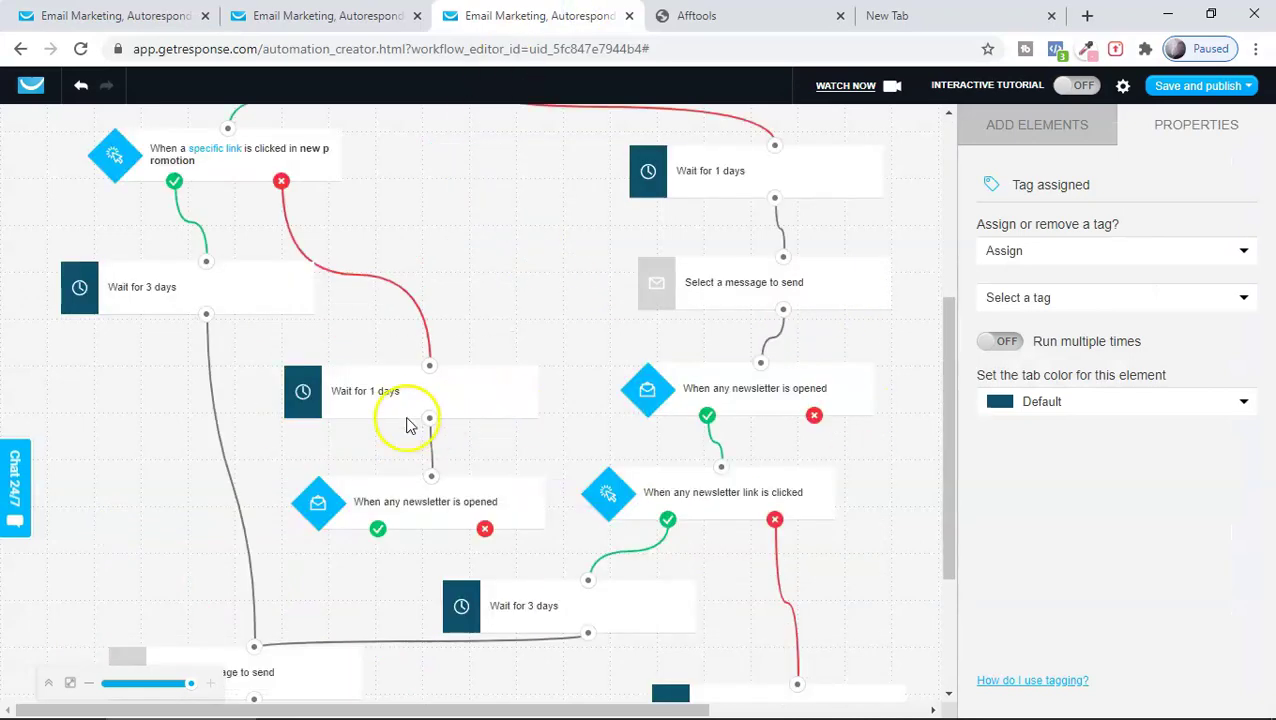
scroll(379, 427, down, 2)
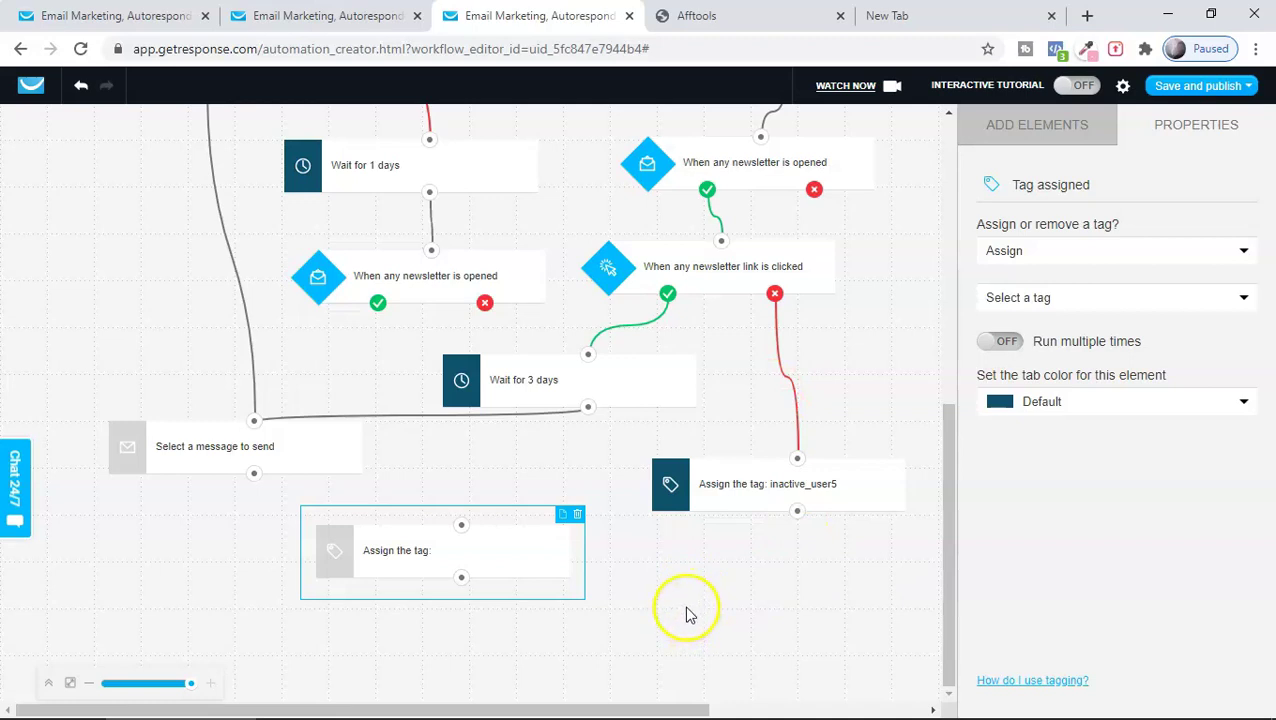
scroll(812, 622, up, 2)
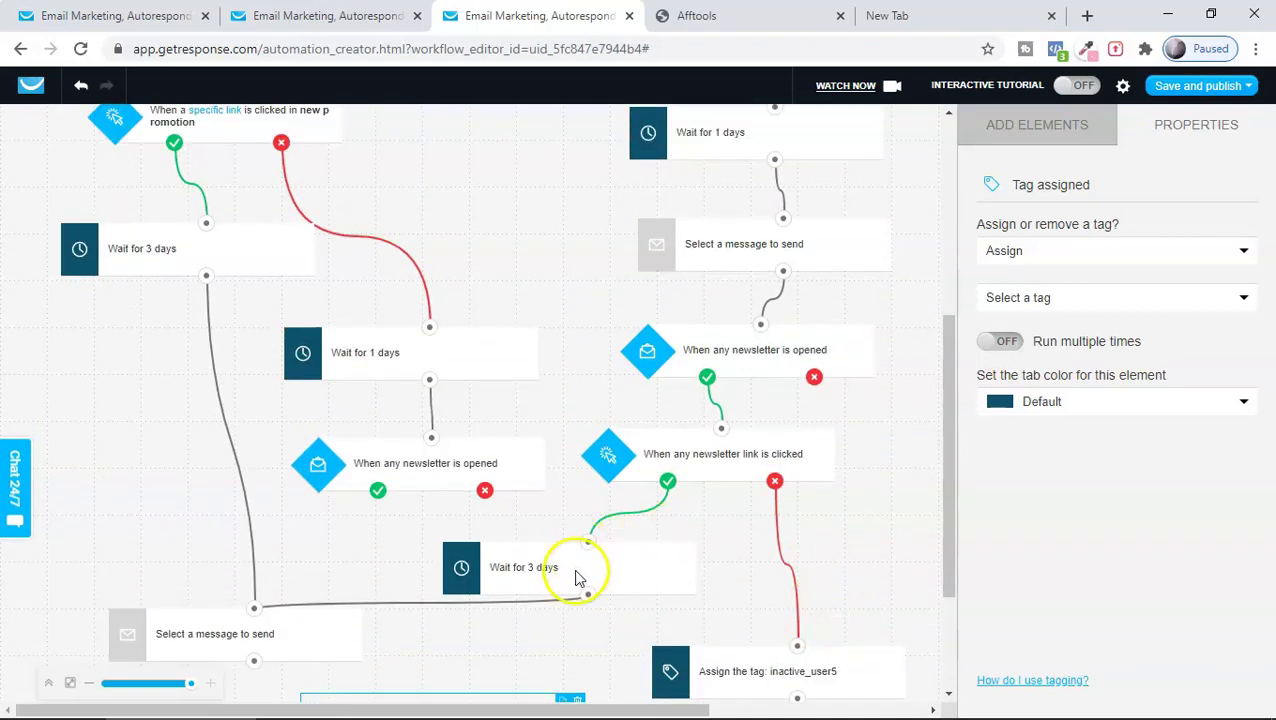
scroll(664, 564, down, 2)
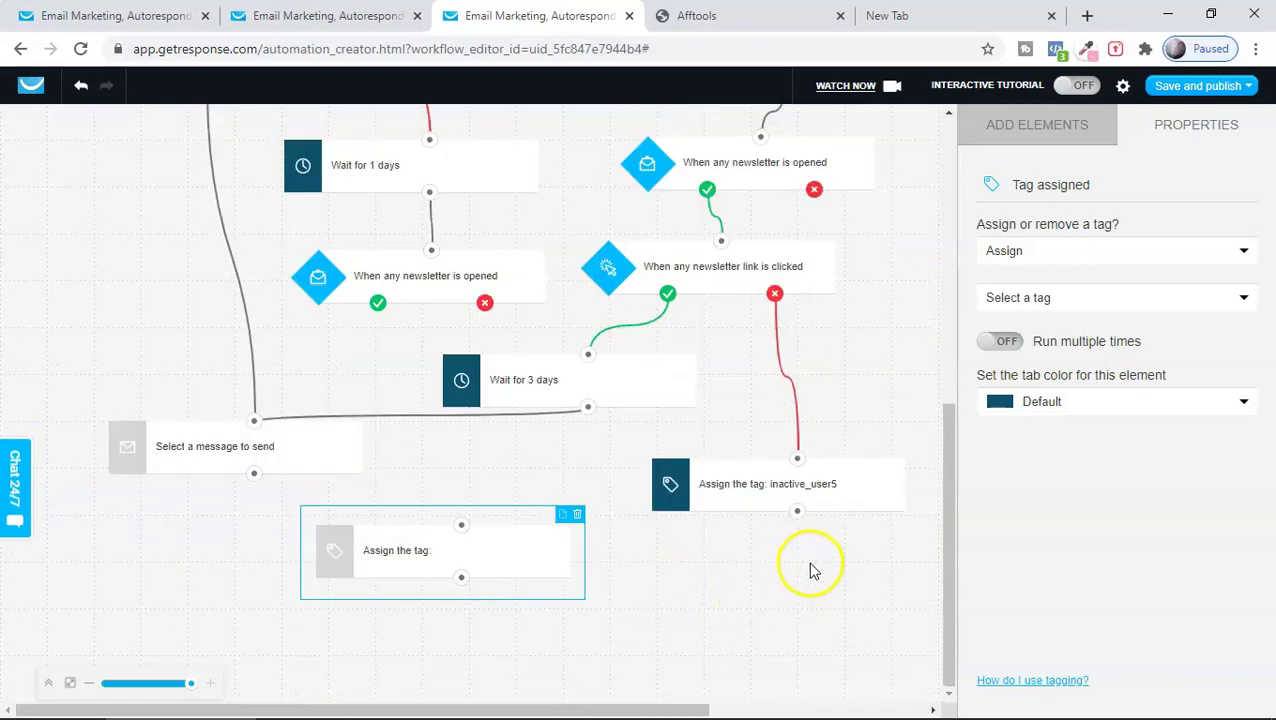
scroll(521, 427, up, 5)
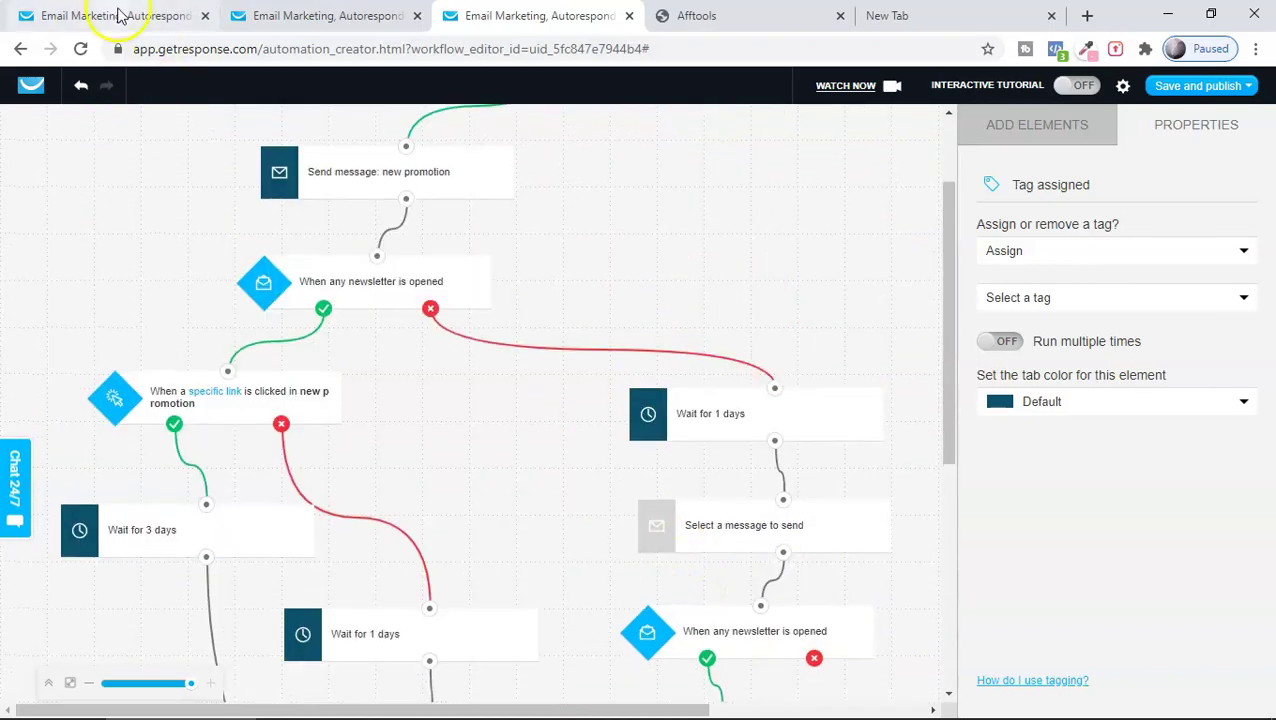
- Examine the account's Tags page and bring up the available actions for the inactive_user5 tag
click(116, 16)
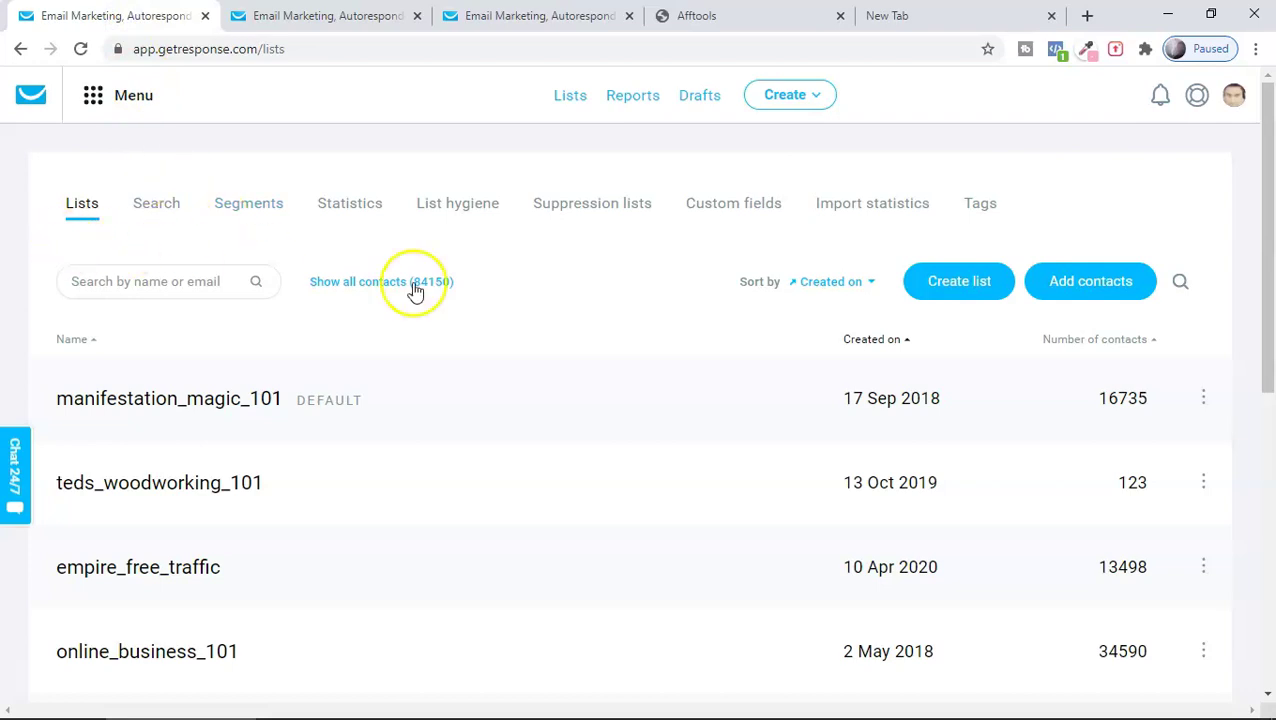
click(985, 206)
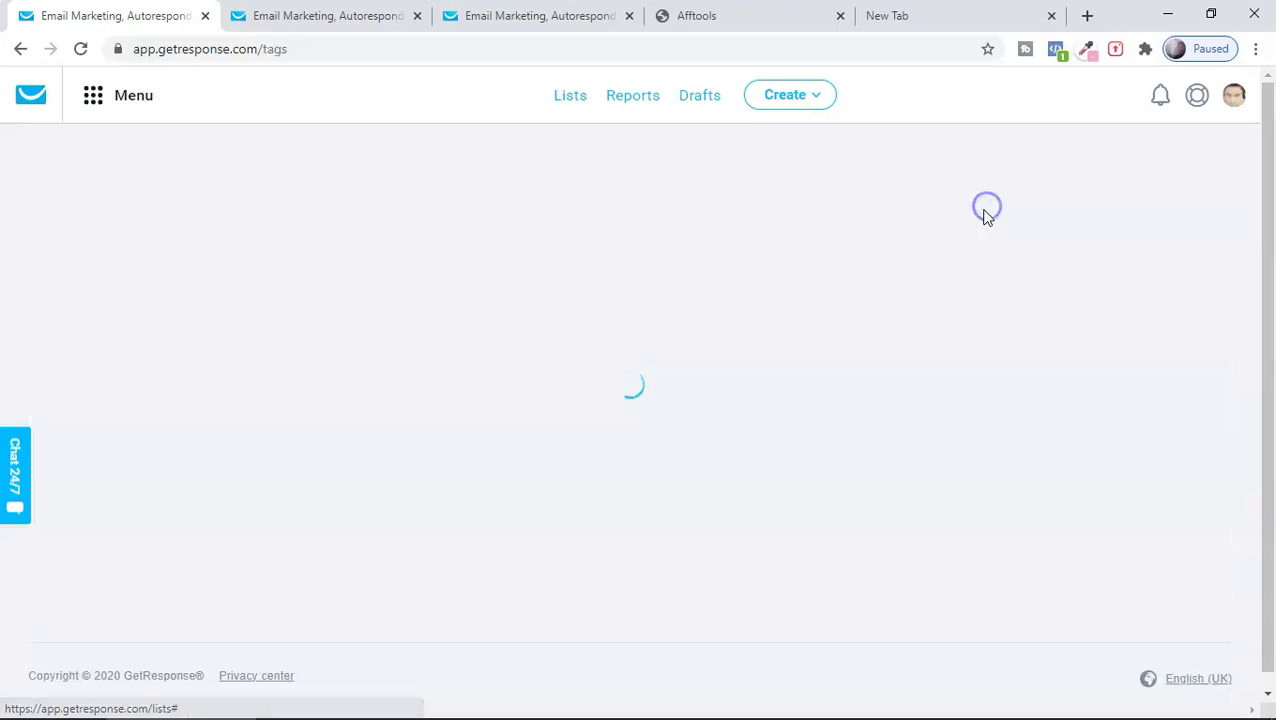
scroll(700, 541, down, 2)
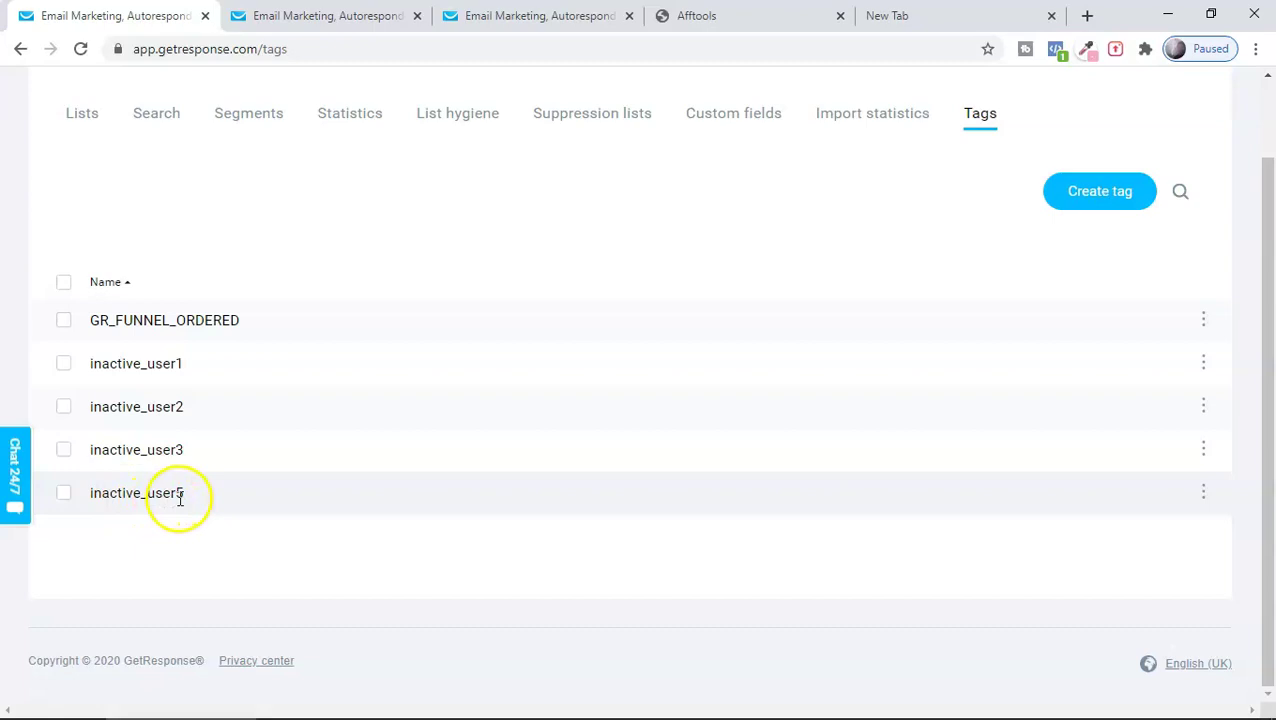
click(1202, 494)
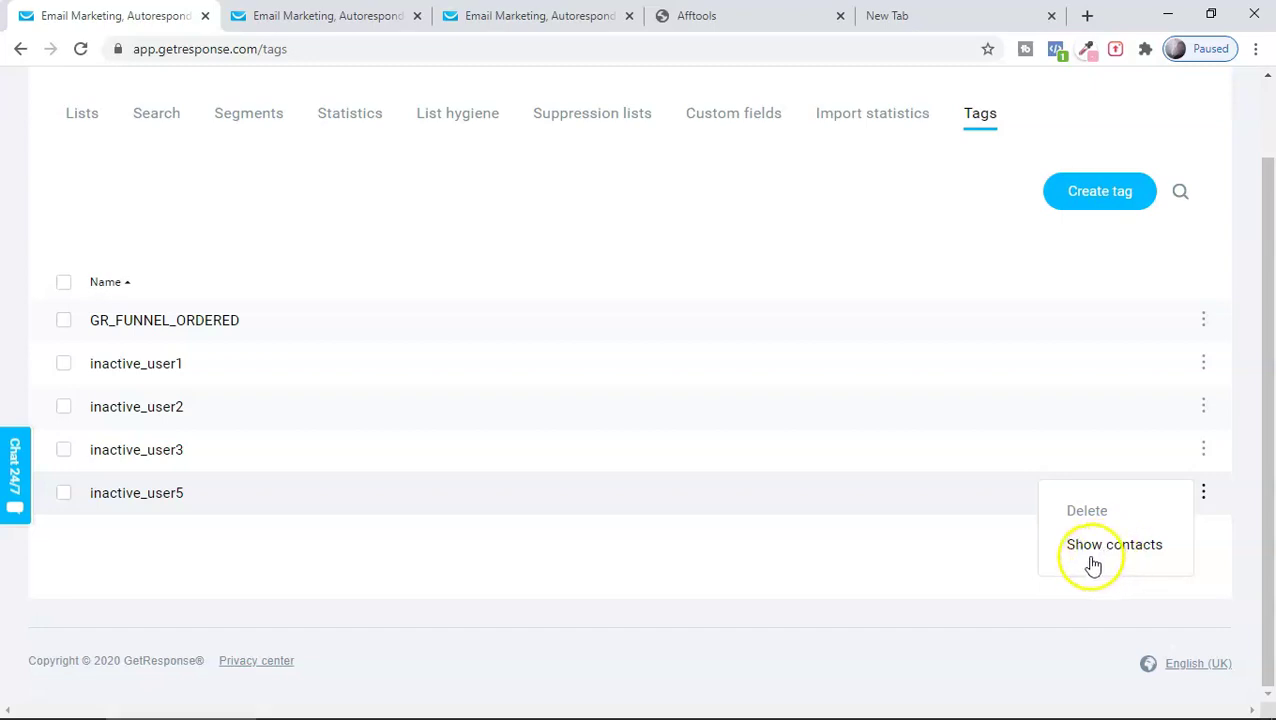
scroll(567, 520, up, 2)
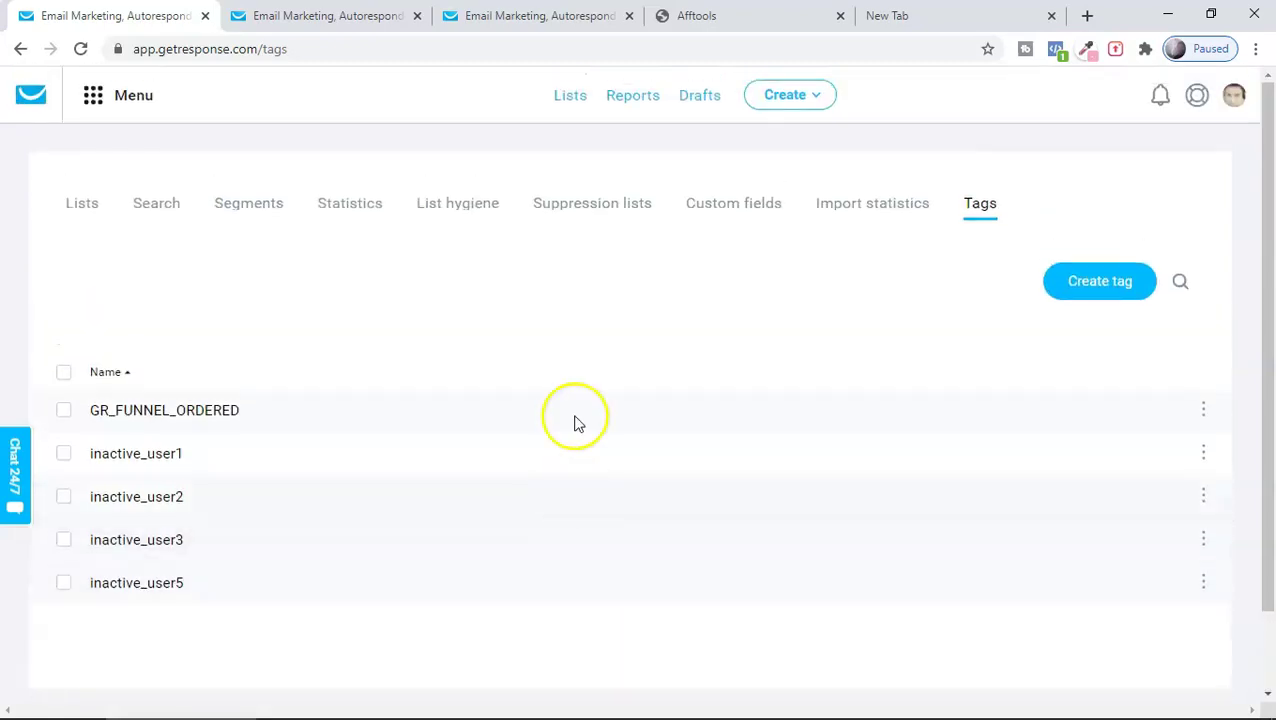
- Return to the workflow editor and review the automation from the tag actions back up to the subscription trigger
click(496, 20)
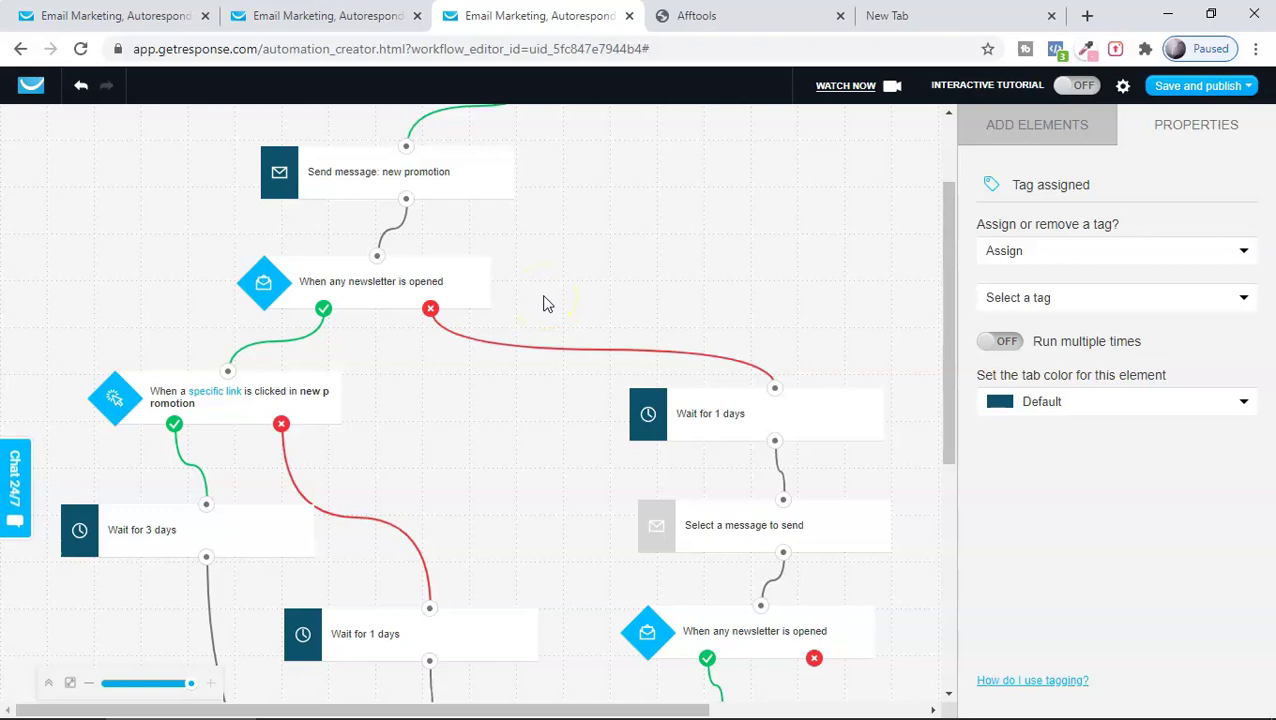
scroll(540, 318, down, 2)
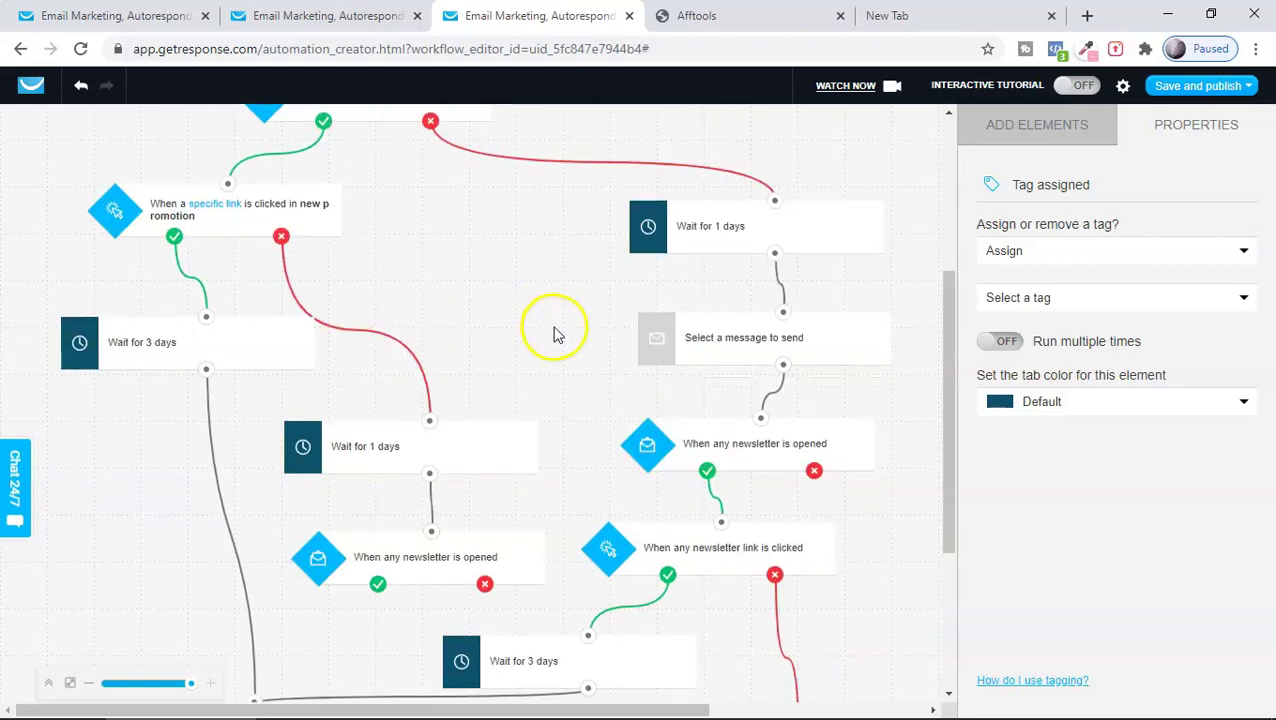
scroll(552, 328, down, 3)
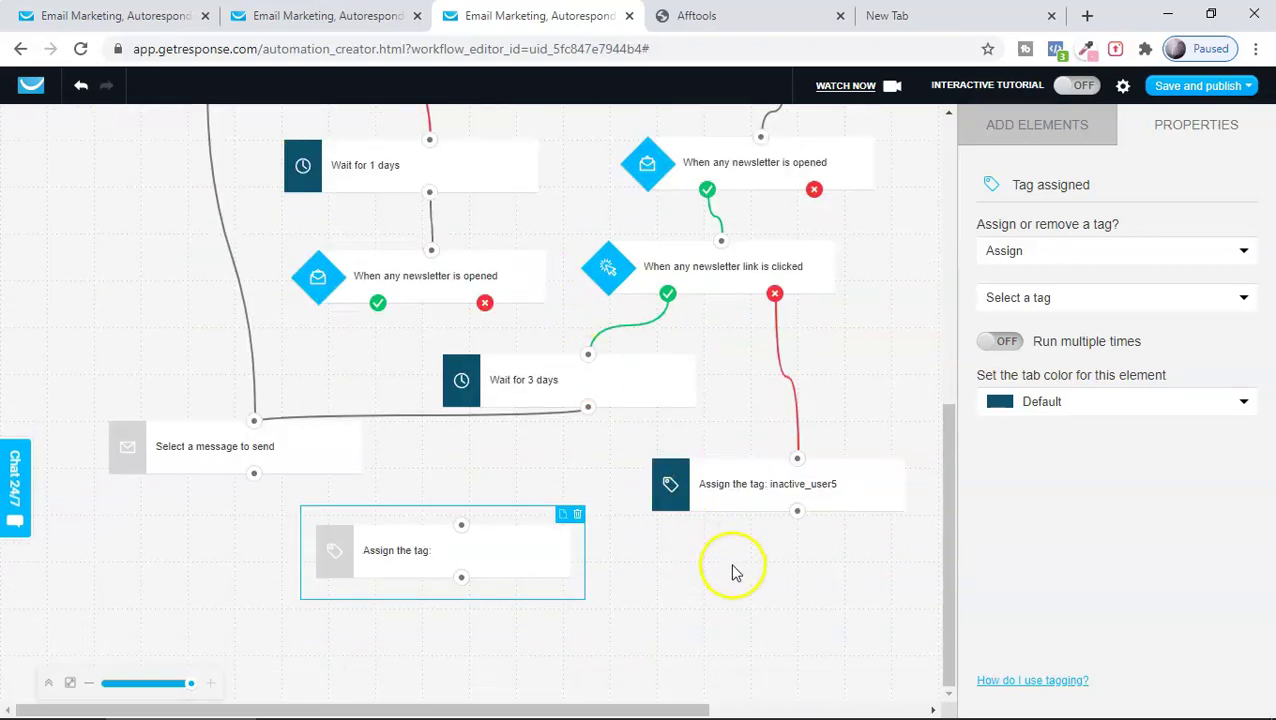
scroll(826, 541, up, 3)
scroll(900, 382, up, 3)
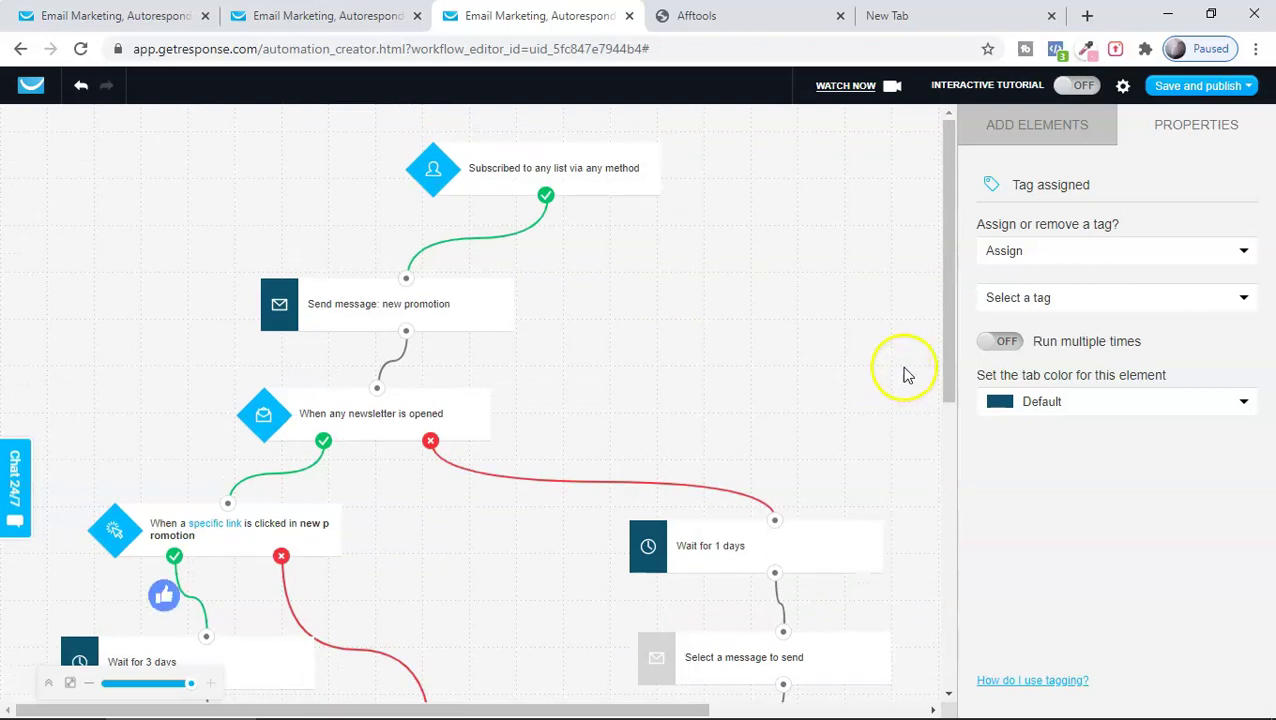